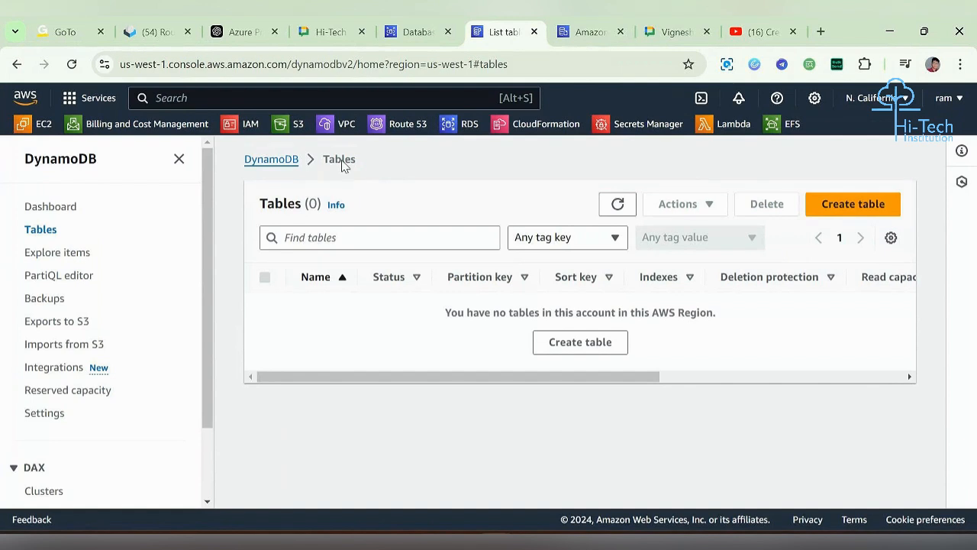
- Check the empty tables list and switch the console region to Asia Pacific (Mumbai)
double_click(339, 160)
left_click(390, 166)
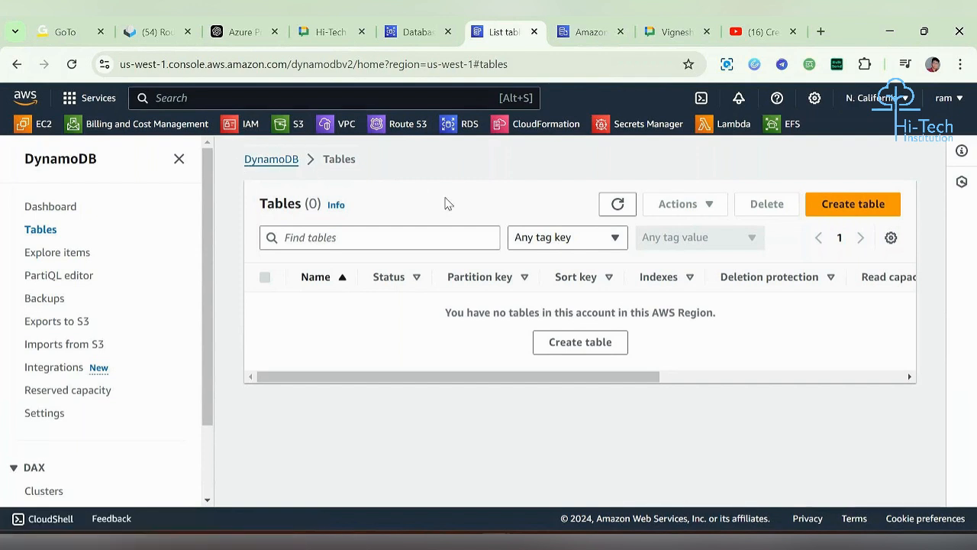
left_click_drag(433, 319, 737, 323)
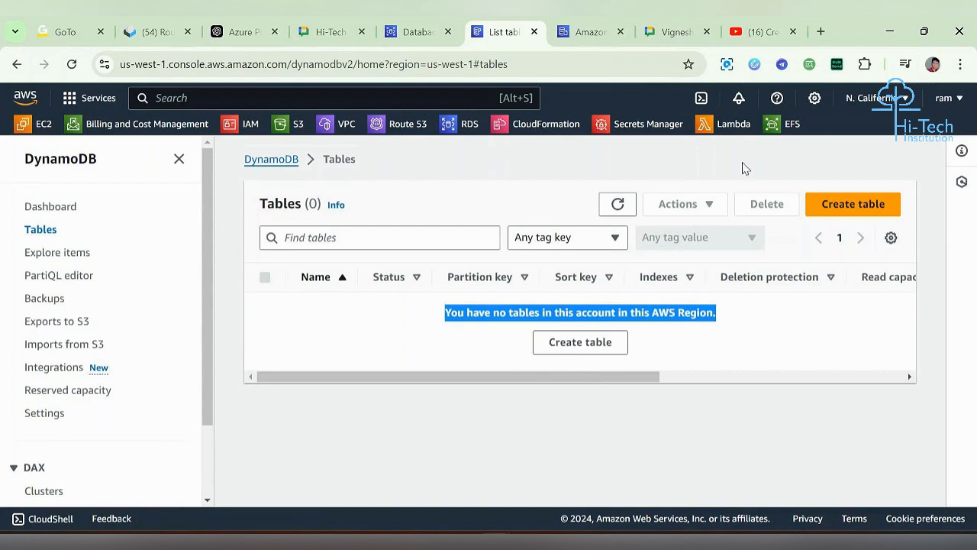
left_click(878, 103)
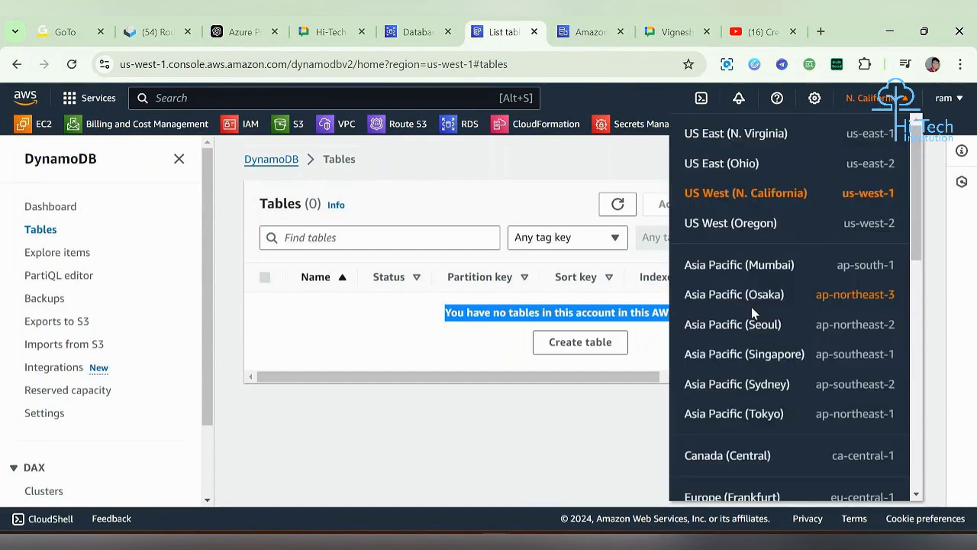
left_click(768, 268)
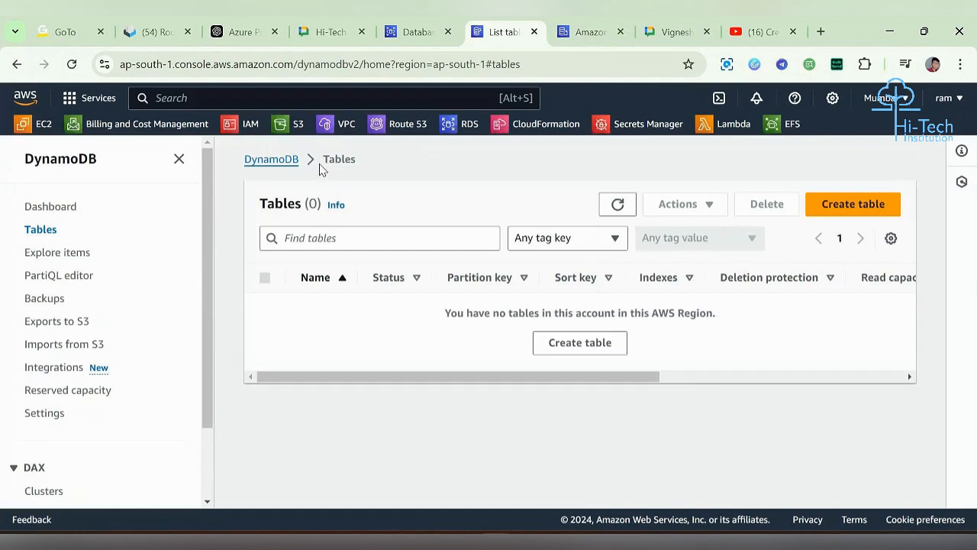
- Start creating a new DynamoDB table and name it Student_Info
left_click_drag(321, 169, 393, 172)
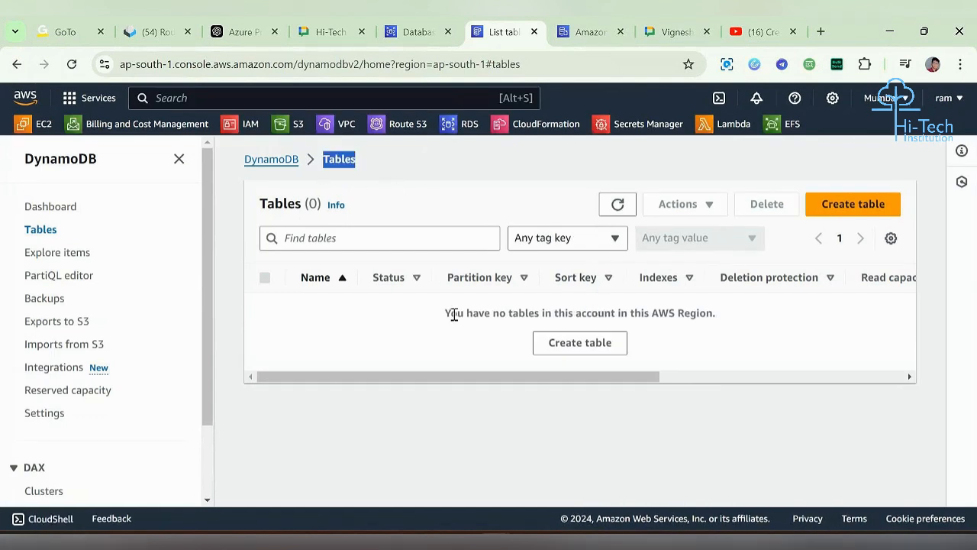
left_click(544, 343)
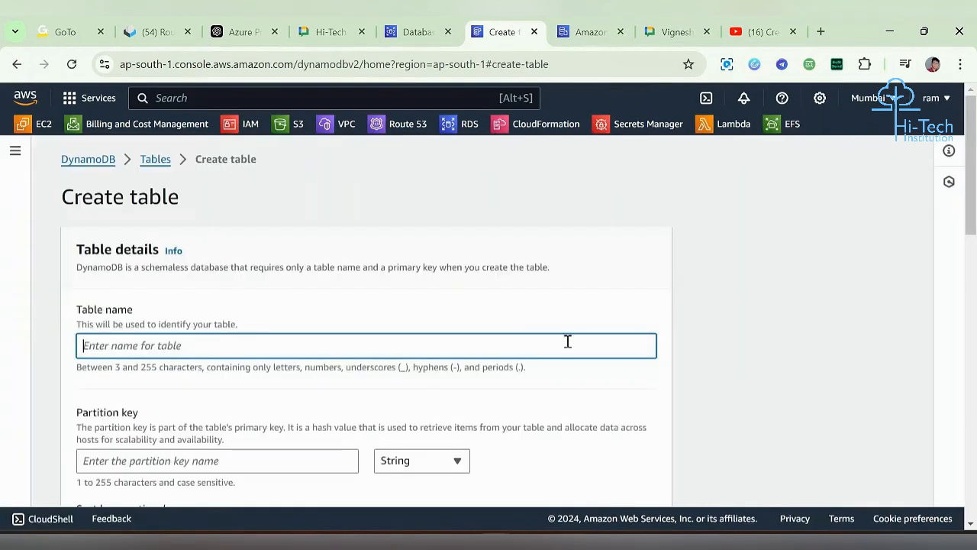
left_click_drag(75, 309, 182, 336)
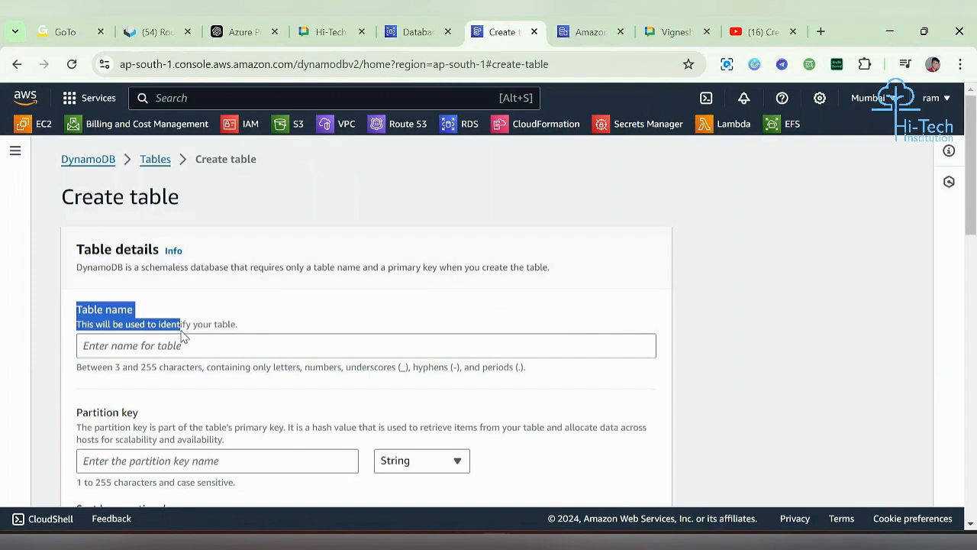
left_click(248, 335)
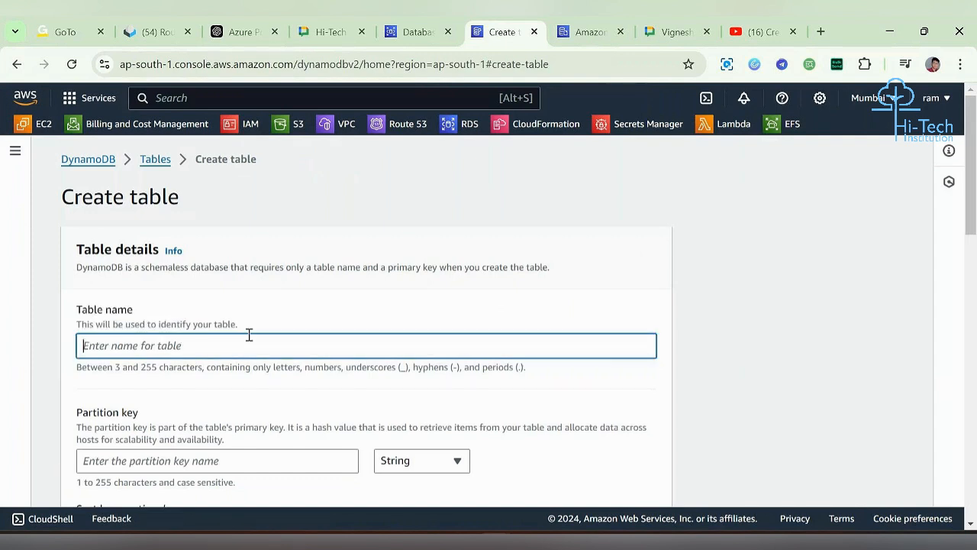
type("Student")
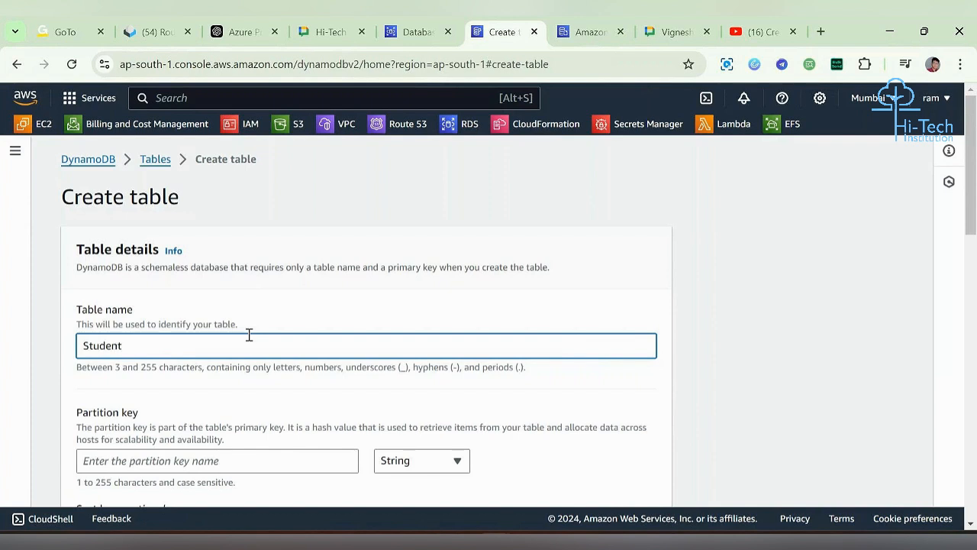
type("_Info")
left_click_drag(179, 352, 68, 339)
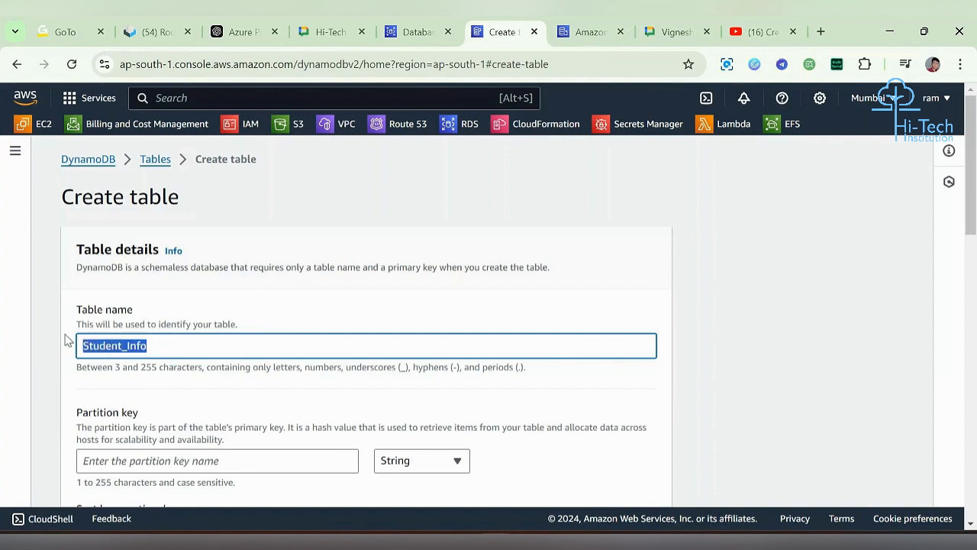
- Set the table's partition key to regno, keeping the String type
left_click(141, 456)
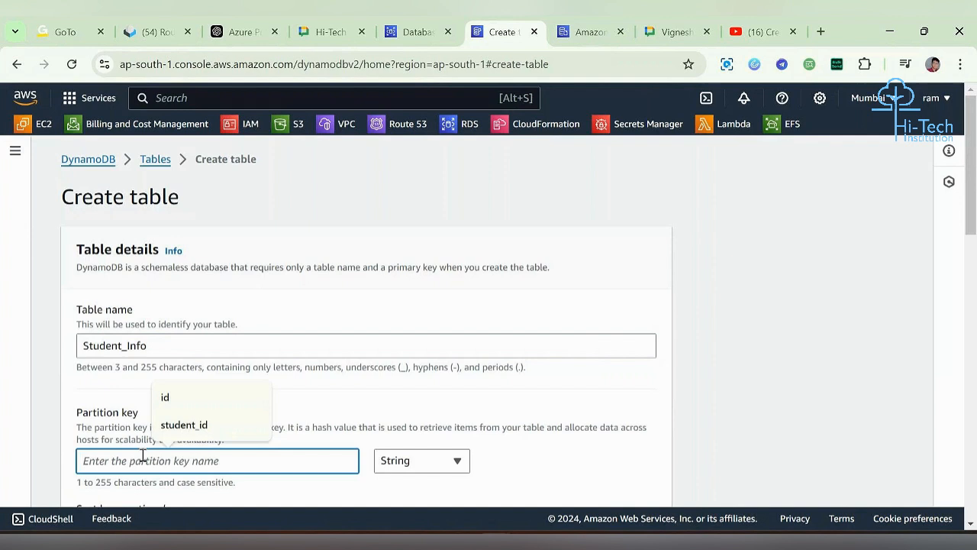
type("RE")
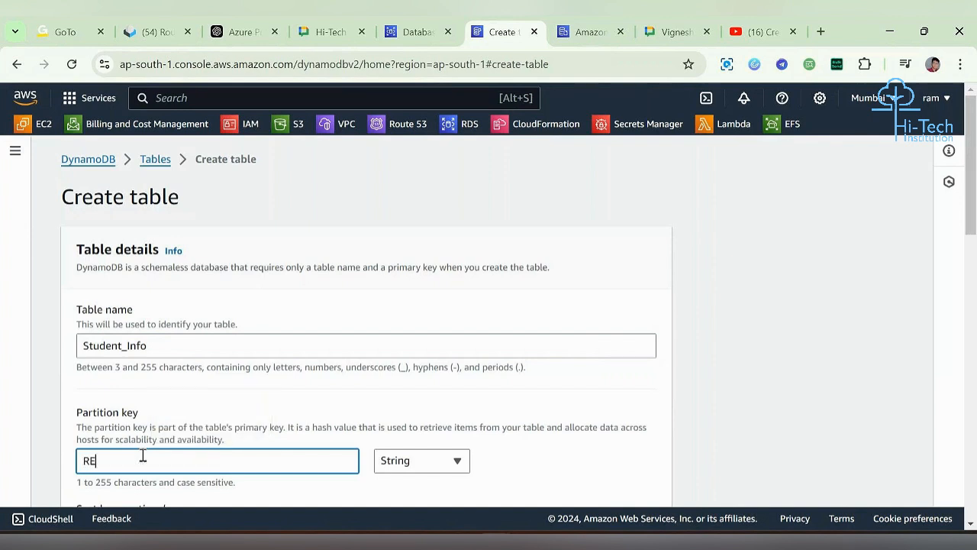
key("BackSpace")
key("BackSpace")
type("regno")
- Set the optional sort key to id, keeping the String type
scroll(142, 453, "down", 2)
left_click(152, 432)
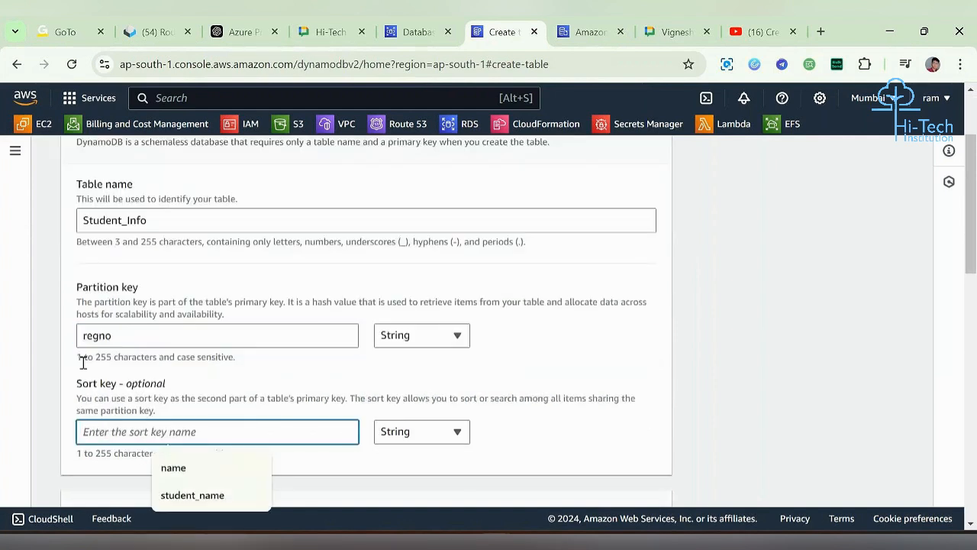
left_click_drag(81, 384, 158, 407)
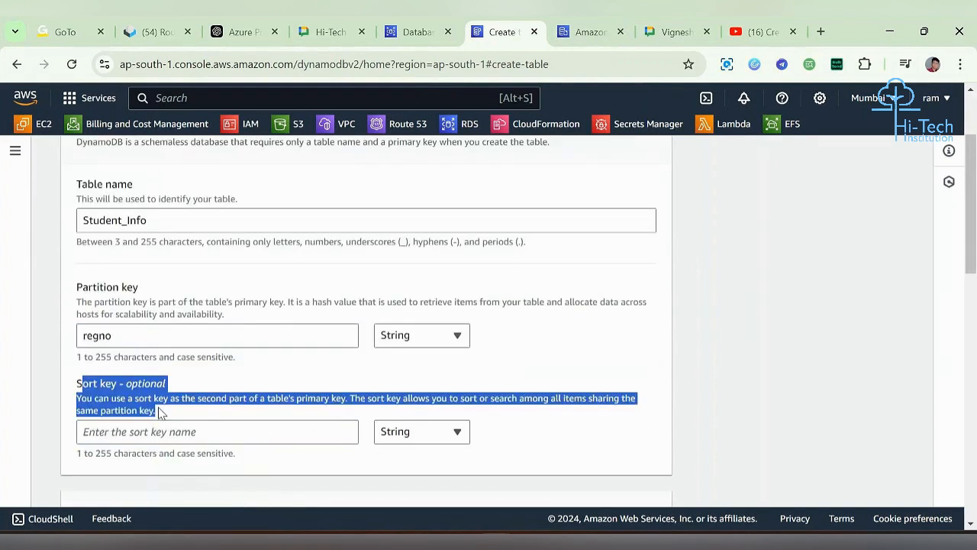
left_click(80, 393)
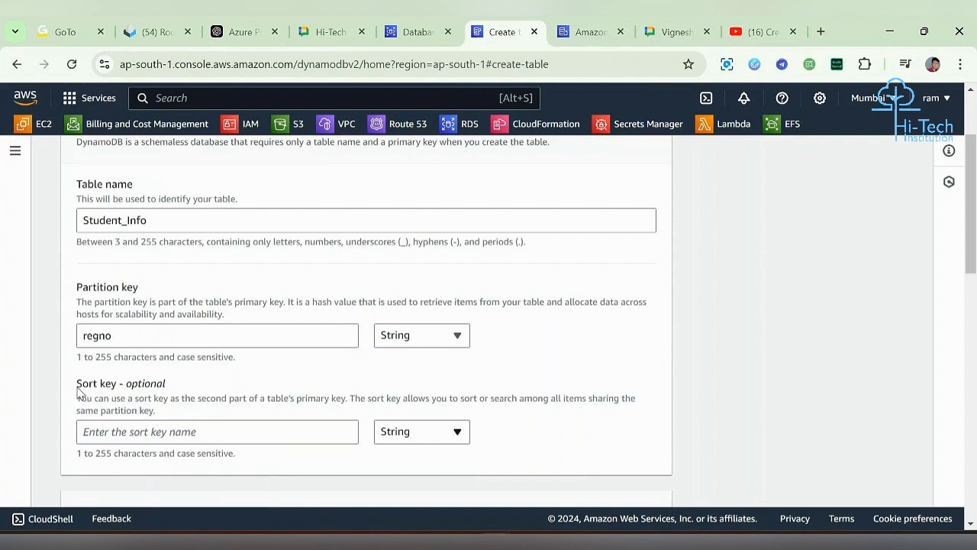
left_click(141, 433)
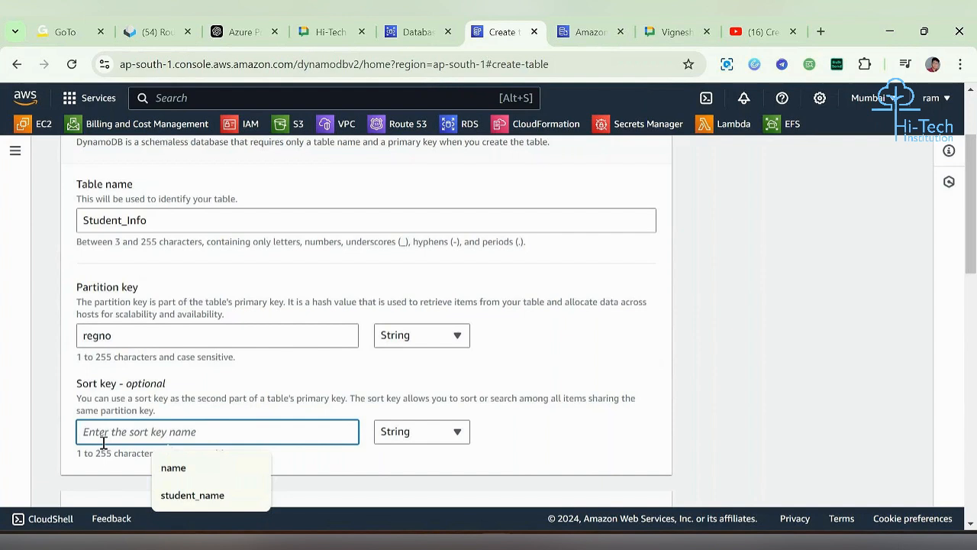
type("id")
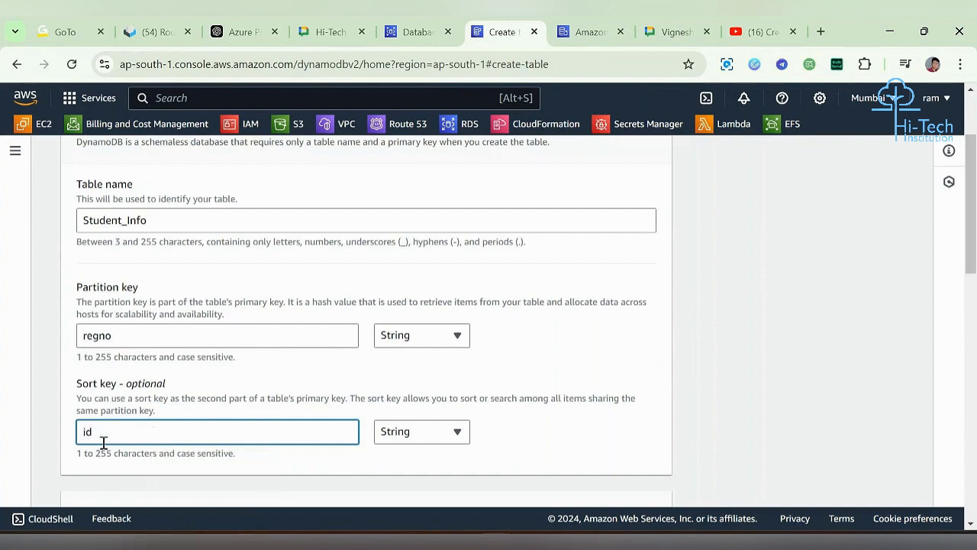
left_click(130, 335)
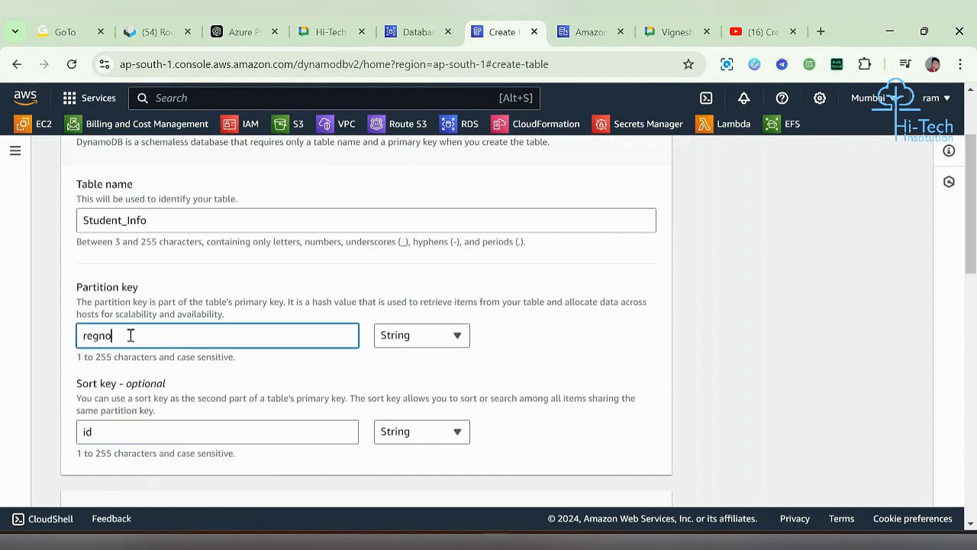
left_click(123, 442)
- Review the default table settings, including table class, capacity mode, provisioned read and write capacity and auto scaling
scroll(295, 315, "down", 1)
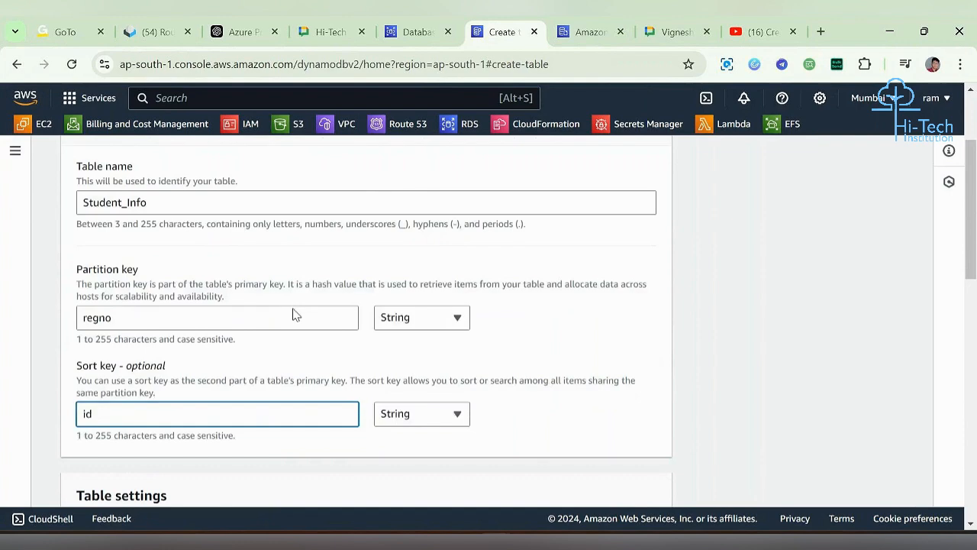
scroll(295, 315, "down", 5)
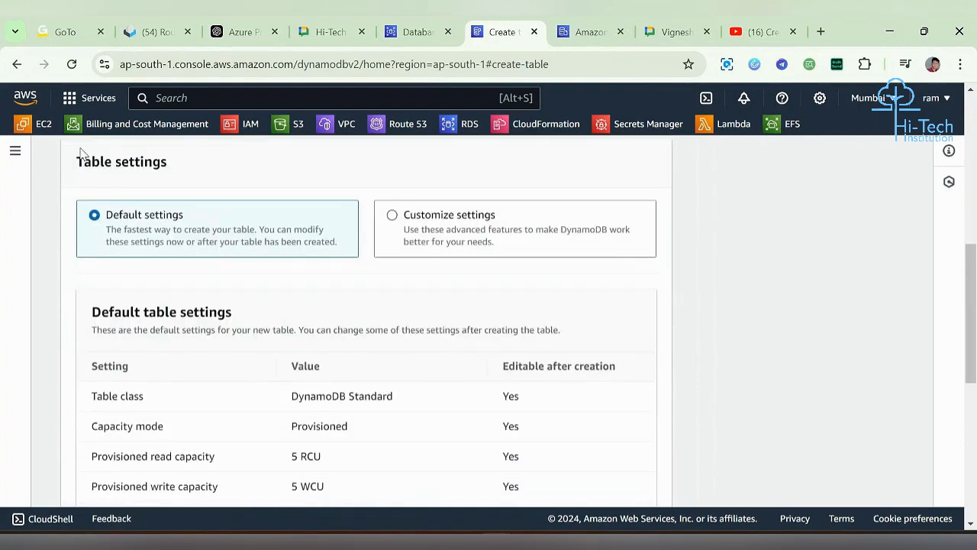
left_click_drag(81, 151, 191, 161)
scroll(201, 389, "down", 1)
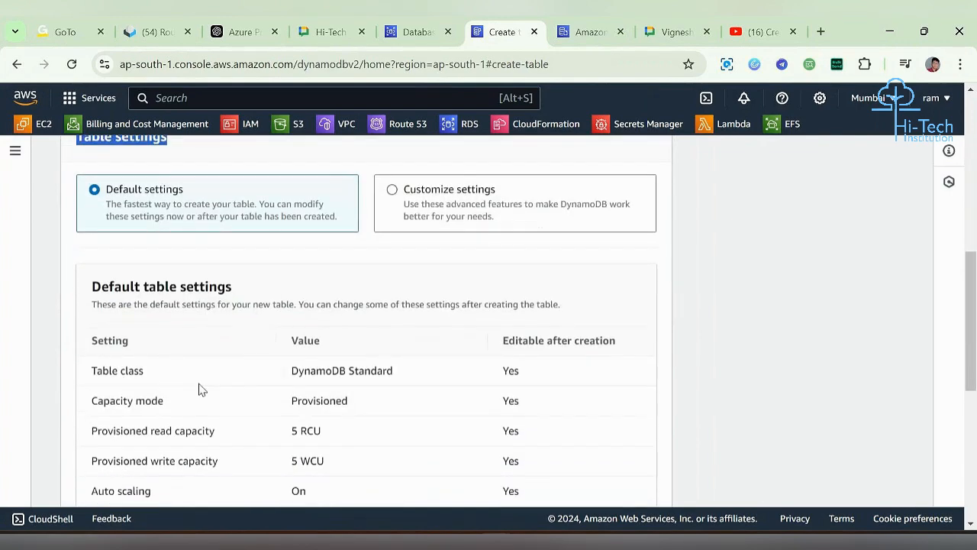
scroll(201, 390, "down", 2)
left_click_drag(96, 231, 236, 471)
scroll(239, 478, "down", 2)
scroll(236, 479, "up", 4)
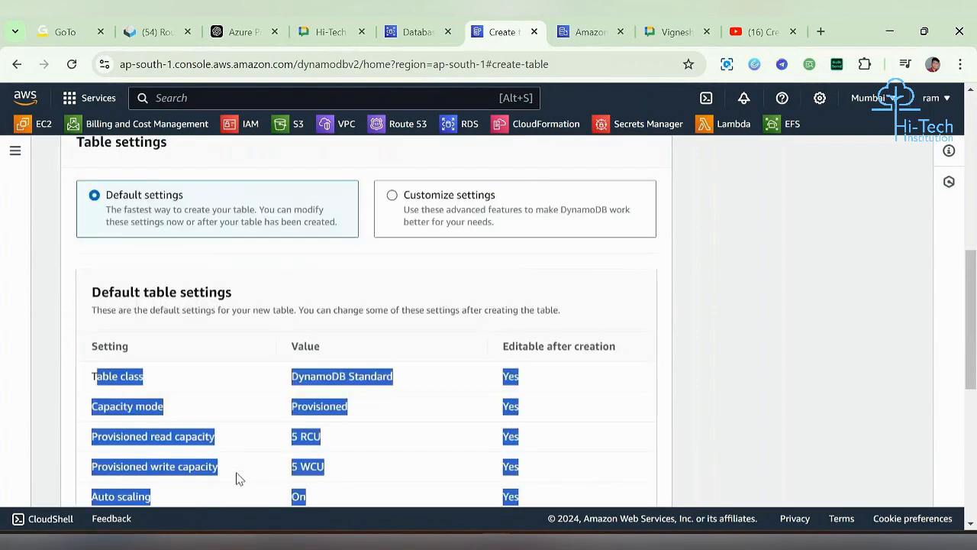
left_click_drag(111, 216, 339, 237)
- Choose Customize settings for the table and review the available table classes
left_click(410, 208)
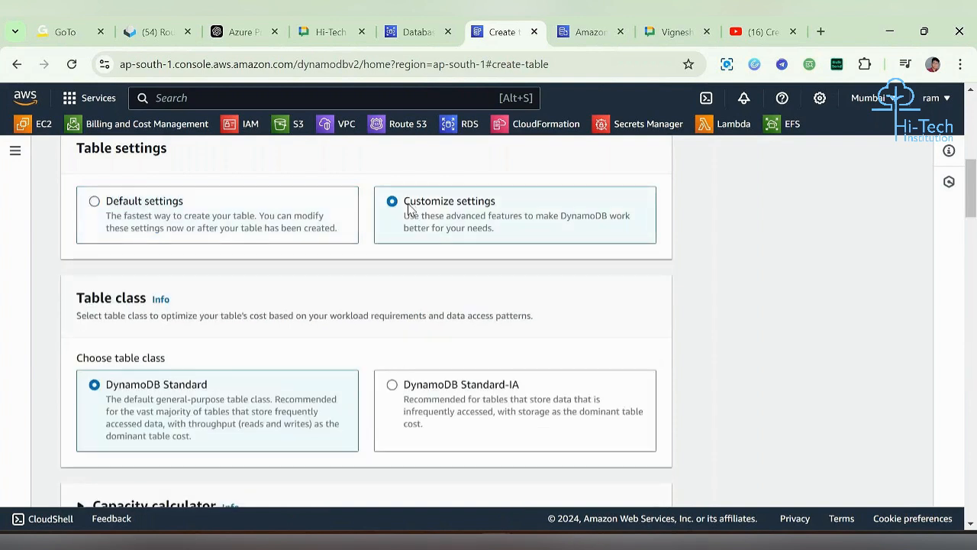
left_click_drag(395, 202, 557, 234)
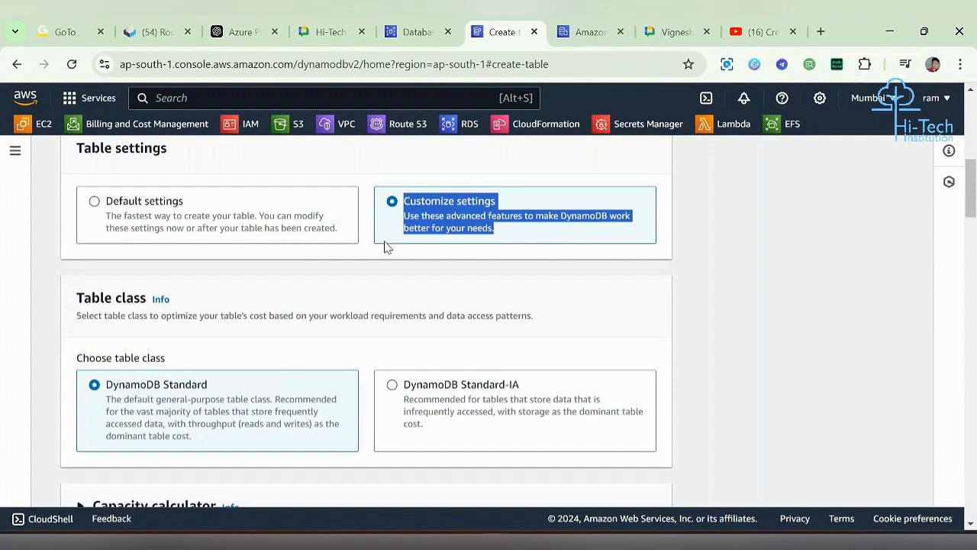
scroll(386, 247, "down", 1)
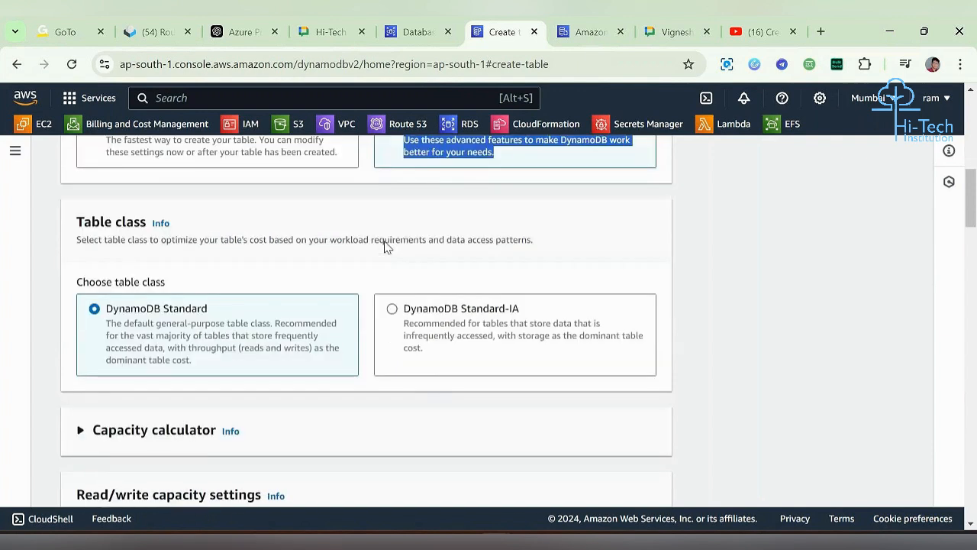
left_click_drag(82, 222, 141, 220)
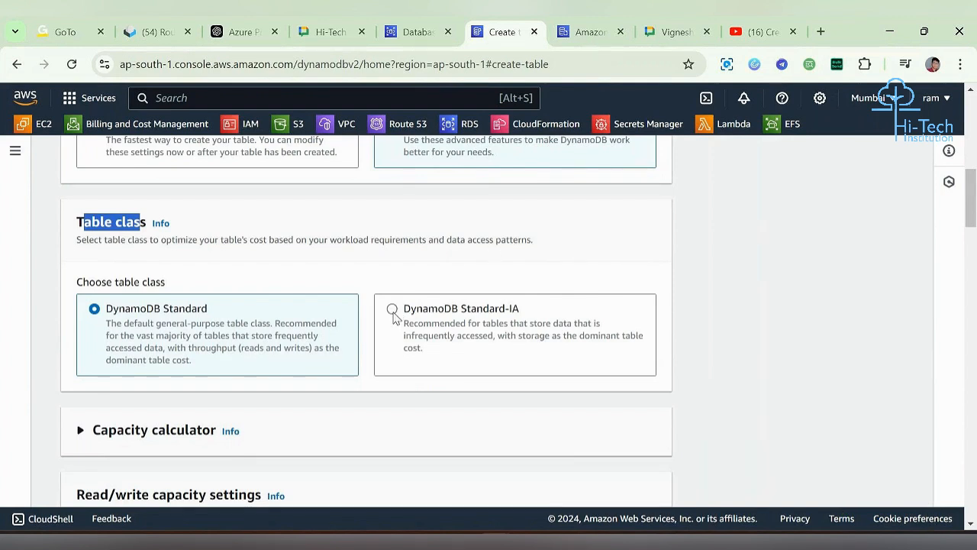
- Switch the capacity mode to On-demand to compare its options, and return it to Provisioned
scroll(423, 349, "down", 3)
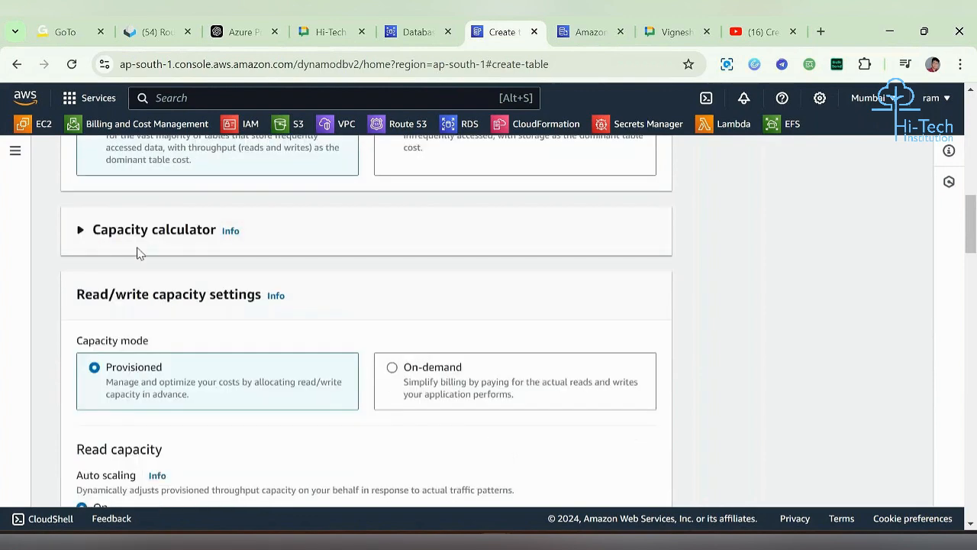
scroll(362, 297, "down", 1)
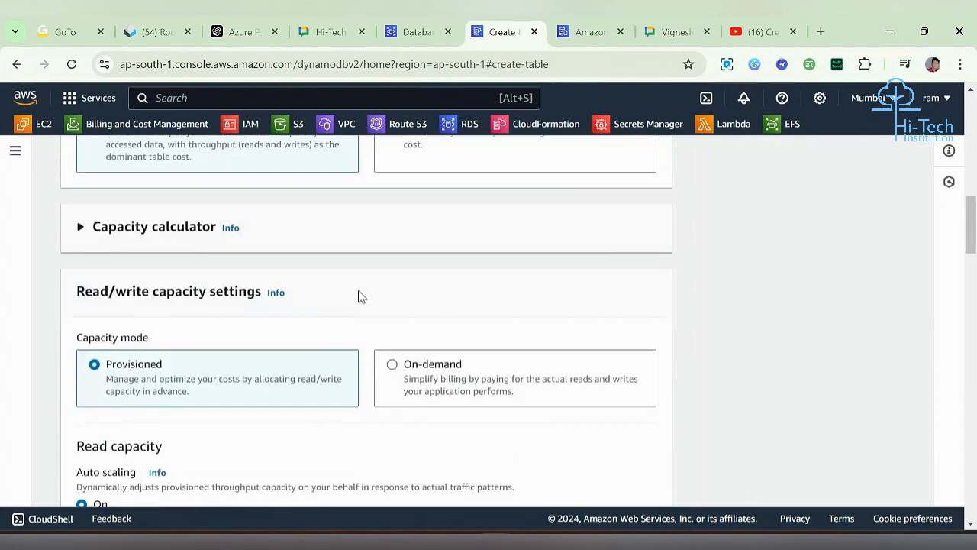
scroll(362, 297, "down", 2)
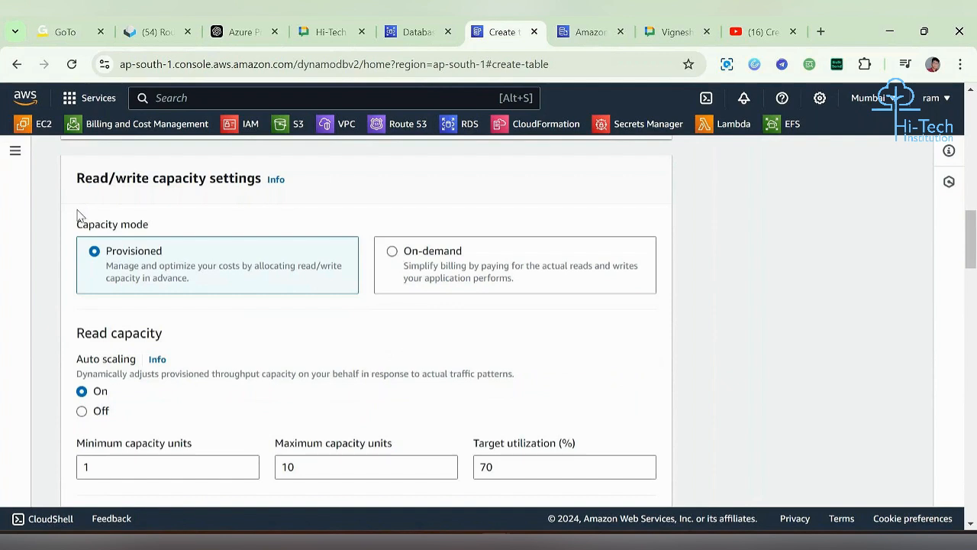
left_click_drag(76, 224, 179, 223)
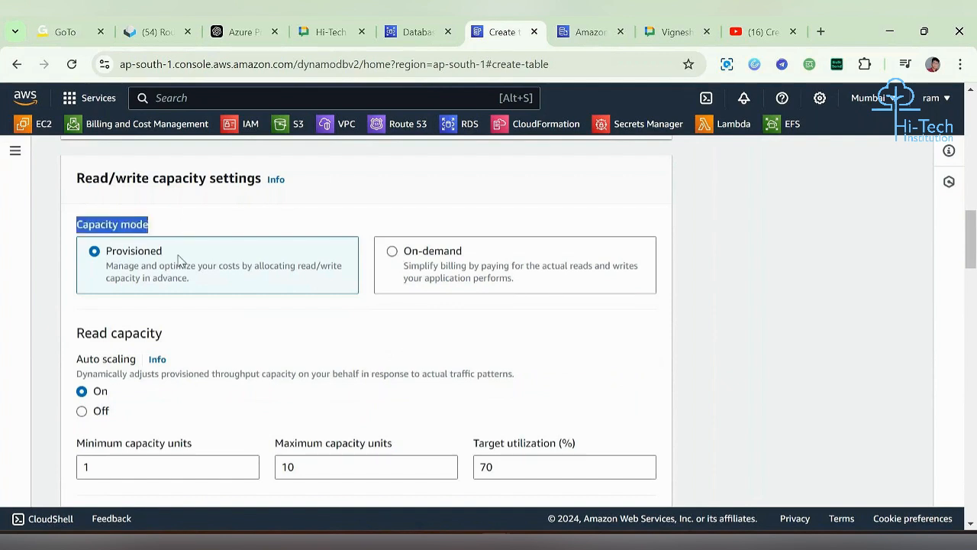
left_click(513, 287)
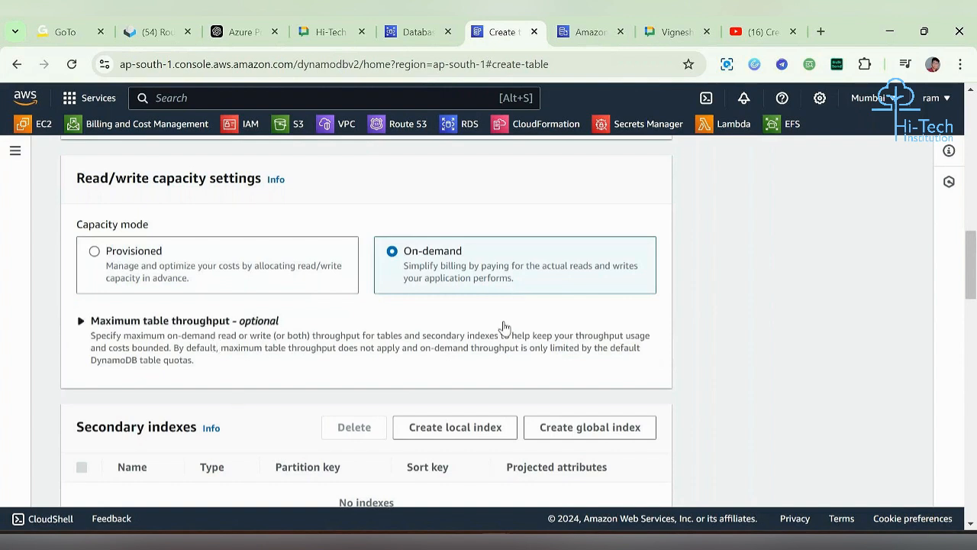
left_click(259, 265)
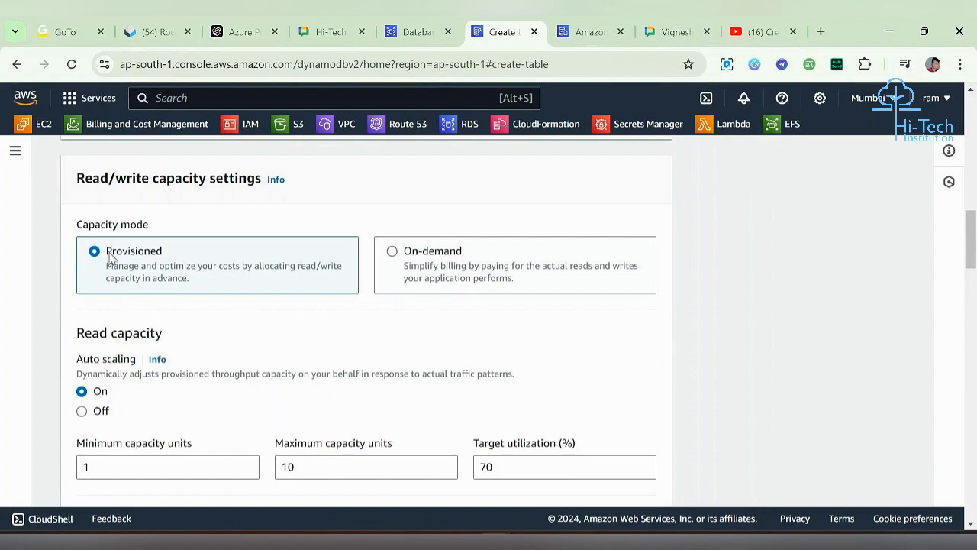
- Turn off auto scaling for the read capacity and check the provisioned capacity units setting
scroll(253, 360, "down", 3)
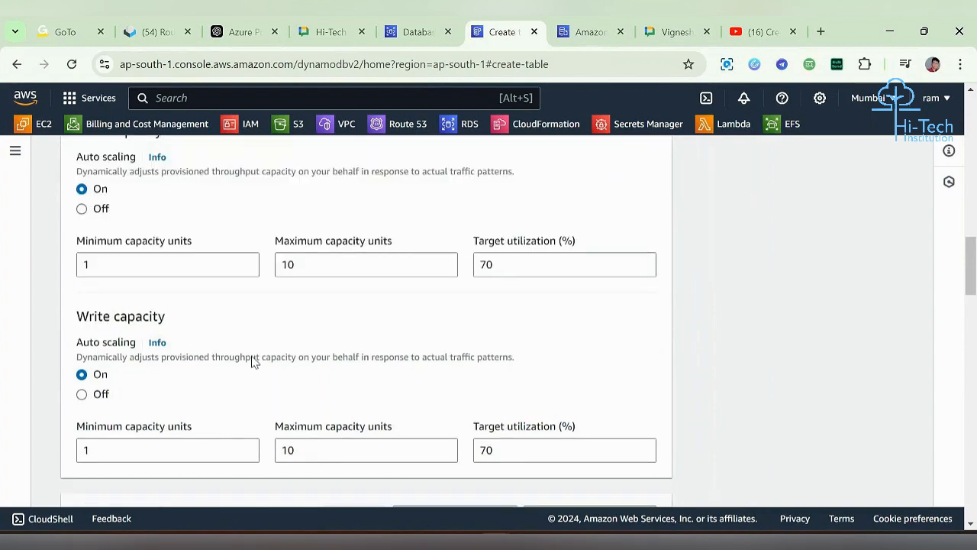
scroll(253, 360, "up", 1)
left_click_drag(74, 233, 137, 234)
left_click(82, 283)
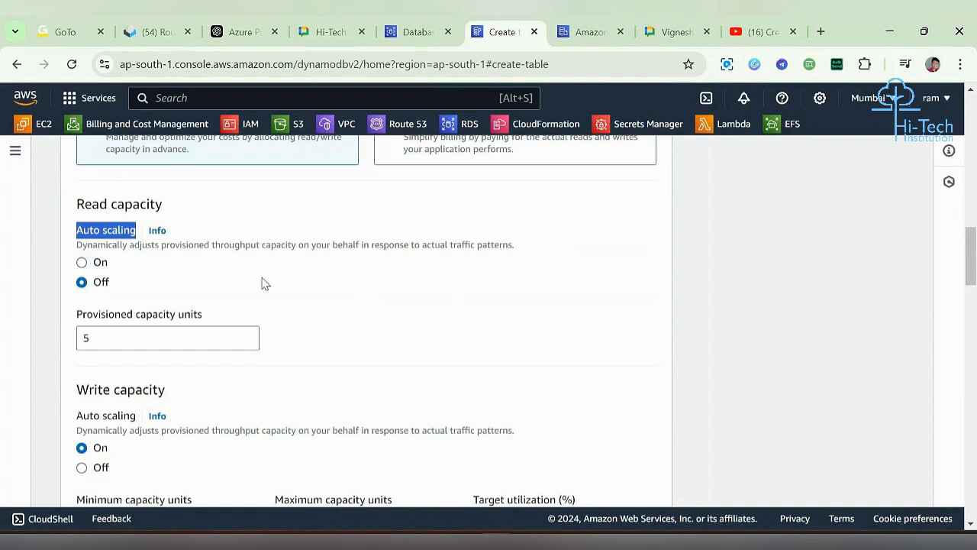
scroll(262, 281, "down", 1)
left_click_drag(74, 230, 220, 221)
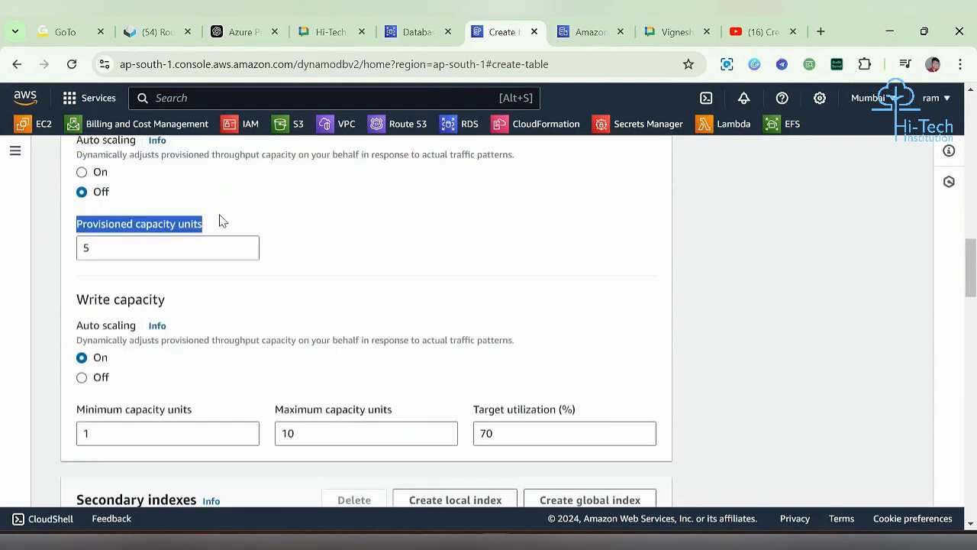
- Compare the read capacity's provisioned units setting with the auto scaling settings under write capacity
left_click(152, 244)
scroll(168, 320, "up", 1)
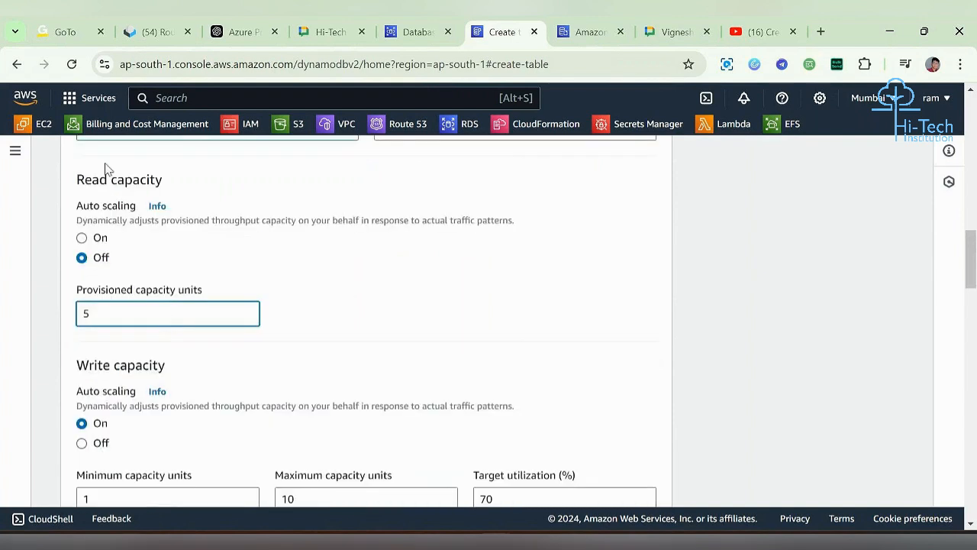
scroll(190, 377, "down", 1)
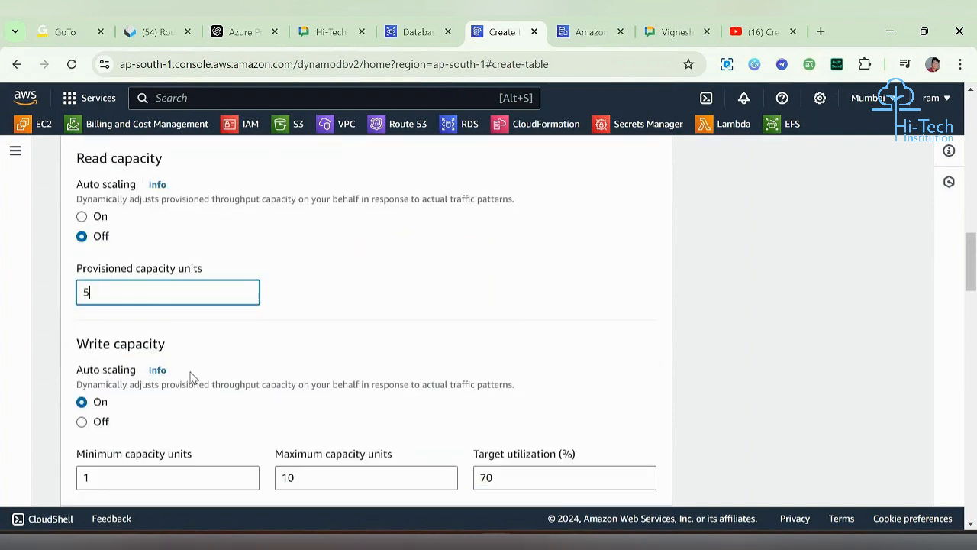
scroll(191, 378, "down", 2)
left_click_drag(122, 331, 47, 328)
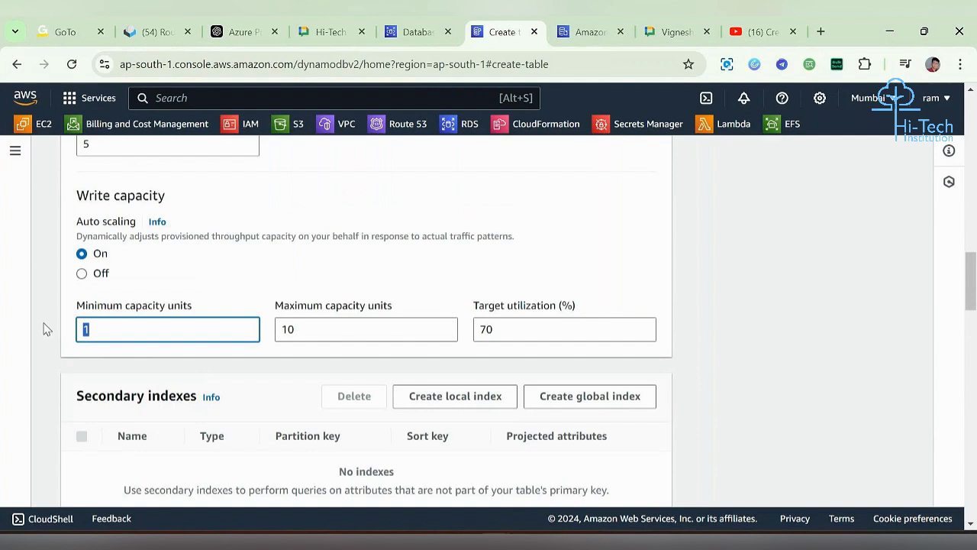
left_click(43, 329)
scroll(243, 289, "up", 2)
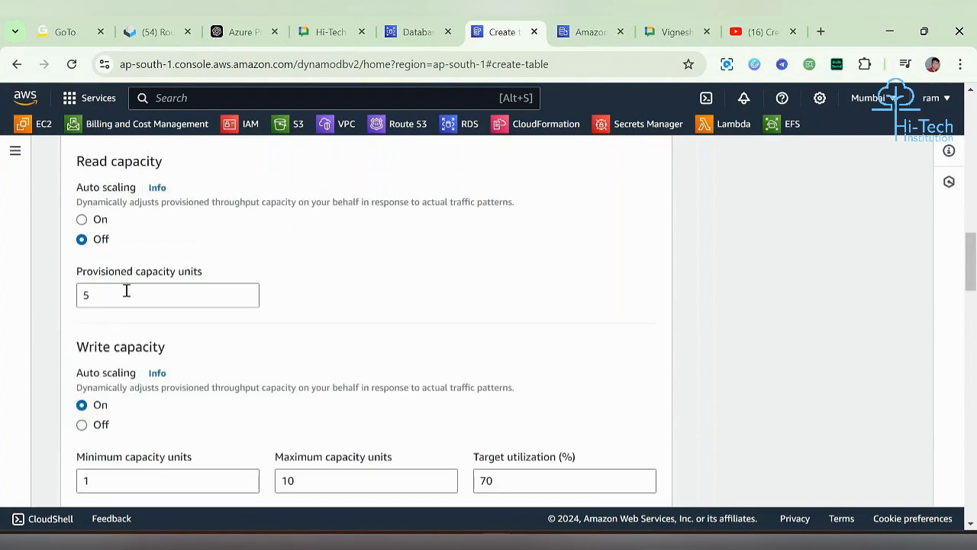
left_click_drag(127, 291, 79, 293)
left_click(382, 286)
scroll(385, 288, "down", 1)
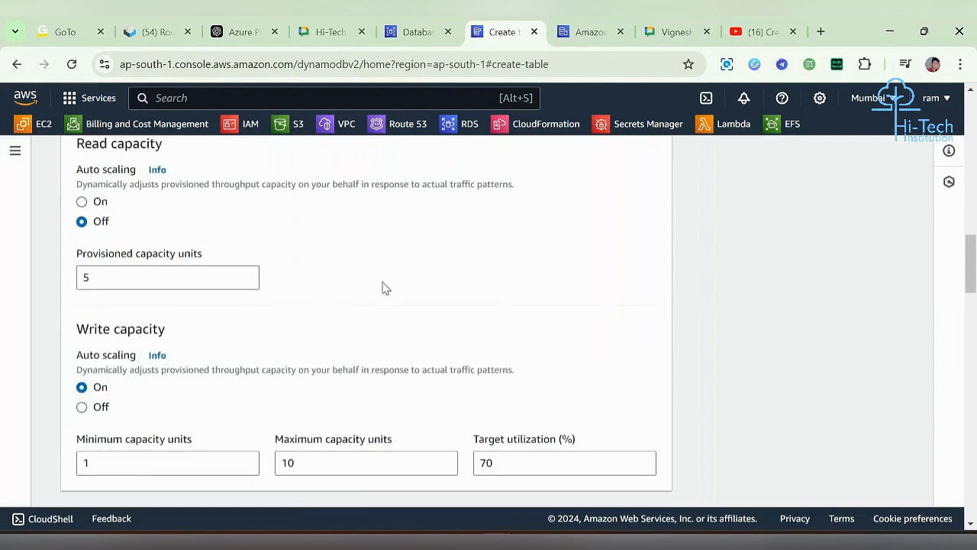
scroll(386, 288, "down", 2)
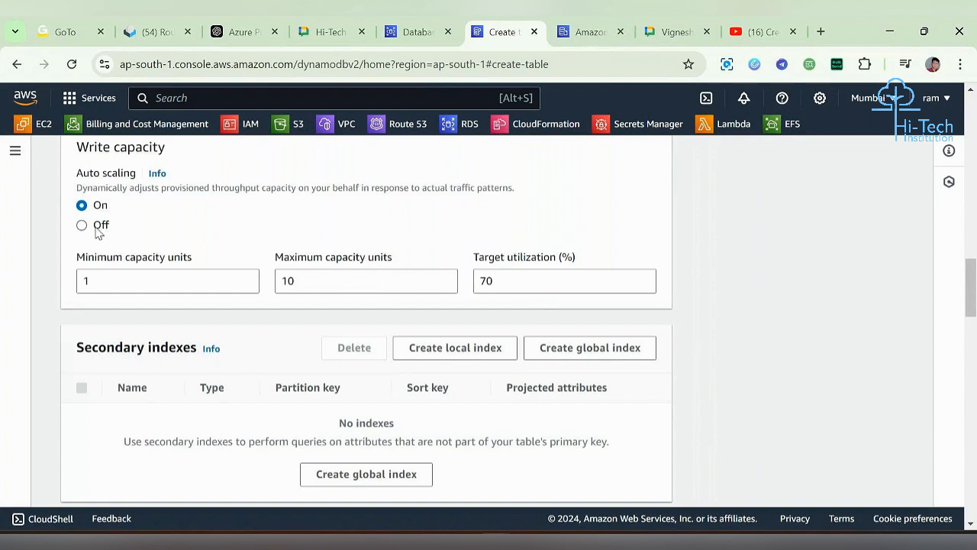
- Compare the write capacity settings with auto scaling on and off, including maximum units and target utilization, and leave auto scaling off
left_click(98, 229)
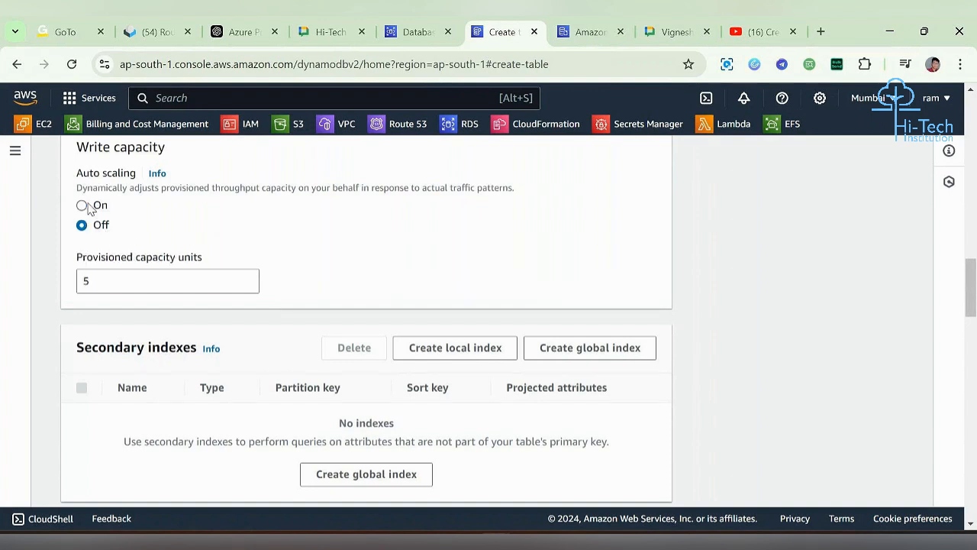
left_click(93, 205)
left_click(318, 277)
left_click_drag(318, 278, 284, 280)
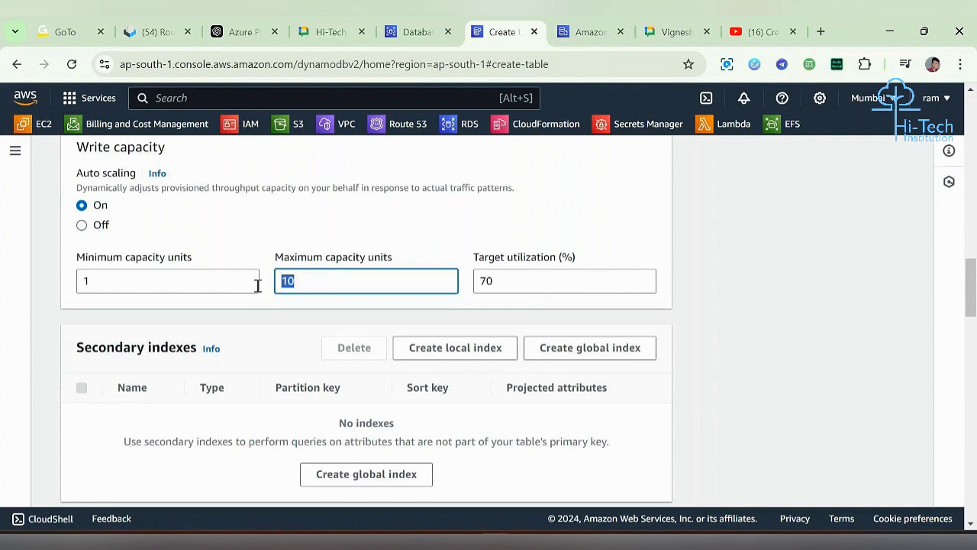
left_click_drag(525, 281, 461, 287)
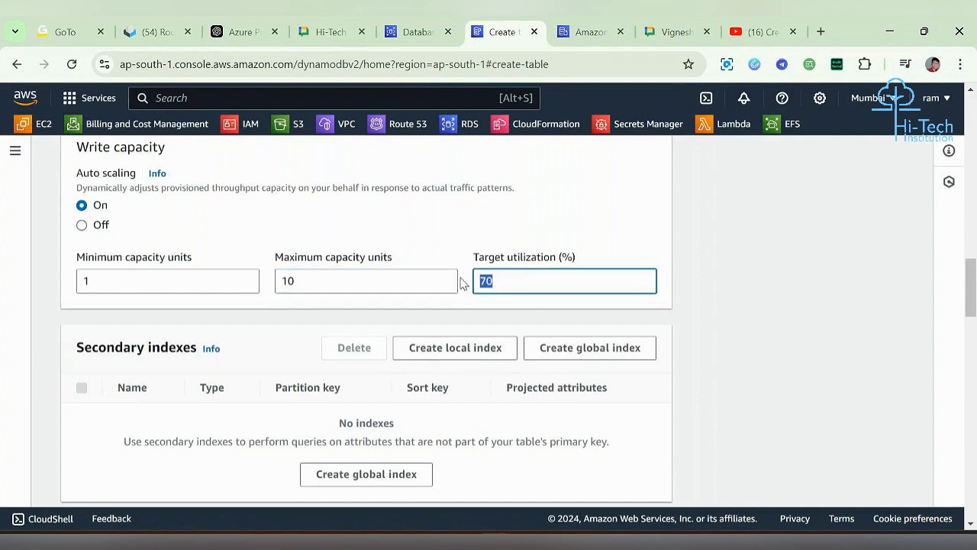
left_click(461, 260)
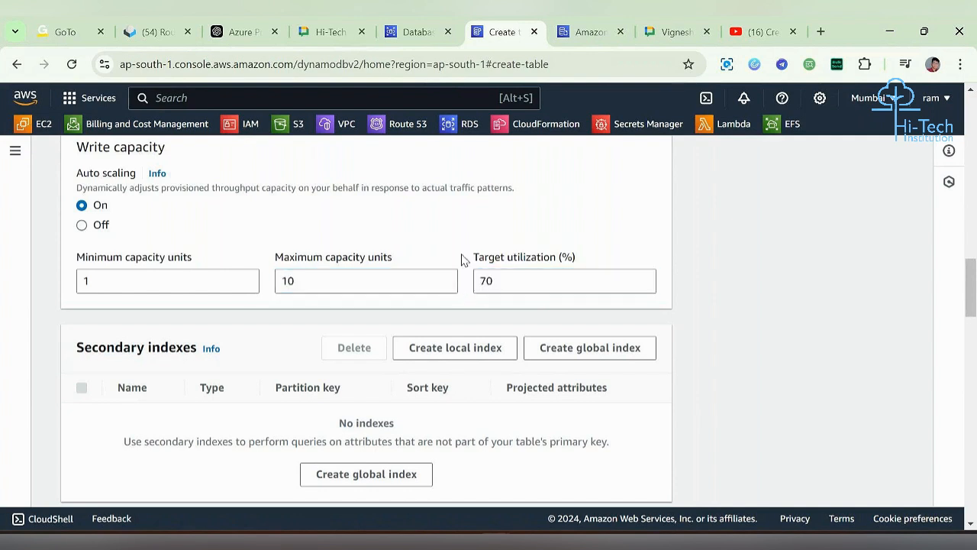
left_click(97, 226)
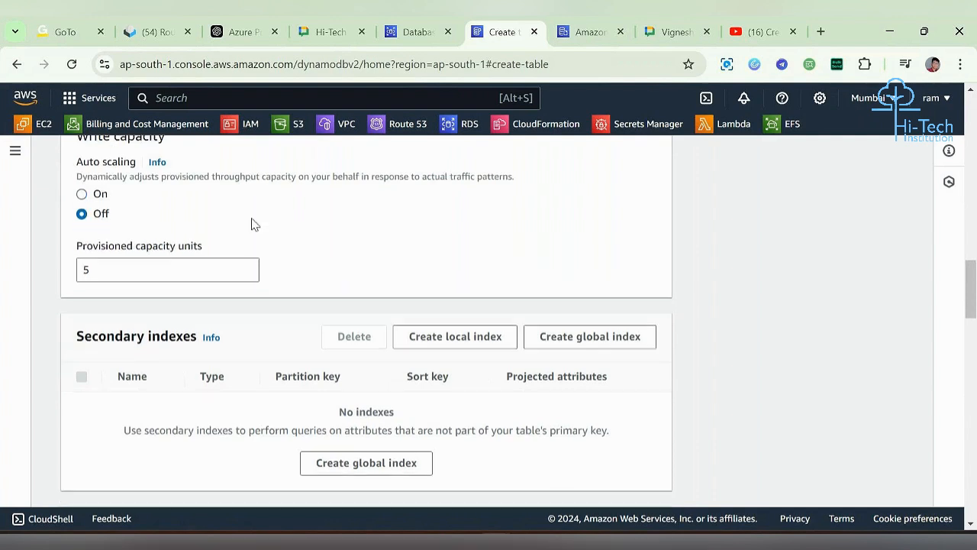
- Review the Secondary indexes section and its options for creating local and global indexes
scroll(251, 222, "down", 2)
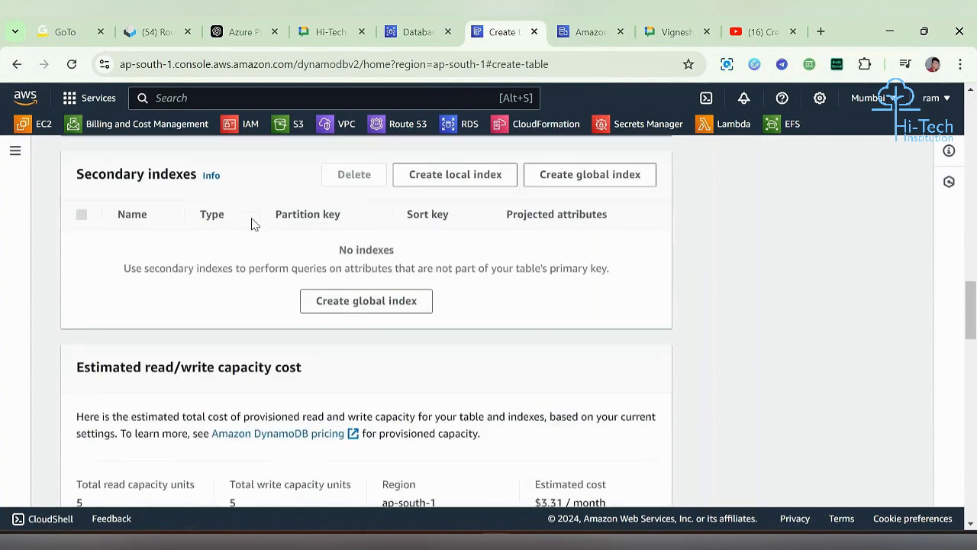
scroll(255, 222, "up", 1)
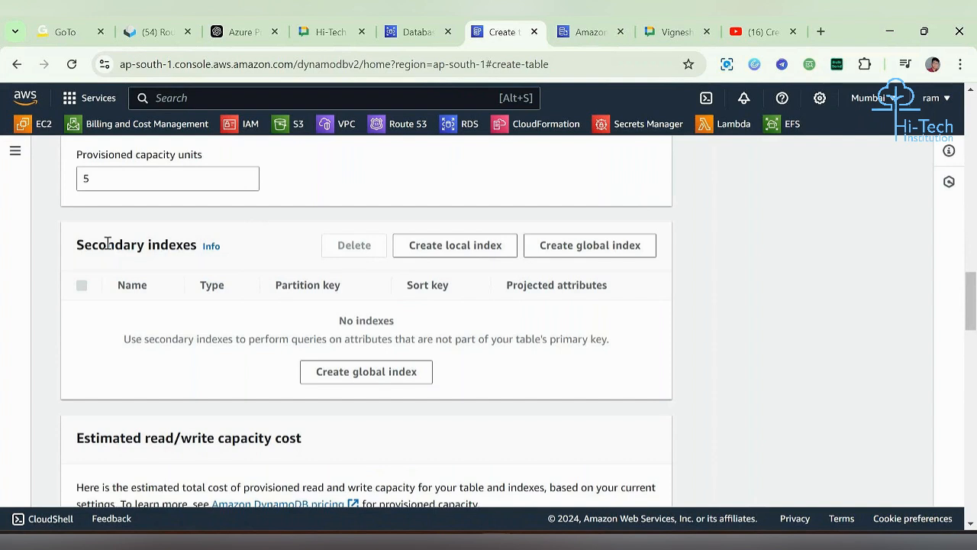
left_click_drag(84, 244, 191, 241)
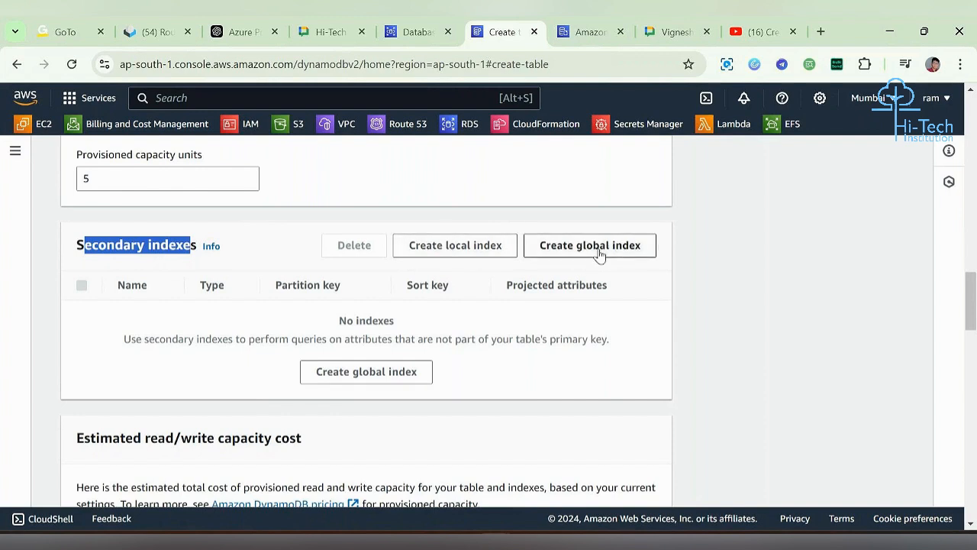
scroll(464, 328, "down", 2)
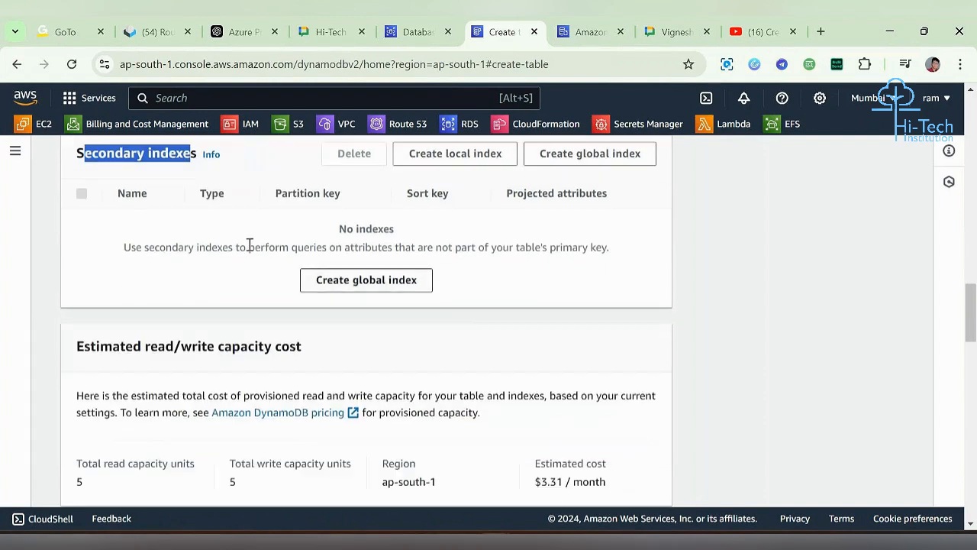
left_click(249, 246)
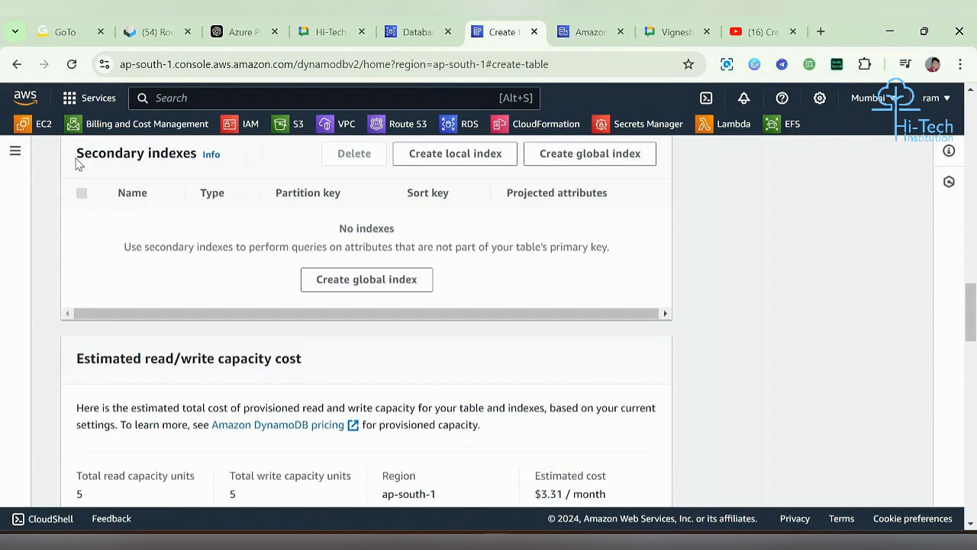
left_click_drag(78, 164, 188, 169)
scroll(190, 175, "down", 3)
scroll(228, 177, "up", 2)
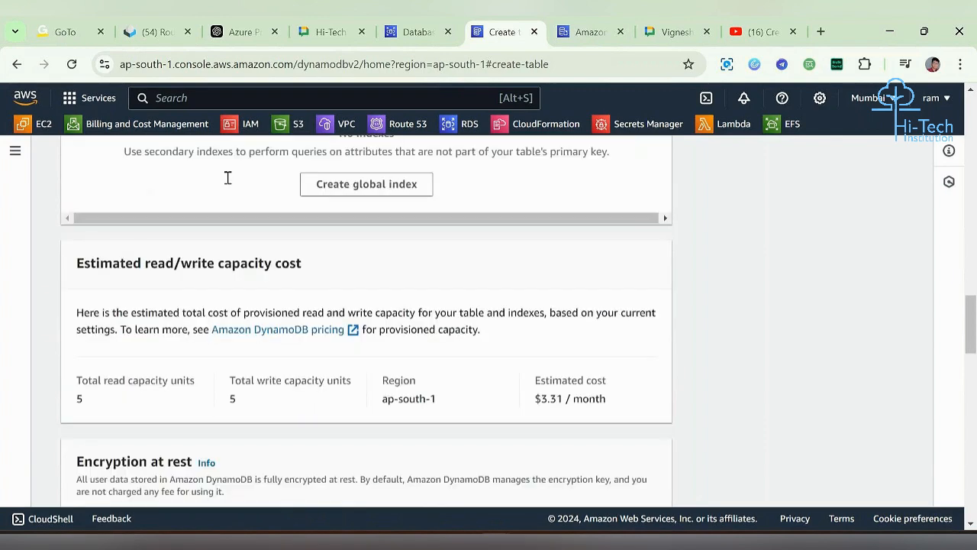
- Check the estimated monthly cost of the provisioned read and write capacity
scroll(429, 328, "down", 1)
scroll(397, 315, "down", 2)
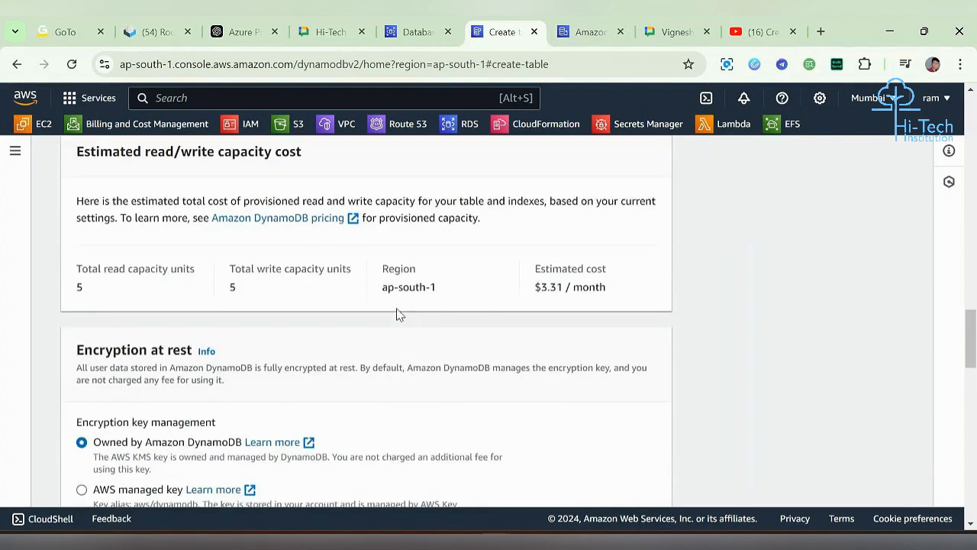
left_click_drag(538, 291, 637, 299)
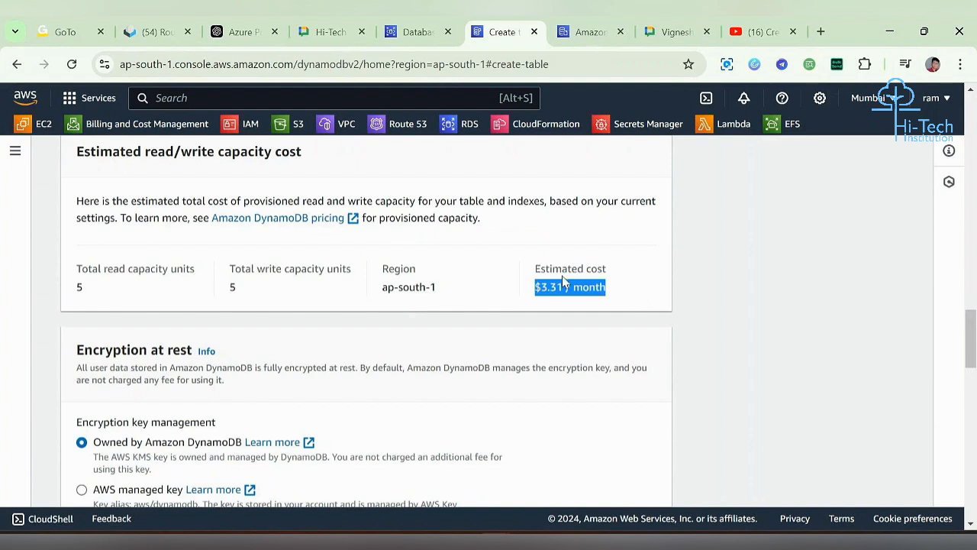
left_click(541, 287)
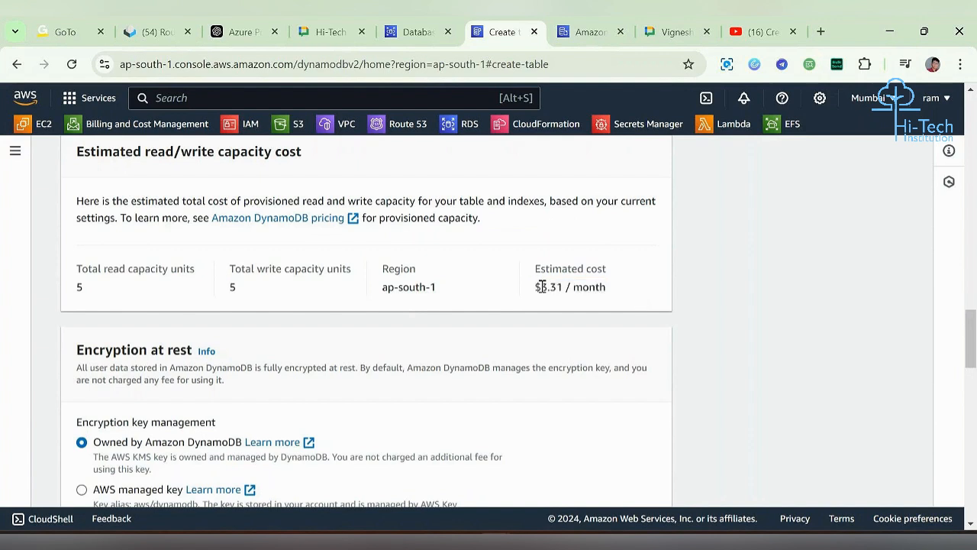
left_click_drag(541, 288, 565, 288)
- Search Google for "usd to inr today" in a new browser tab
left_click(822, 33)
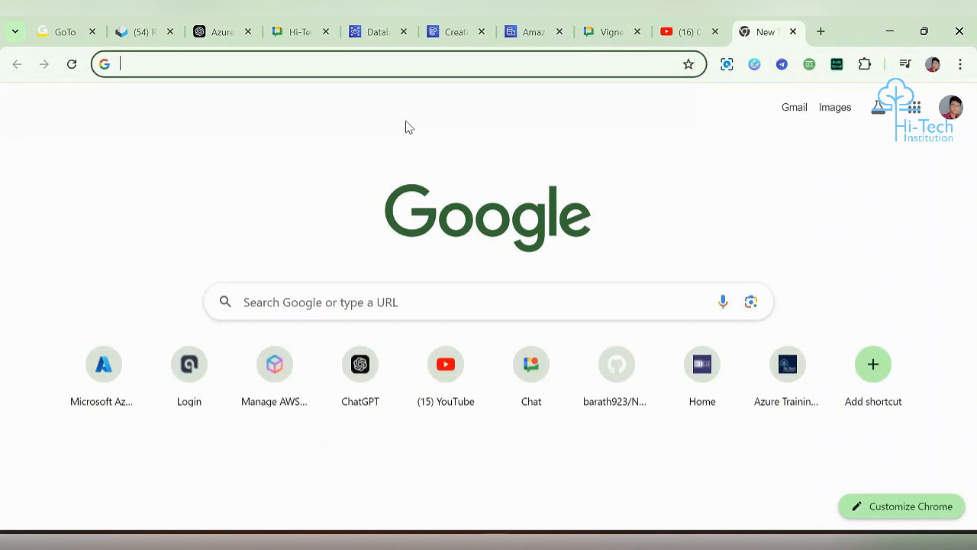
type("usd")
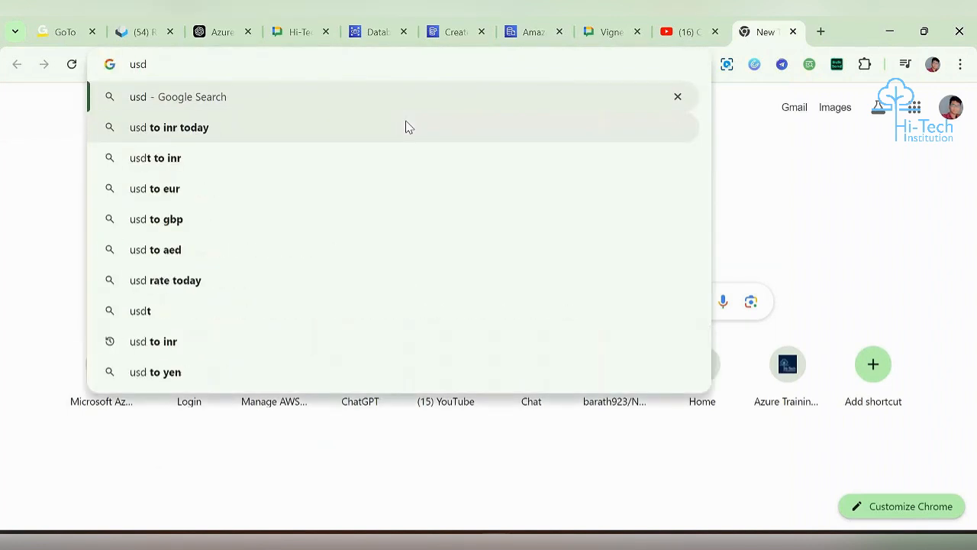
key("Down")
key("Return")
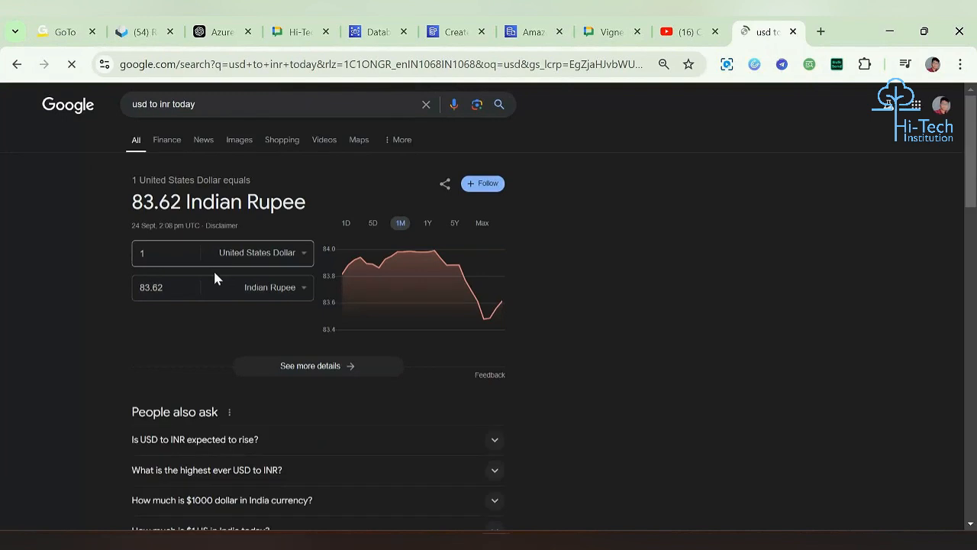
- Convert the table's estimated monthly cost of 3.31 United States Dollar to Indian Rupee in the currency converter
left_click(157, 255)
key("BackSpace")
type("3")
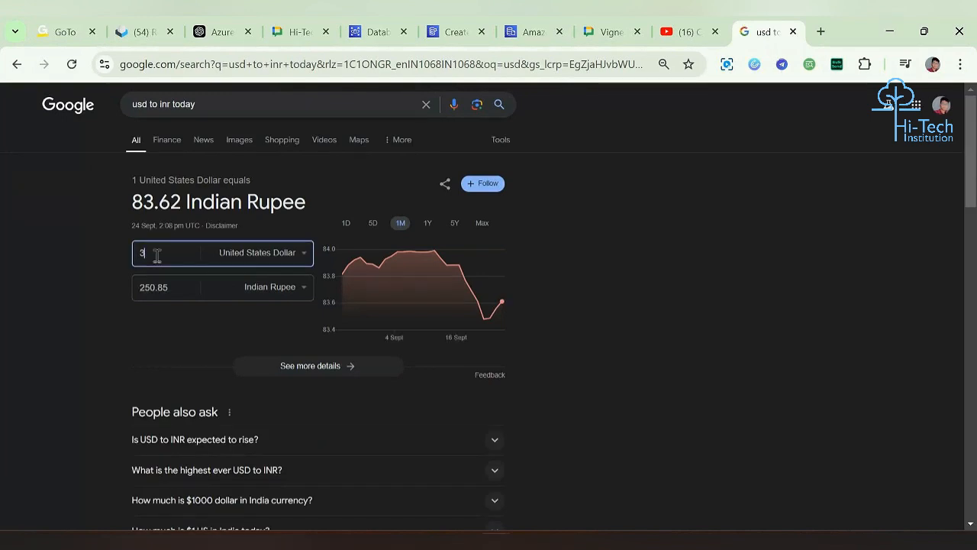
type(".")
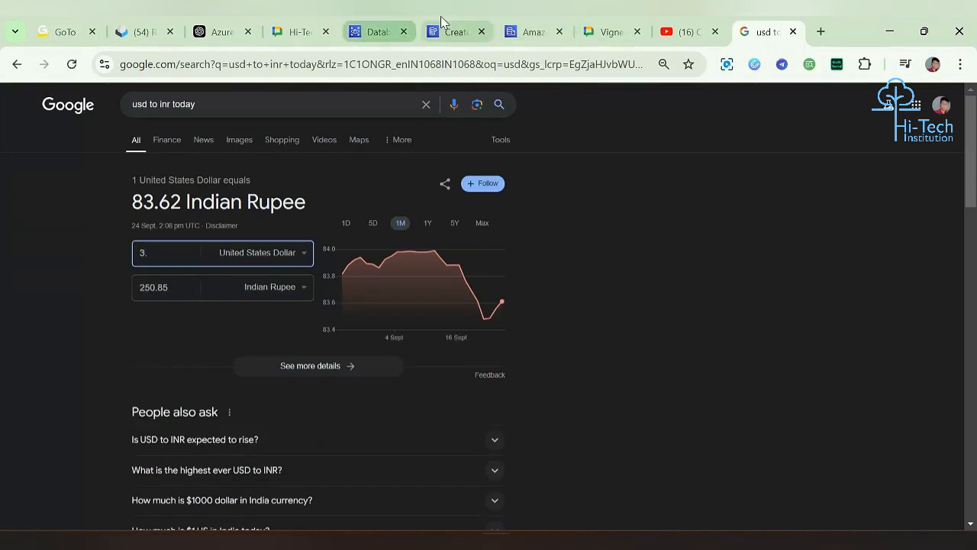
left_click(444, 20)
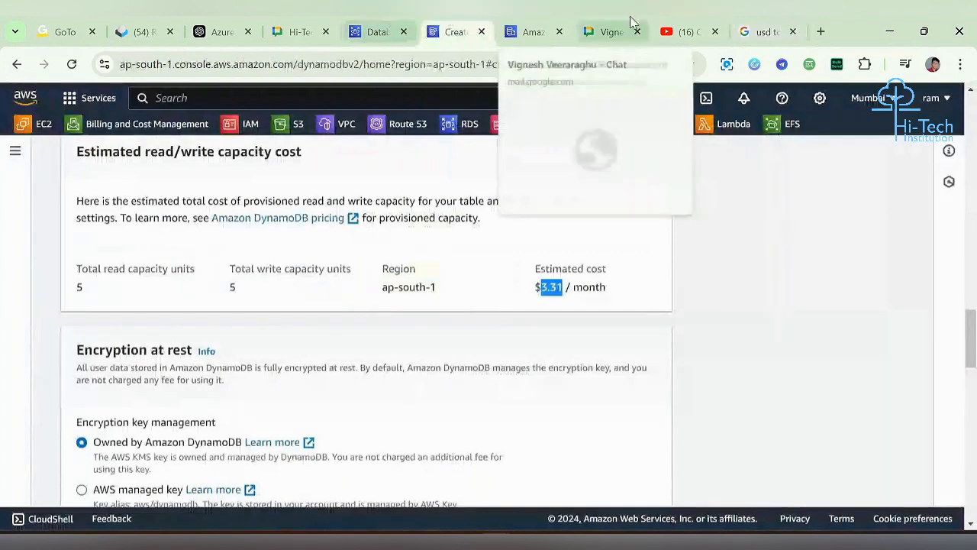
left_click(780, 21)
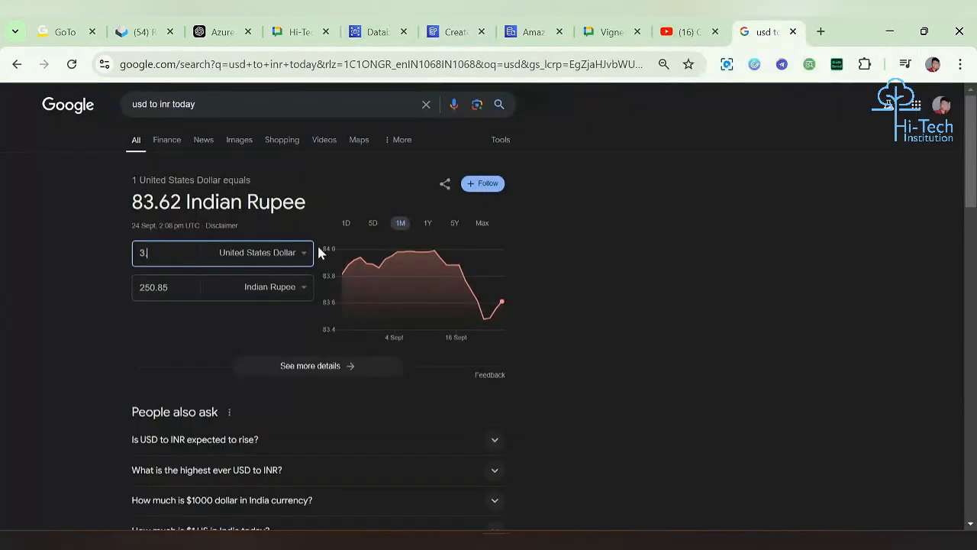
type("31")
left_click(146, 287)
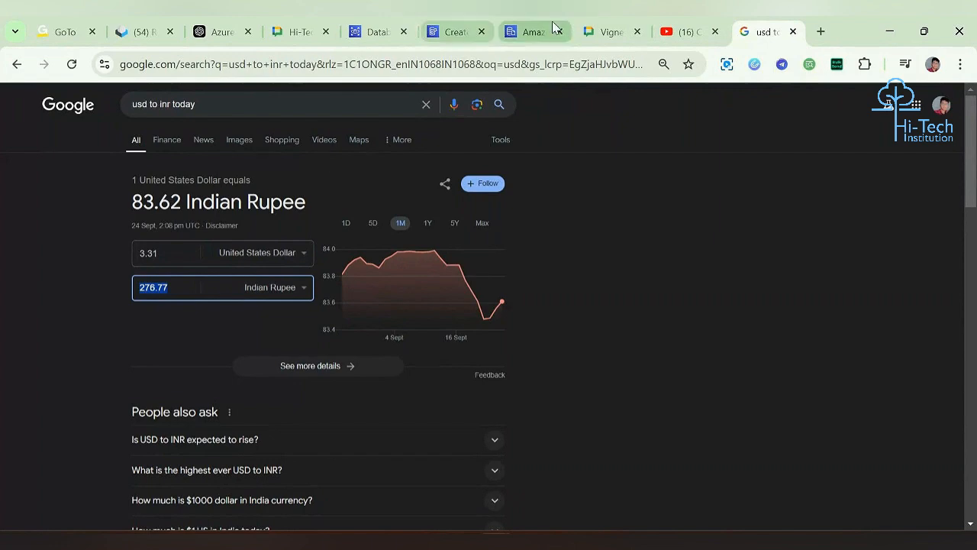
- Return to the DynamoDB table creation page and review Encryption at rest, keeping the key Owned by Amazon DynamoDB
left_click(467, 23)
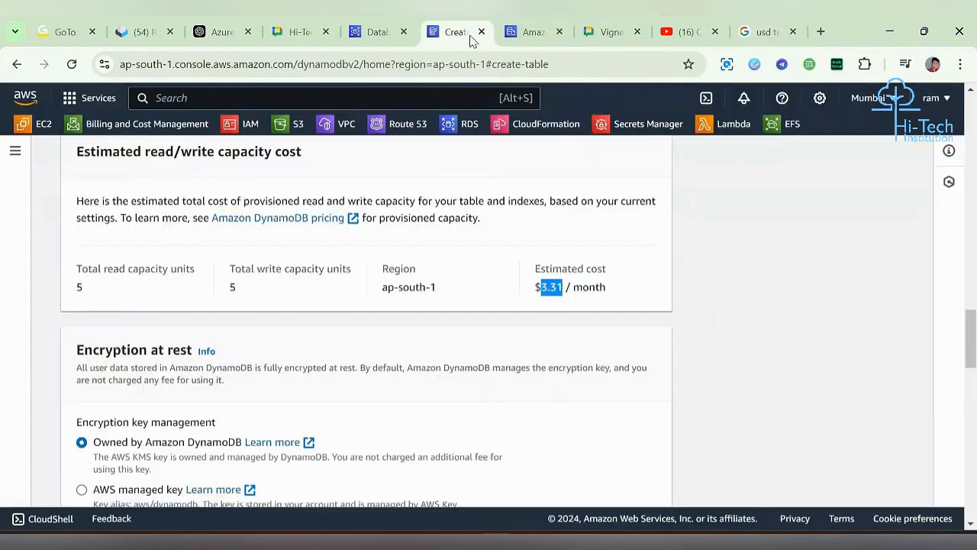
scroll(516, 281, "down", 2)
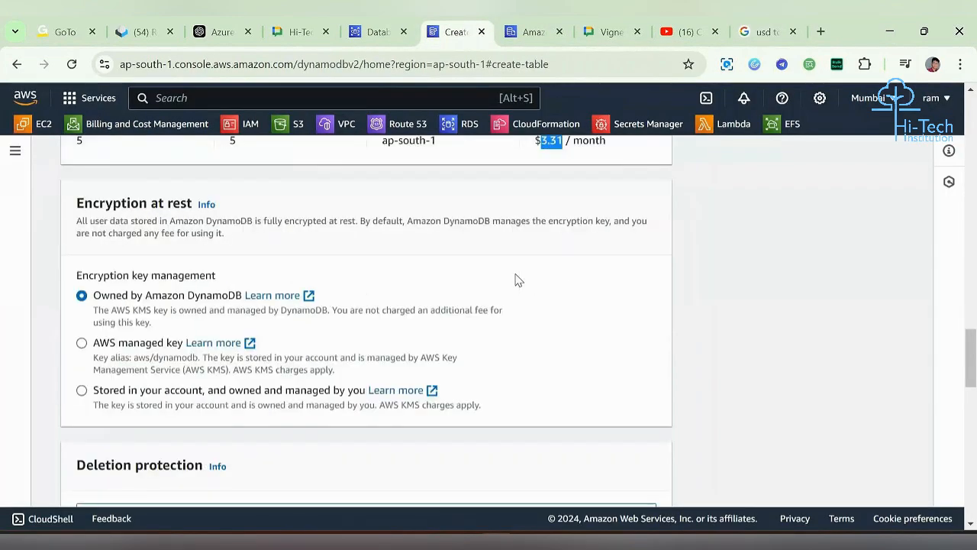
scroll(517, 279, "down", 1)
scroll(149, 491, "up", 4)
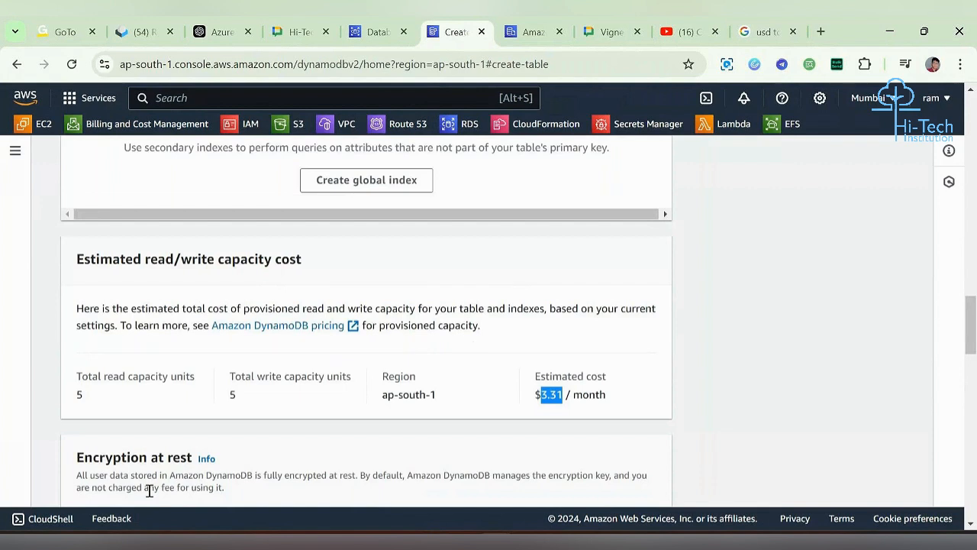
scroll(308, 405, "down", 3)
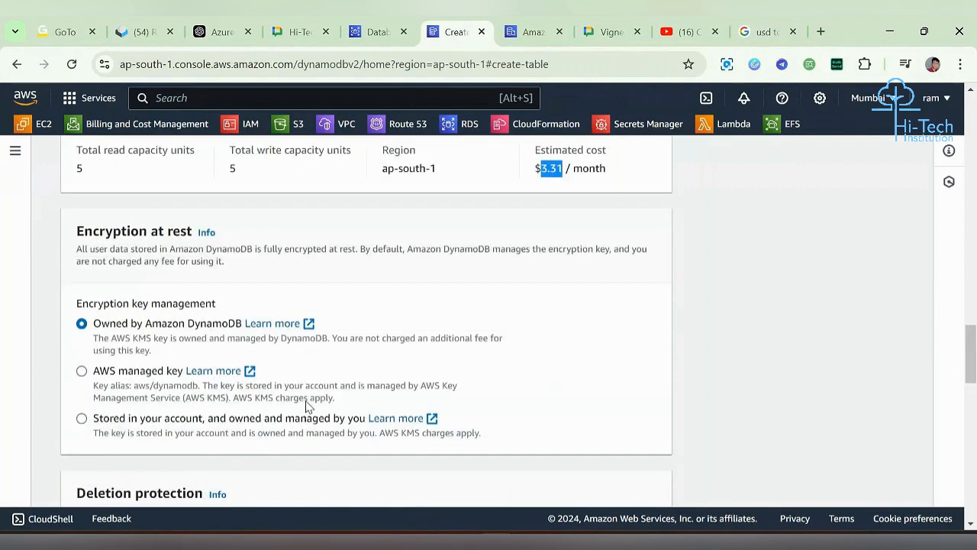
scroll(120, 205, "down", 1)
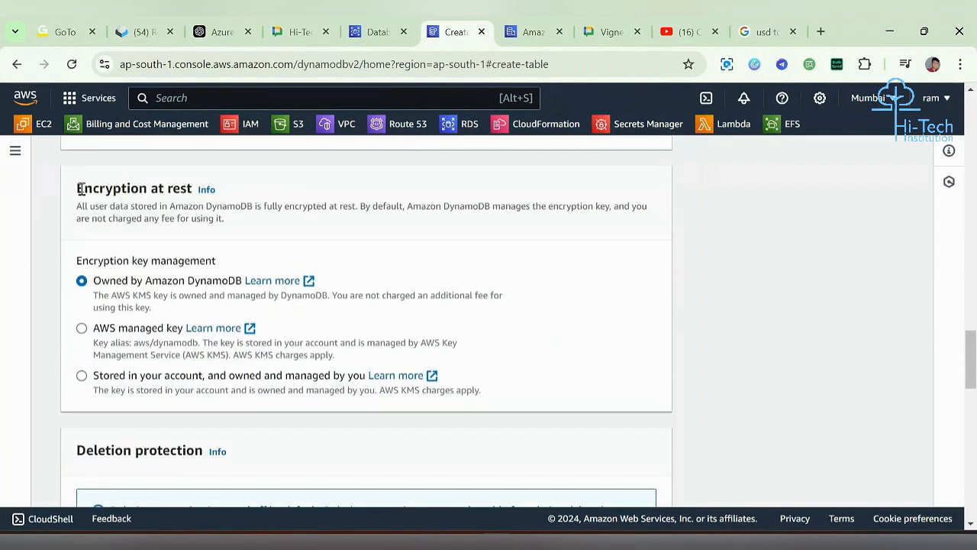
left_click_drag(83, 188, 192, 188)
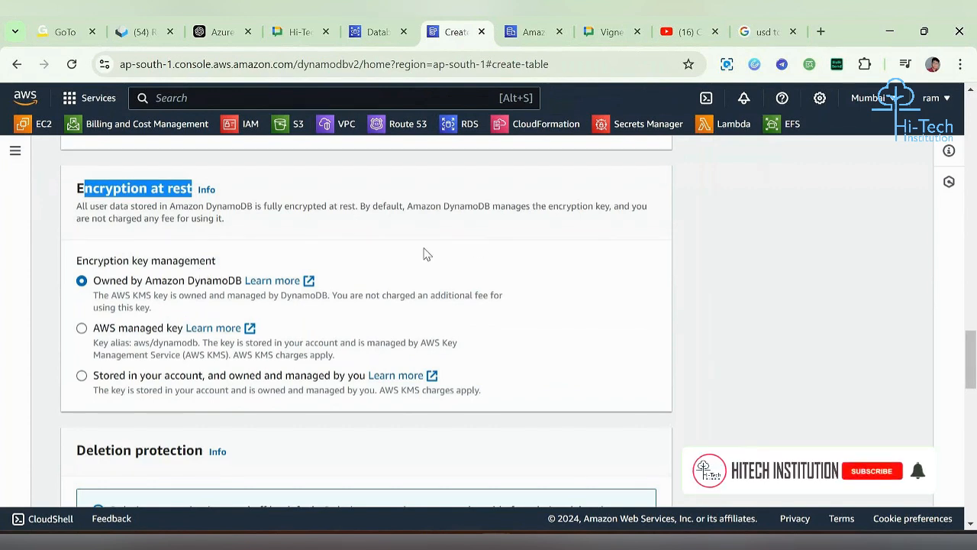
left_click(95, 284)
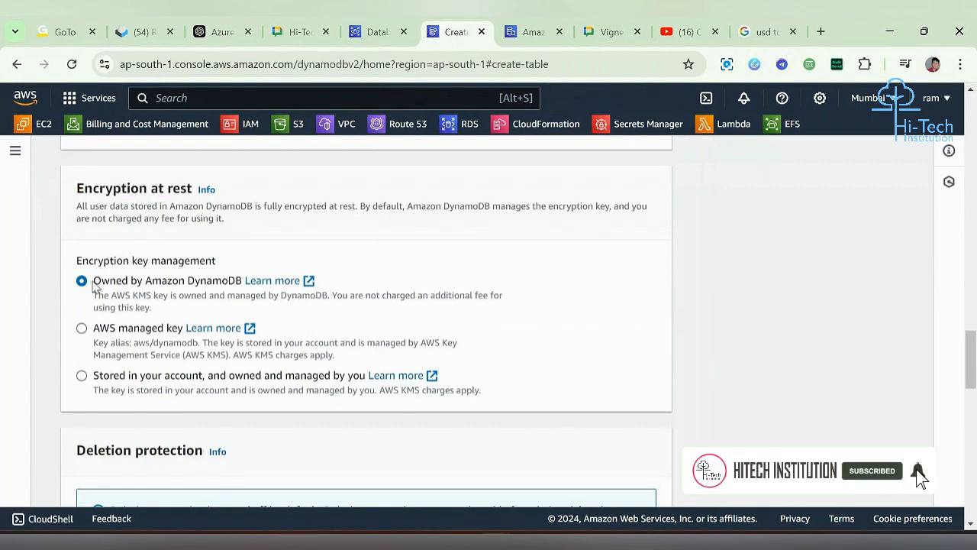
- Turn on deletion protection for the new table after reviewing the encryption key option owned by Amazon DynamoDB
left_click_drag(95, 285, 148, 312)
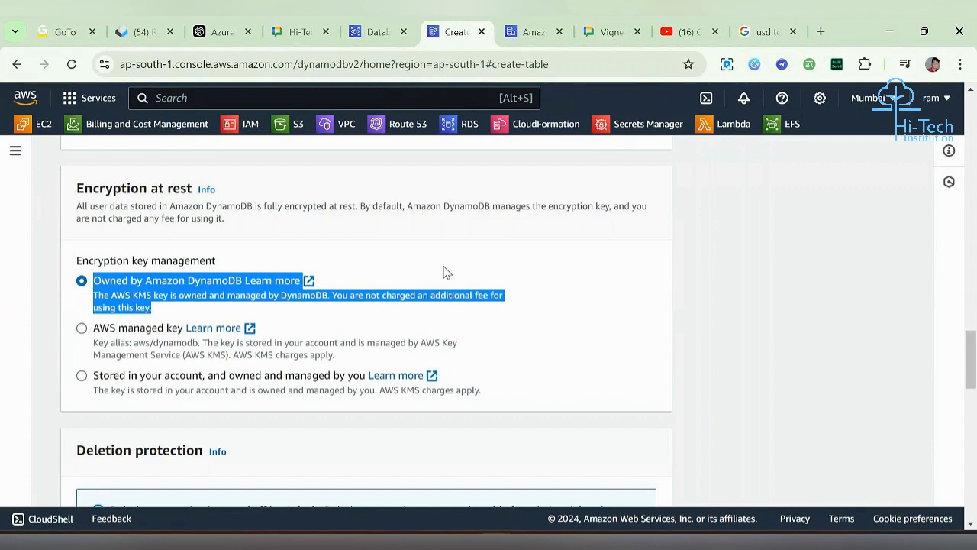
scroll(446, 272, "down", 3)
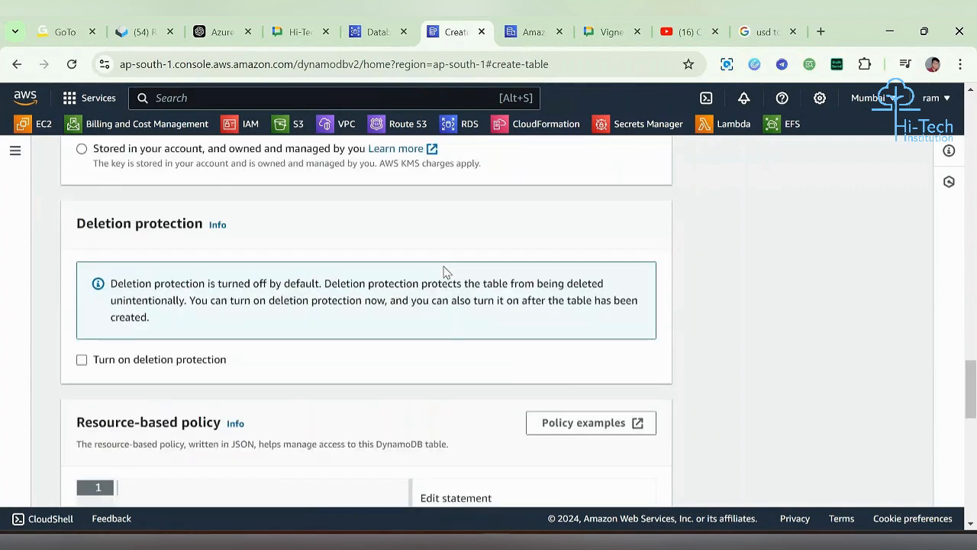
left_click_drag(77, 233, 200, 232)
left_click(200, 231)
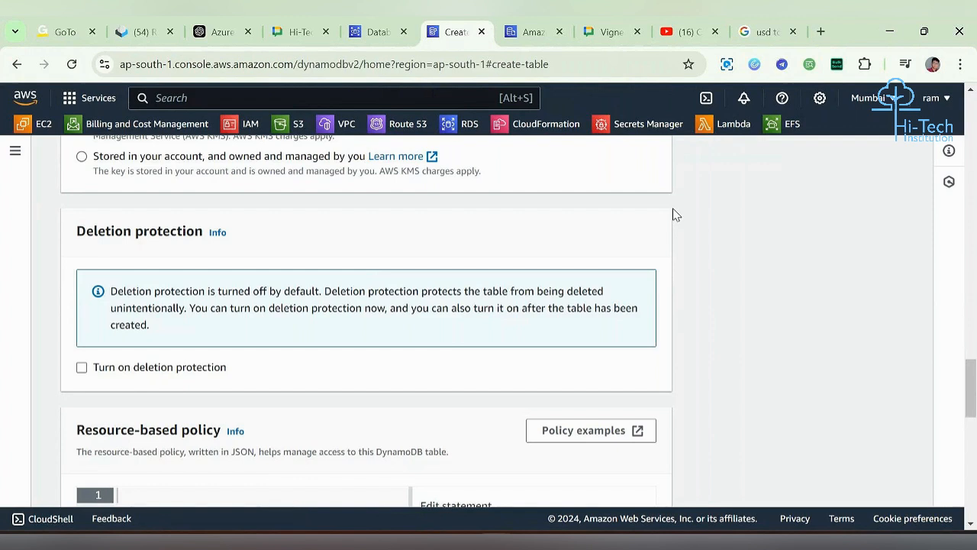
left_click(81, 370)
left_click_drag(99, 369, 254, 376)
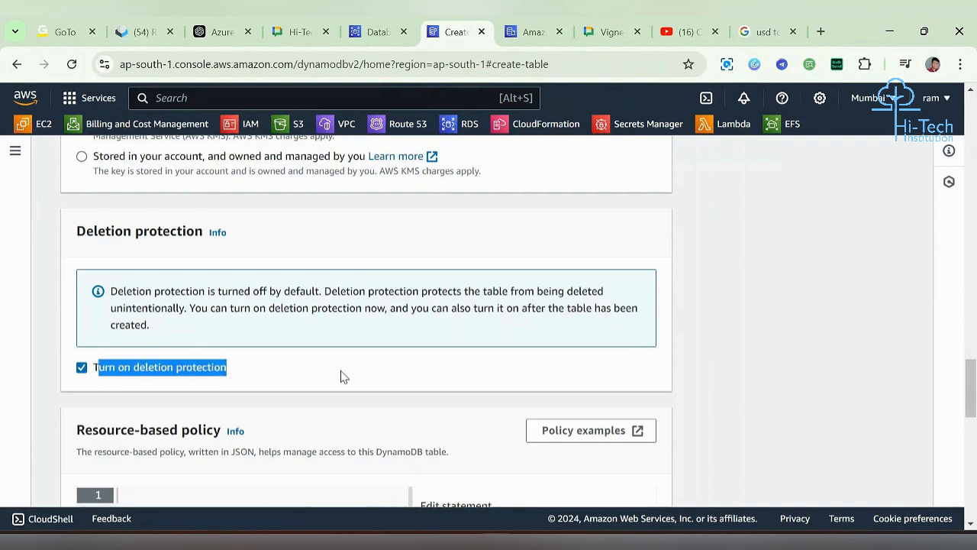
scroll(340, 375, "down", 3)
scroll(138, 318, "up", 2)
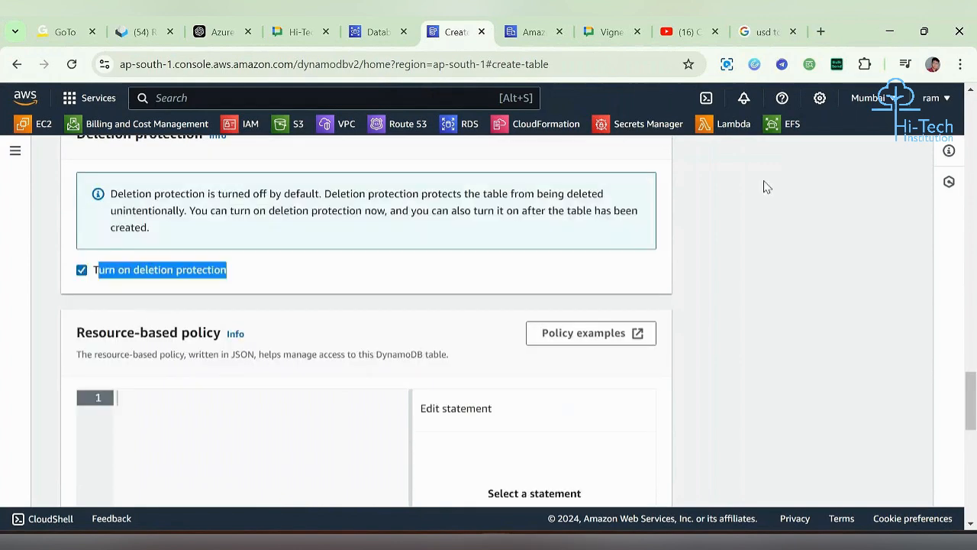
left_click(738, 240)
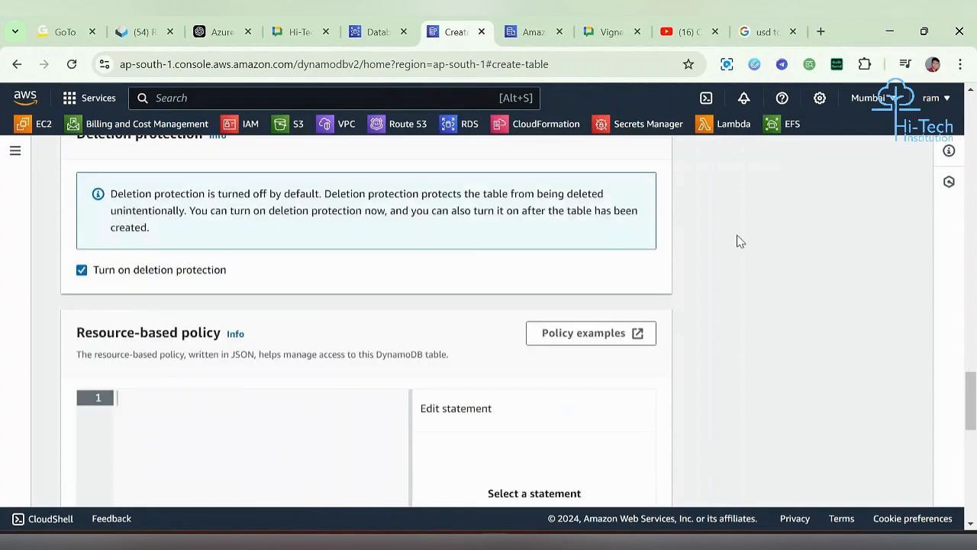
scroll(738, 240, "down", 1)
scroll(214, 280, "up", 1)
scroll(679, 239, "down", 2)
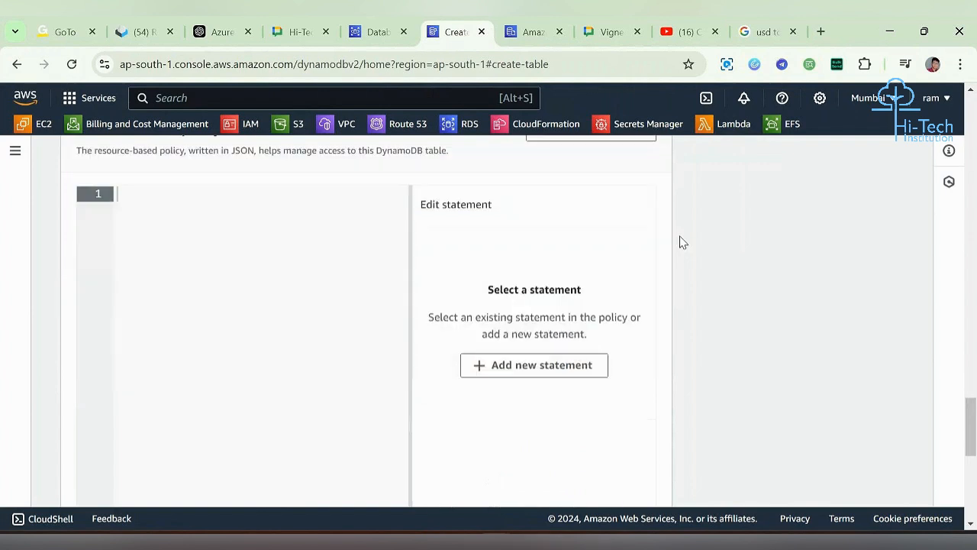
scroll(310, 289, "down", 5)
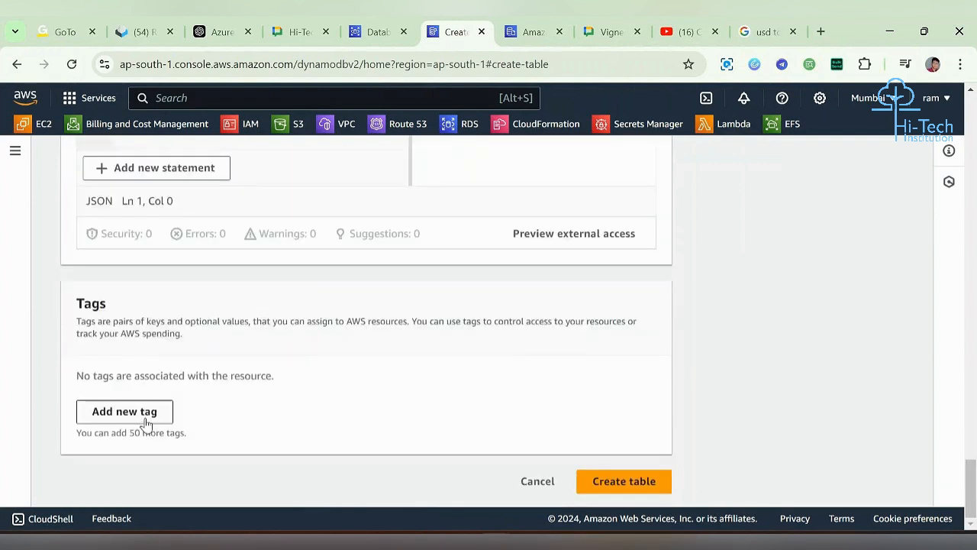
left_click(147, 422)
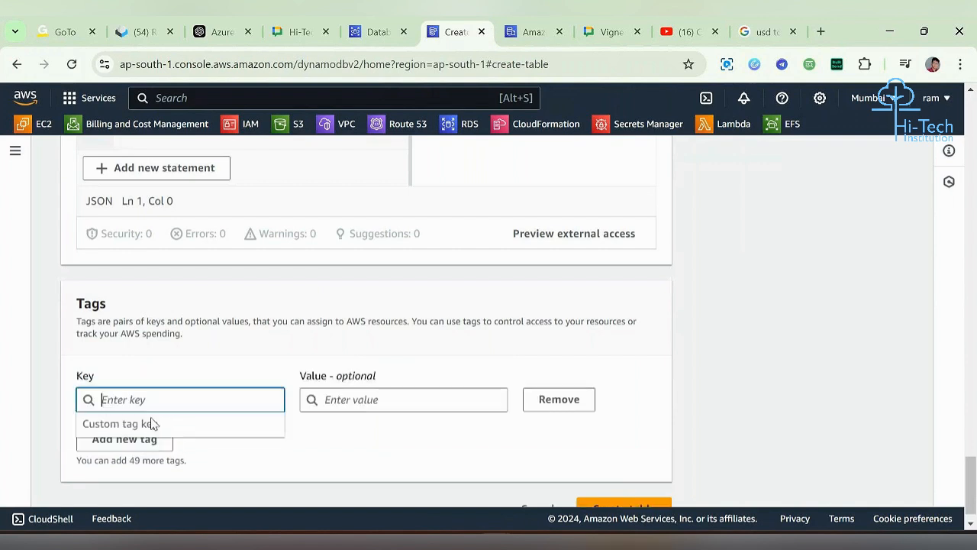
left_click(600, 419)
left_click(583, 407)
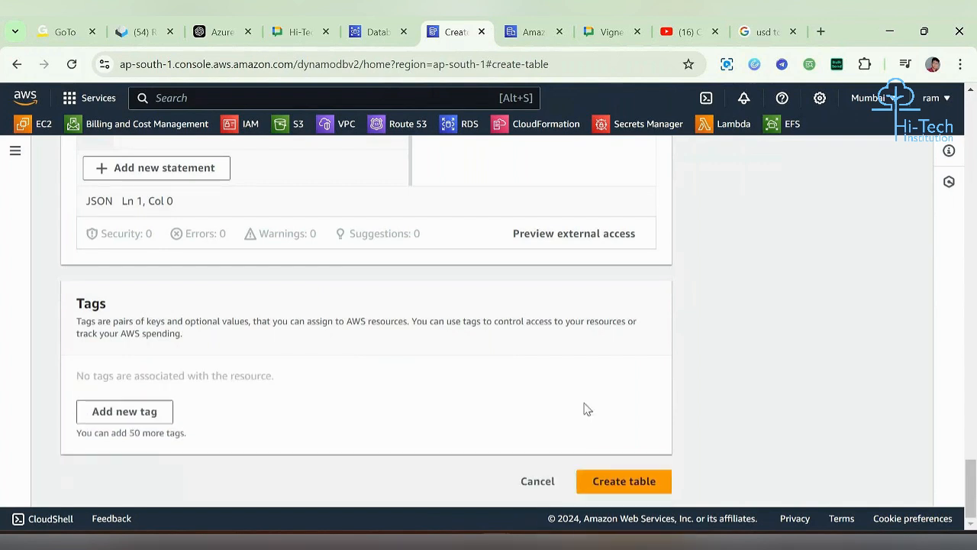
- Create the Student_Info table without tags and copy its name from the tables list
left_click(632, 480)
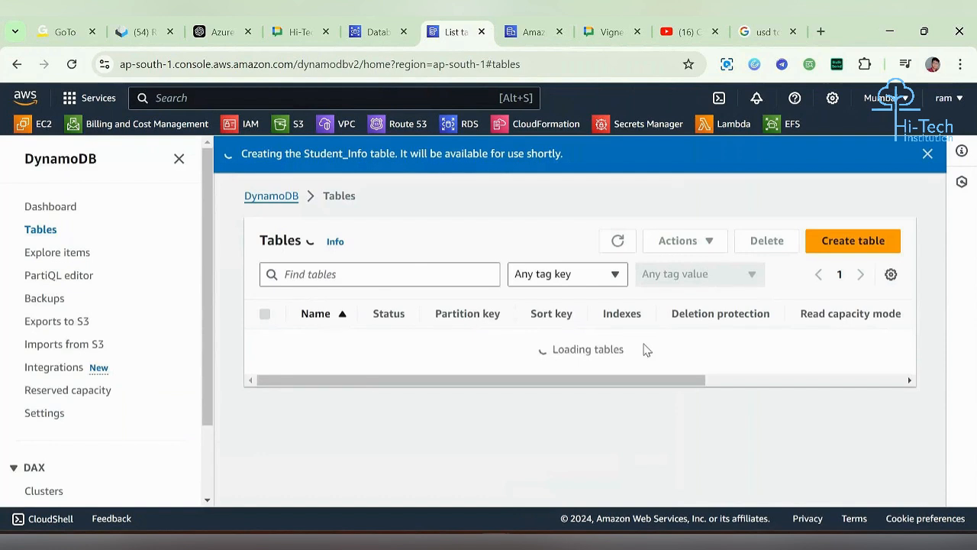
left_click_drag(301, 345, 368, 348)
key("ctrl+c")
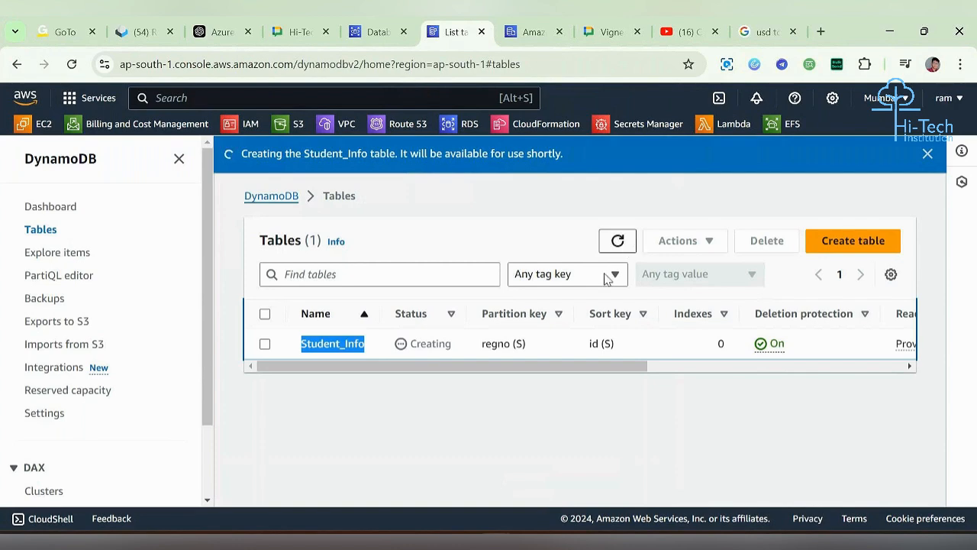
- Start another table and name it Teacher_Info, adapting the copied Student_Info name
left_click(838, 242)
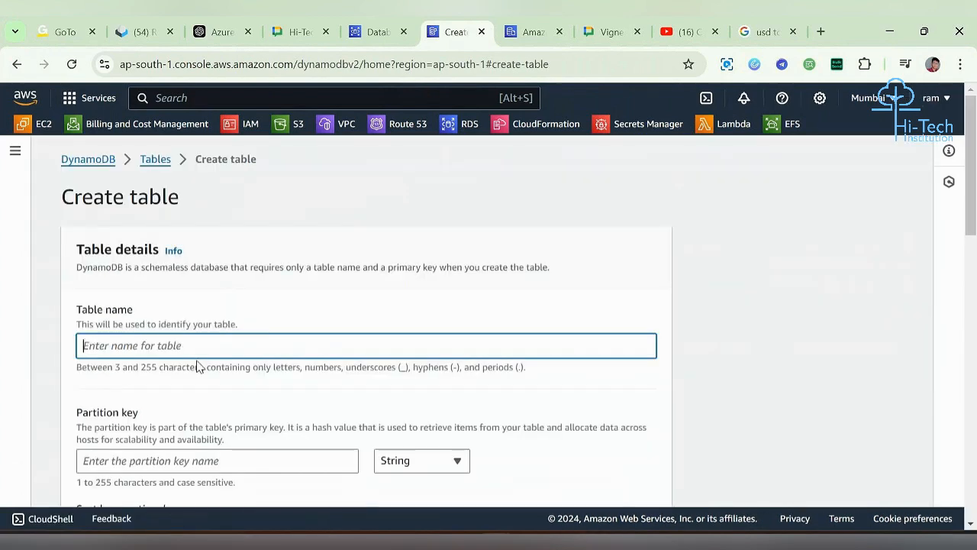
key("ctrl+v")
key("Left")
key("Left")
key("Left")
key("Left")
key("Left")
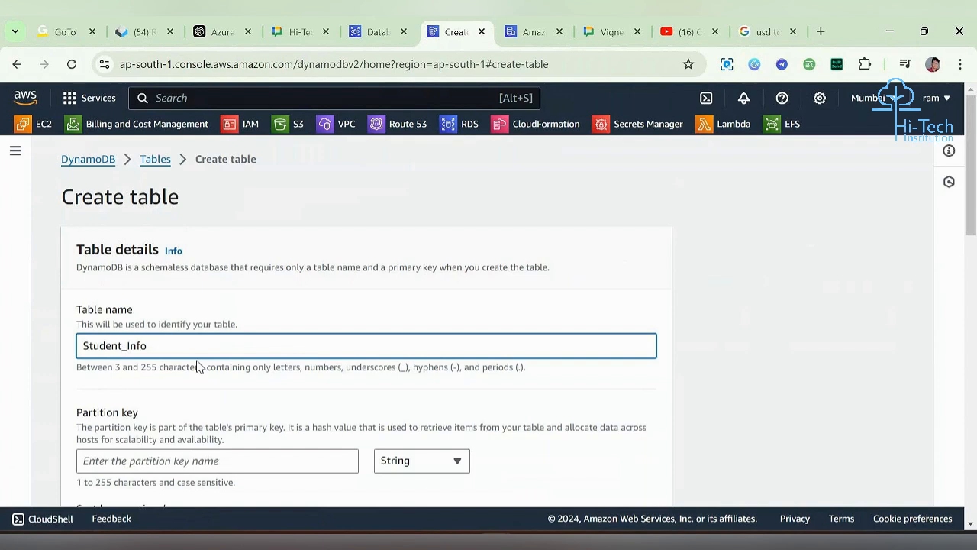
key("BackSpace")
key("BackSpace")
key("BackSpace")
key("BackSpace")
key("BackSpace")
key("BackSpace")
key("BackSpace")
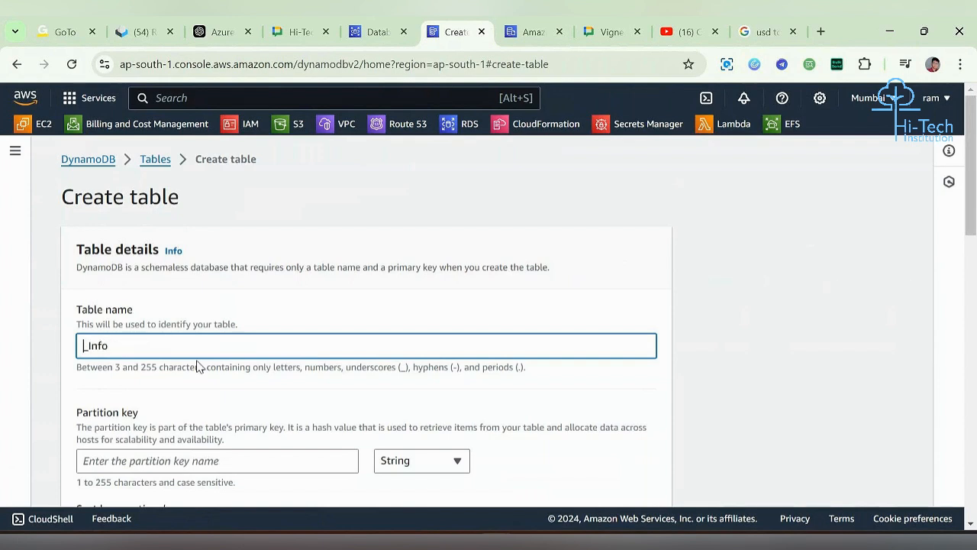
type("TEacher")
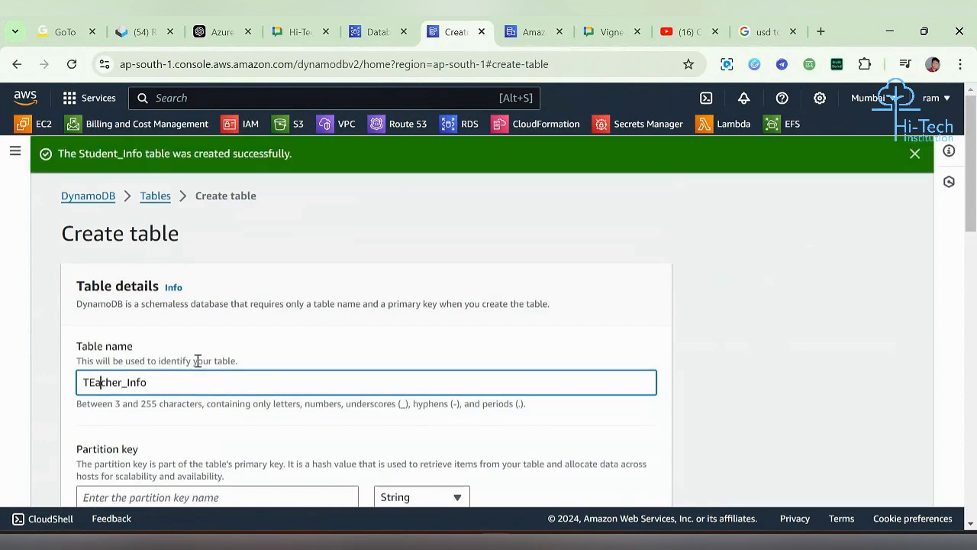
key("Left")
key("Left")
key("Left")
key("Left")
key("Left")
key("BackSpace")
type("e")
key("End")
scroll(197, 360, "down", 1)
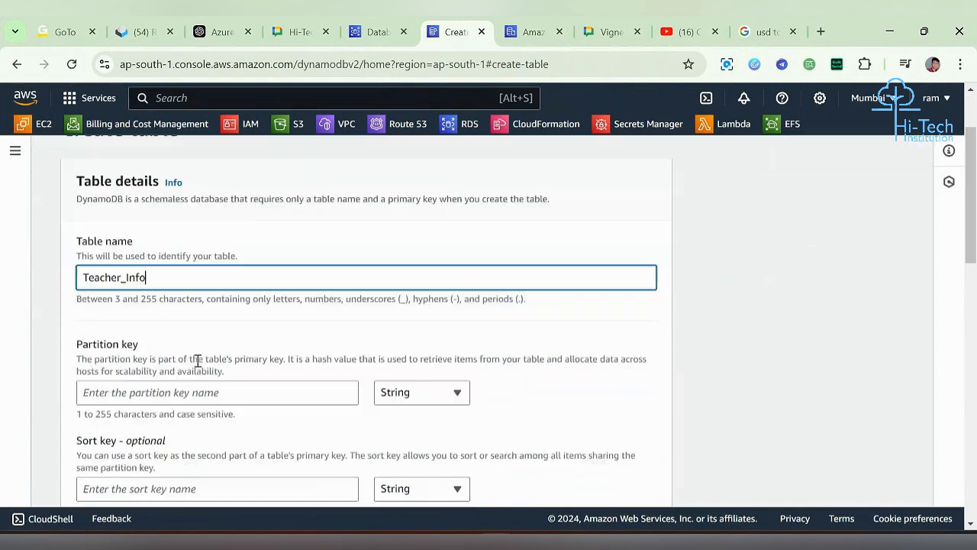
- Set the table's partition key to regno and its sort key to id, both kept as String
left_click(188, 391)
type("re")
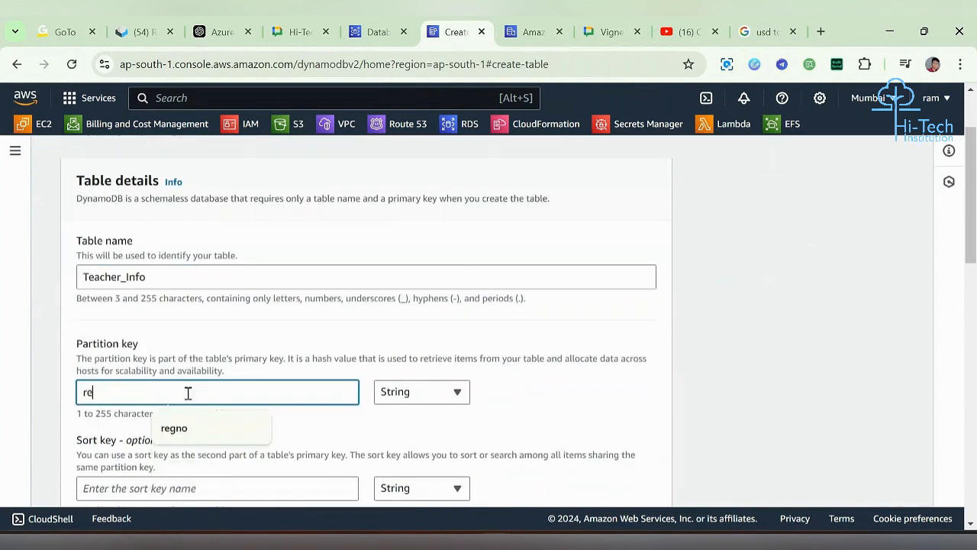
type("gno")
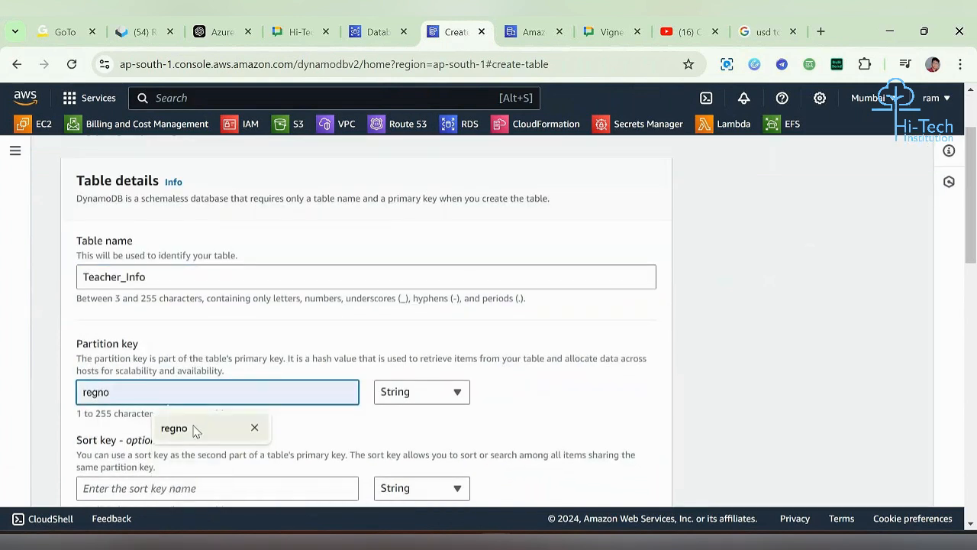
left_click(194, 432)
left_click(192, 489)
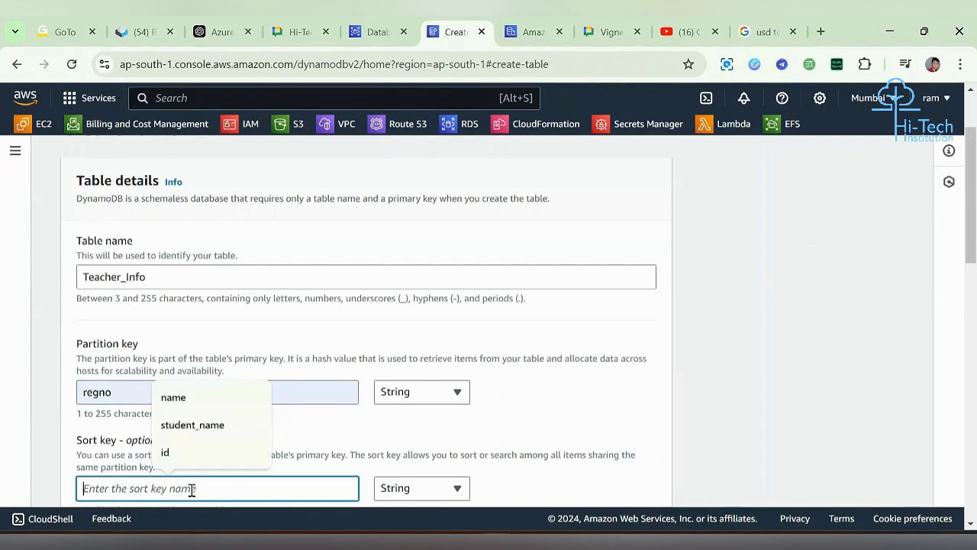
type("id")
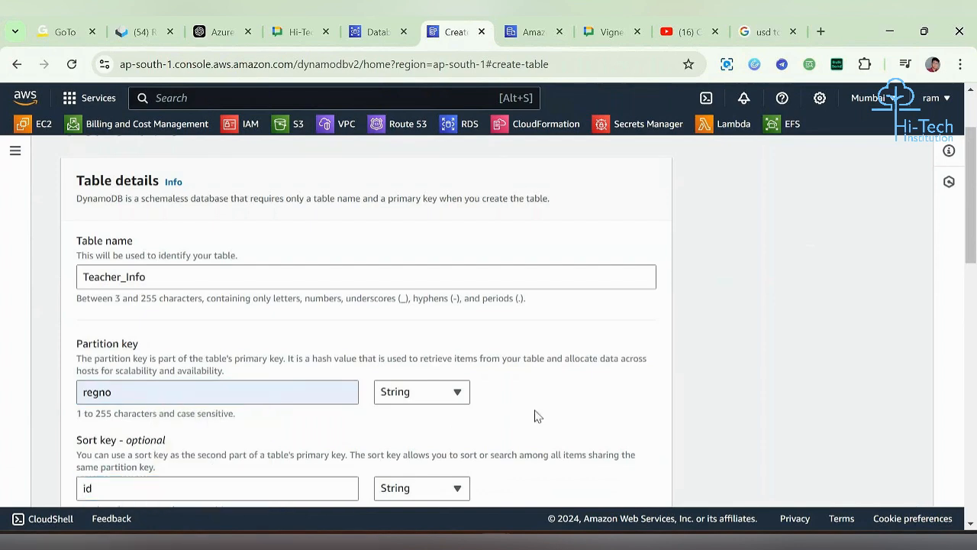
- Review the default table settings, create the Teacher_Info table with them, and copy its name from the tables list
scroll(536, 416, "down", 6)
scroll(536, 416, "up", 1)
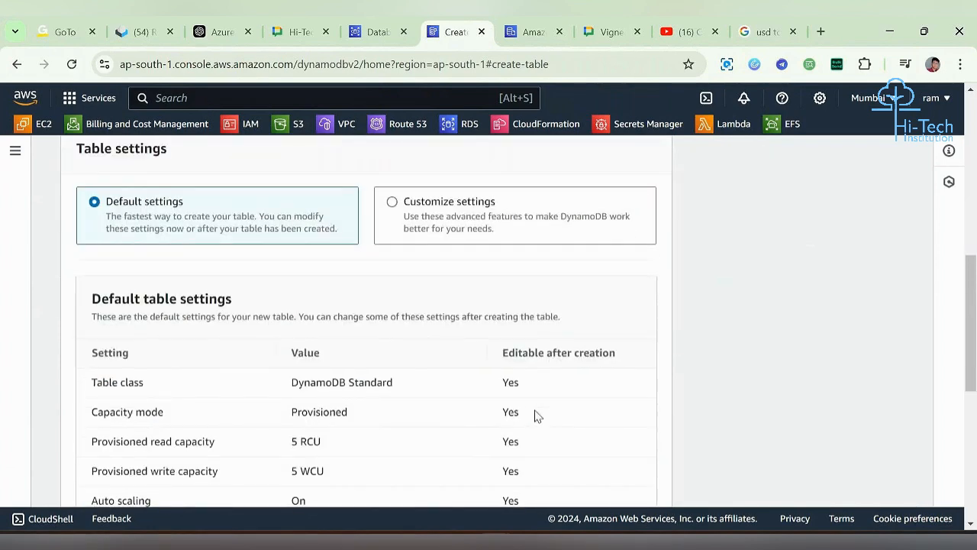
scroll(536, 417, "down", 3)
scroll(536, 416, "up", 2)
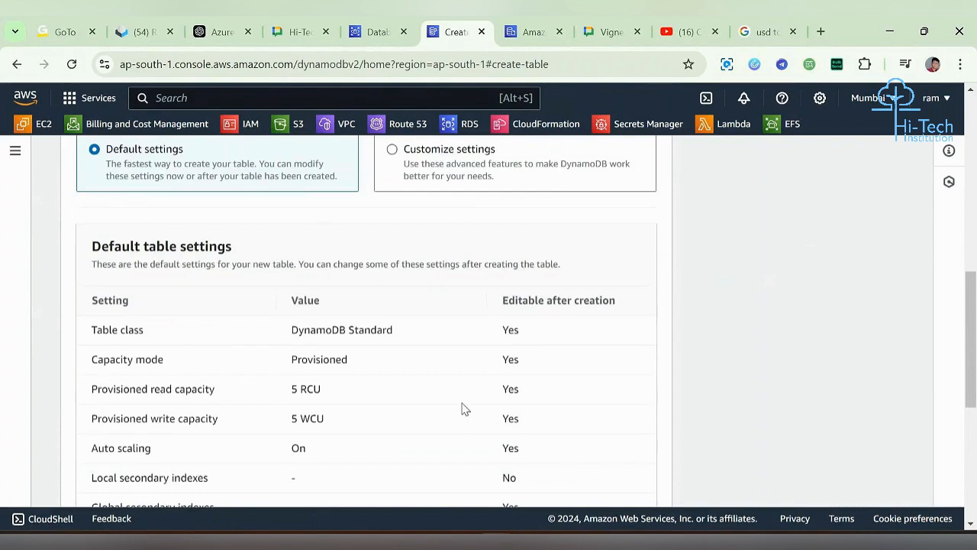
scroll(446, 430, "down", 3)
scroll(356, 247, "up", 3)
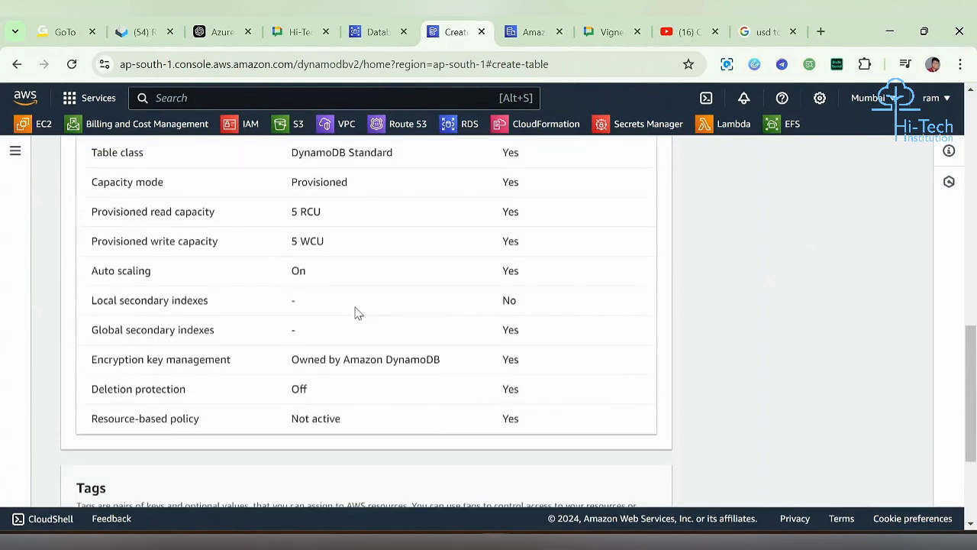
scroll(419, 252, "down", 5)
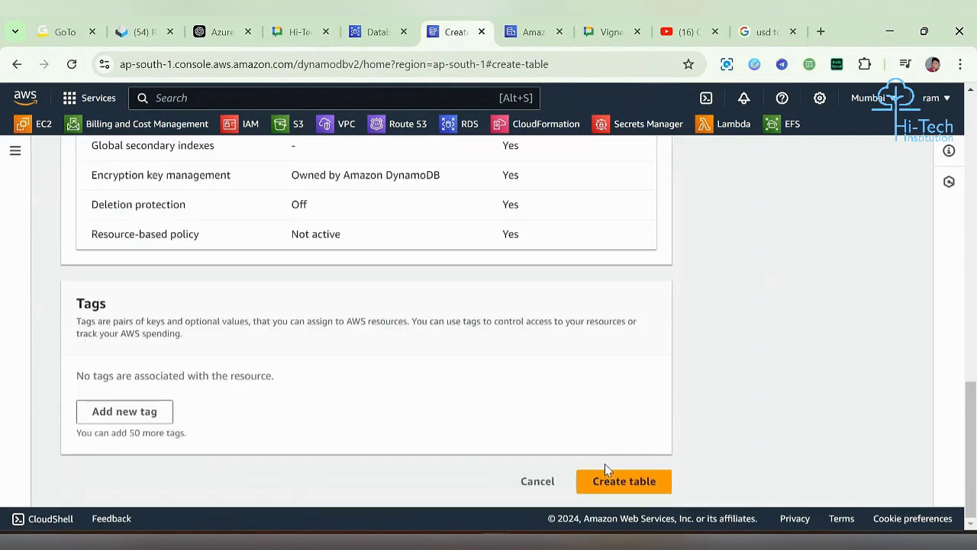
left_click(621, 486)
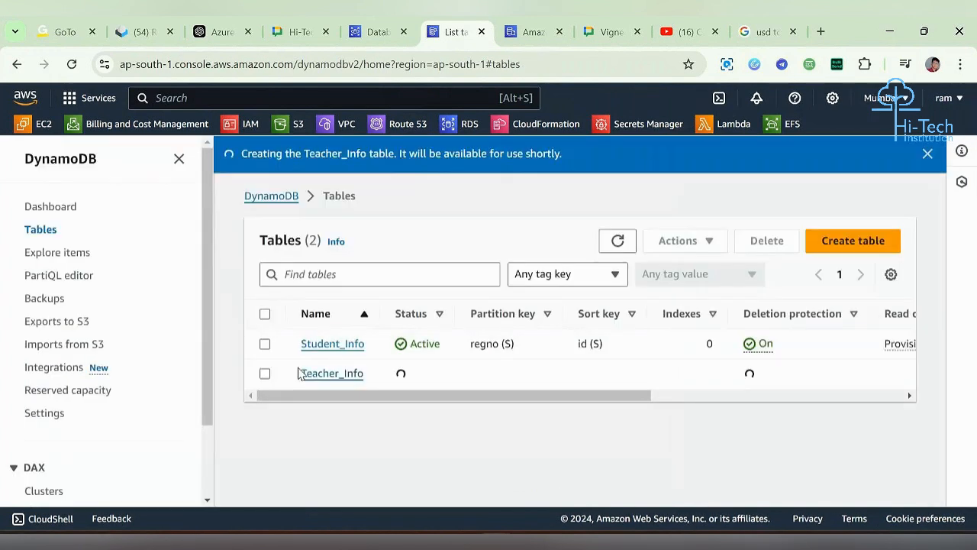
left_click_drag(299, 374, 370, 382)
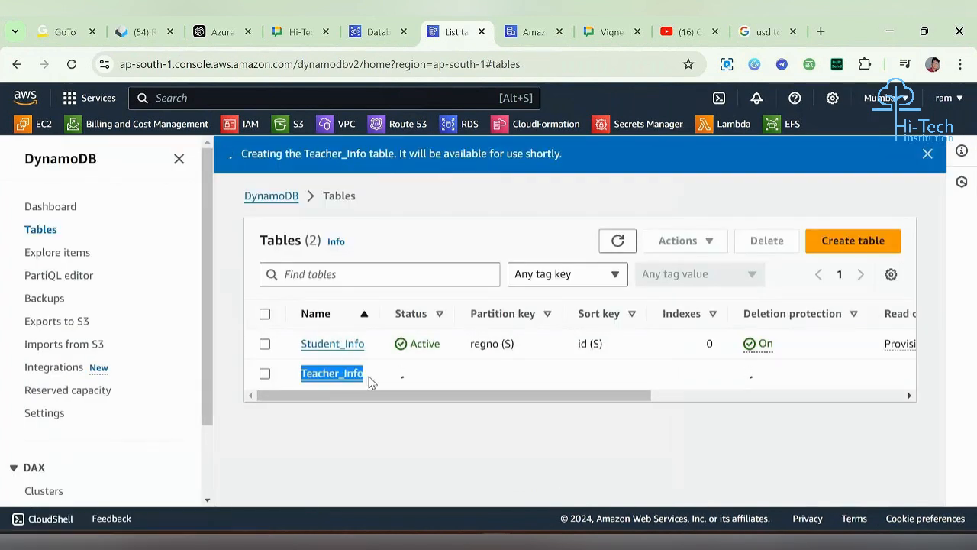
key("ctrl+c")
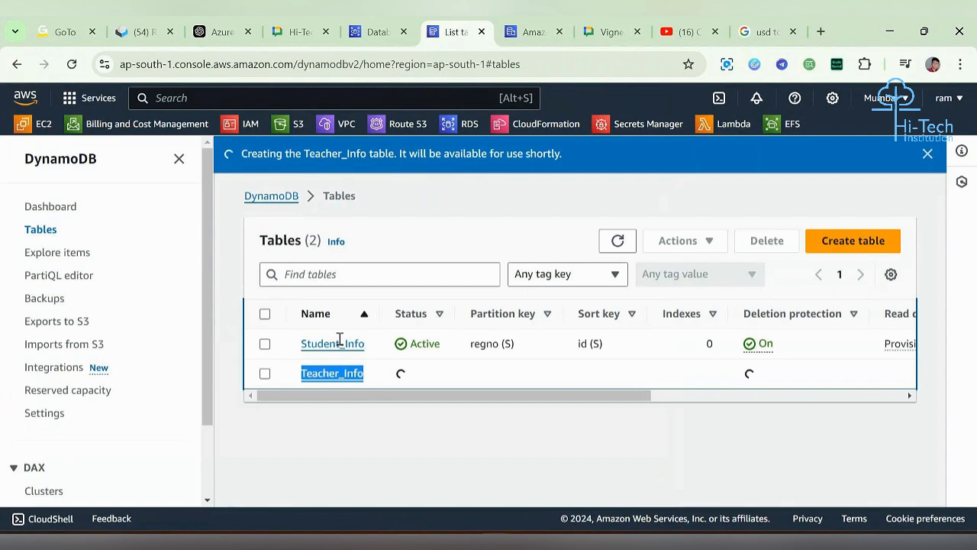
- Open the Student_Info table and start creating a new item in it
left_click(336, 346)
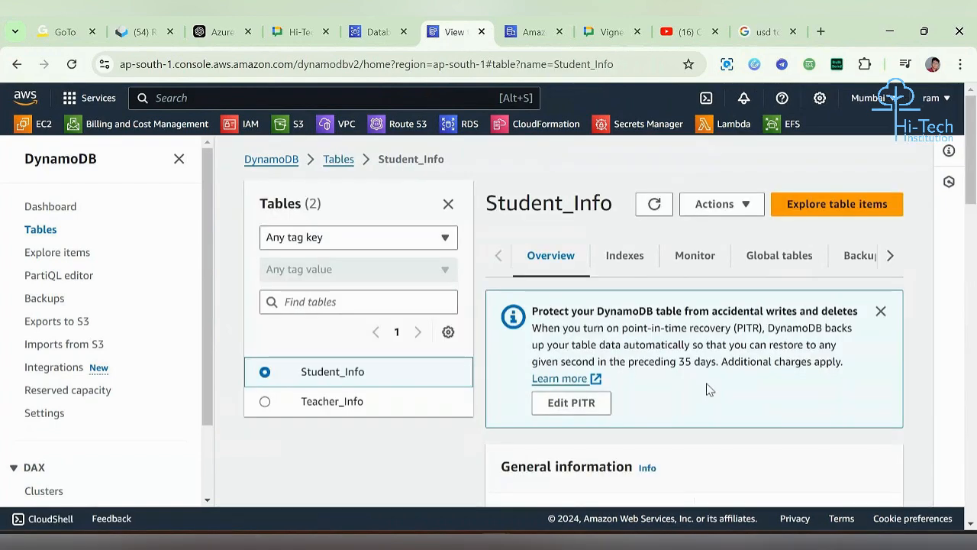
scroll(707, 390, "down", 4)
scroll(711, 392, "up", 1)
scroll(718, 242, "up", 2)
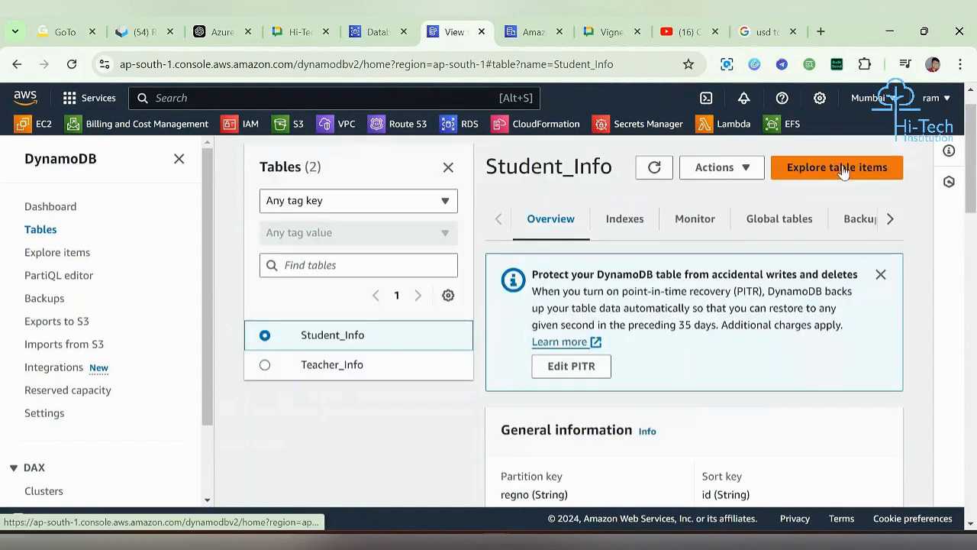
scroll(840, 174, "up", 1)
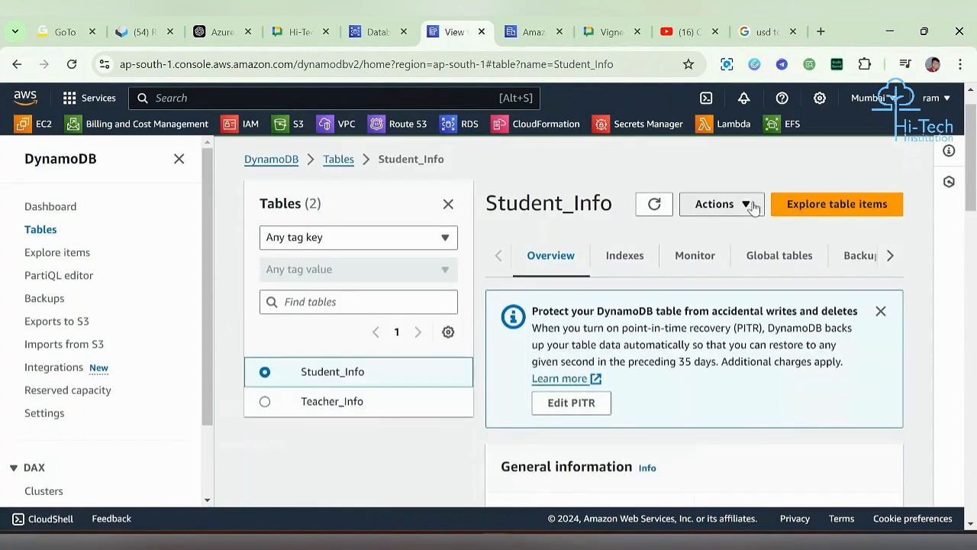
left_click(754, 205)
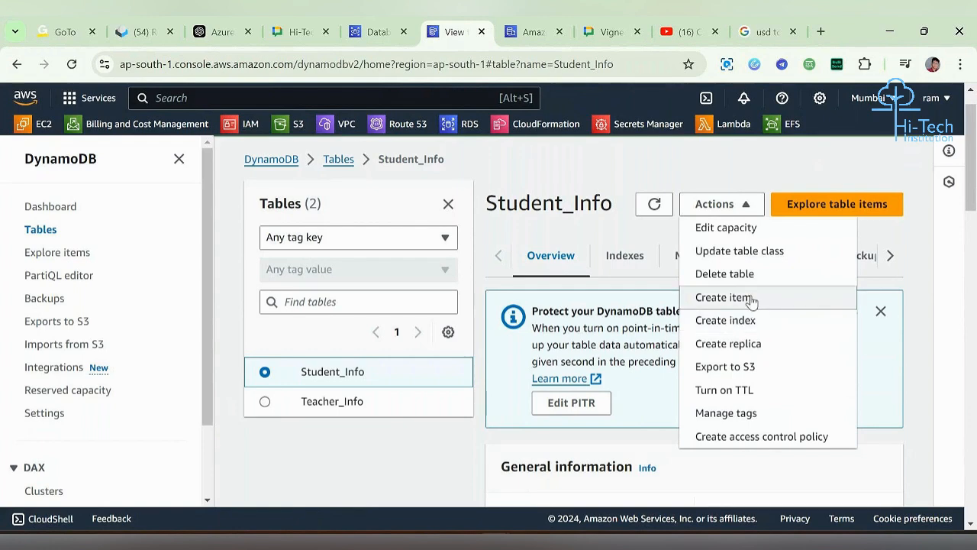
left_click(724, 297)
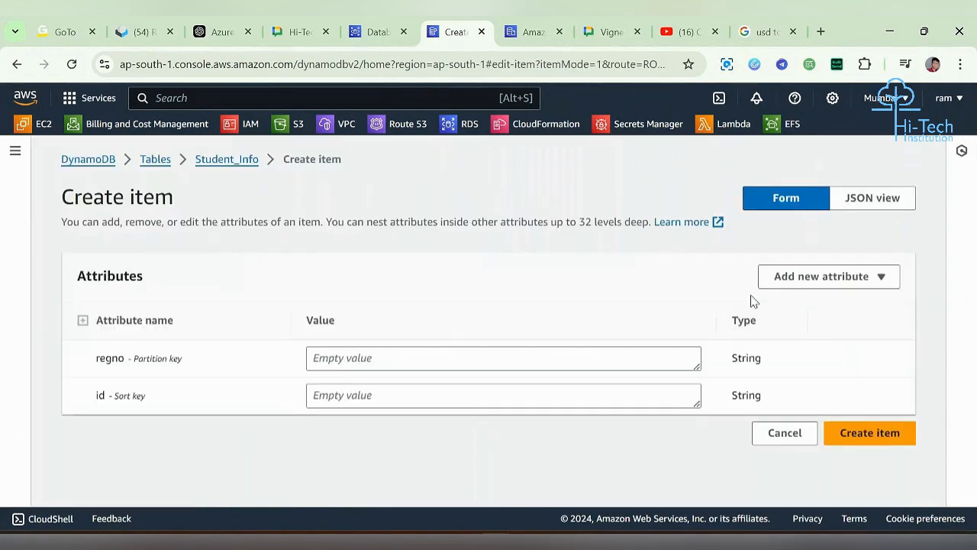
- Set the new item's regno partition key to 1000 and its id sort key to 1
left_click(377, 357)
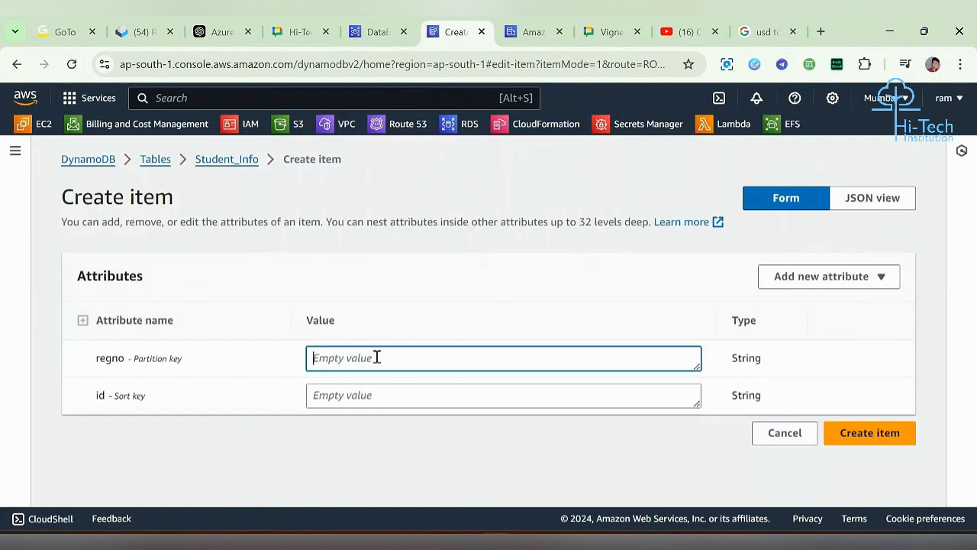
type("1000")
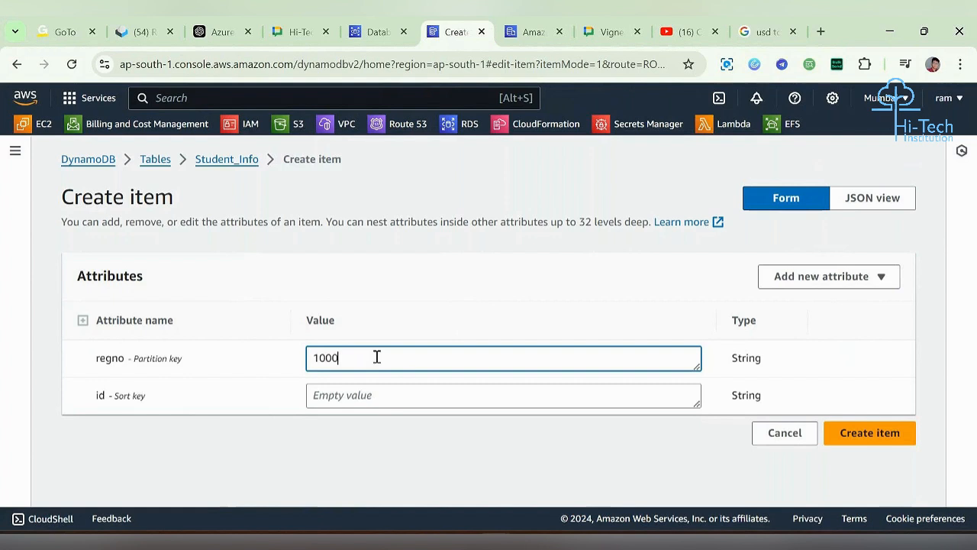
left_click(368, 393)
type("1")
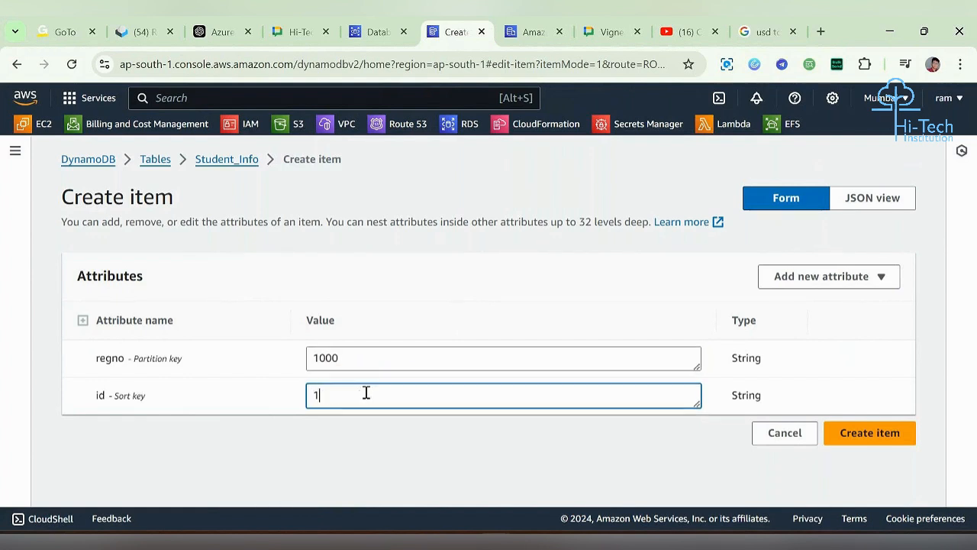
- Add a String attribute called name to the item and enter the student's first name as its value
left_click(857, 279)
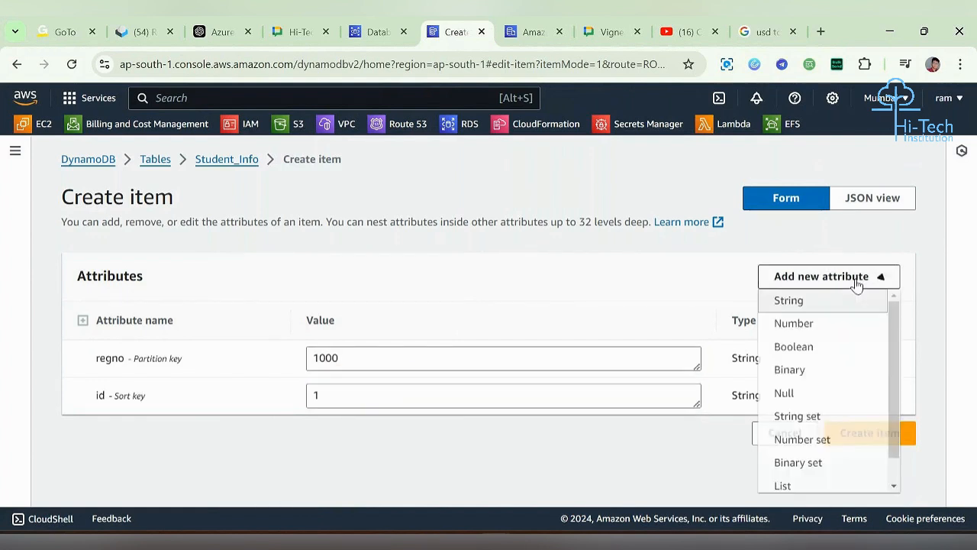
left_click(819, 307)
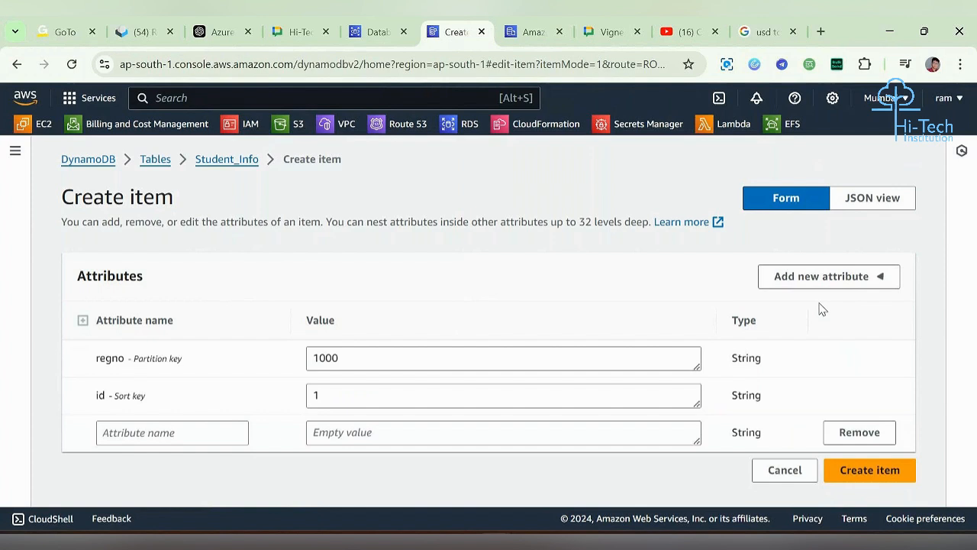
left_click(189, 430)
type("name")
left_click(397, 435)
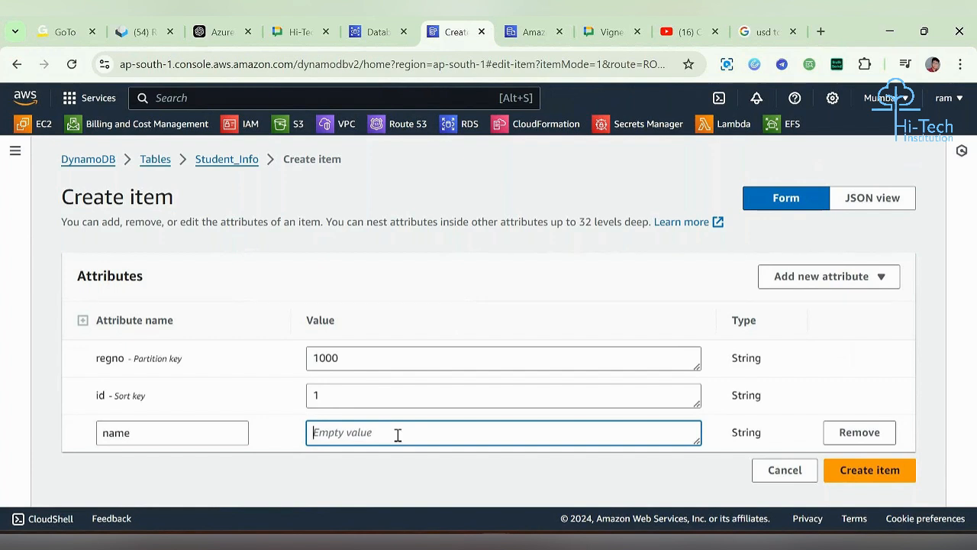
type("vijay")
- Add a String attribute called age to the item with the value 24
left_click(878, 277)
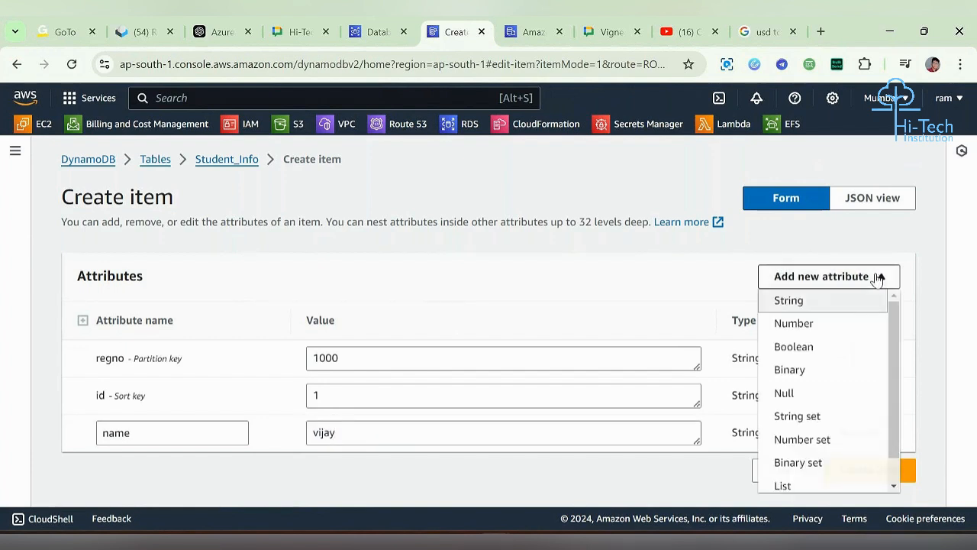
left_click(836, 301)
scroll(227, 455, "down", 1)
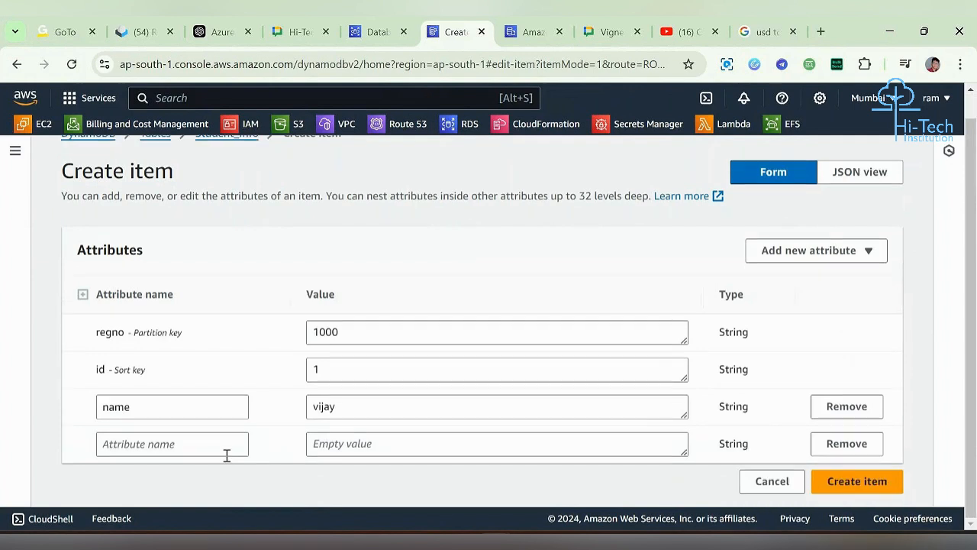
left_click(187, 449)
type("age")
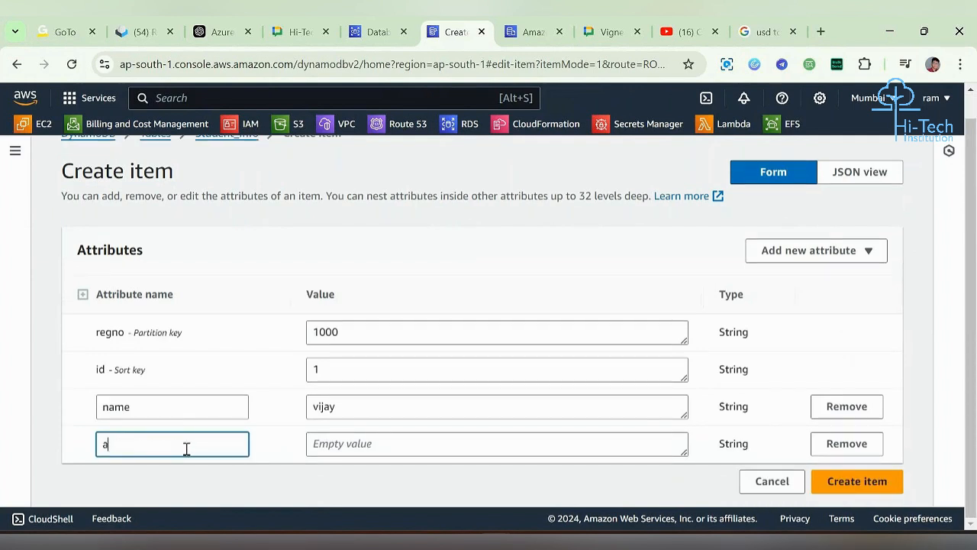
left_click(337, 446)
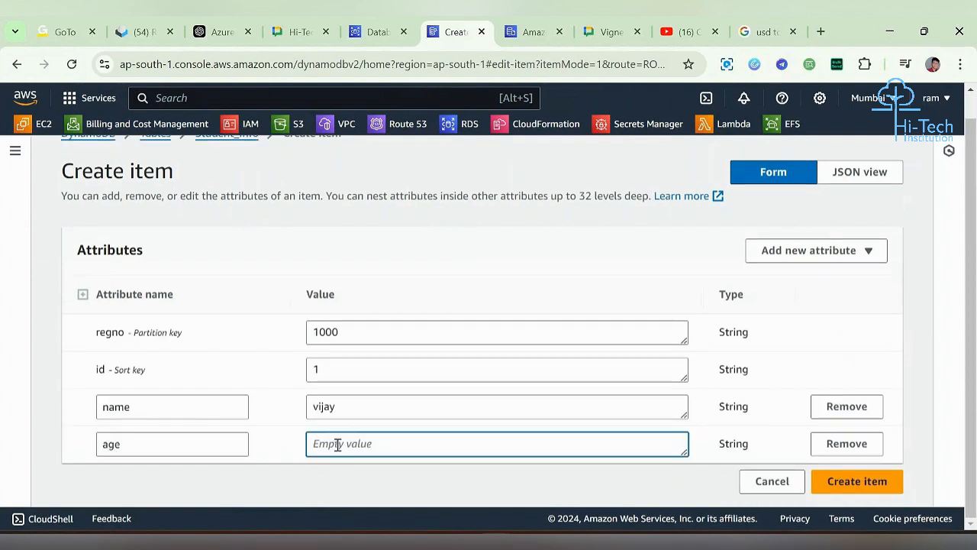
type("24")
left_click(632, 309)
- Add a String attribute called phone to the item and enter the student's phone number as its value
left_click(802, 251)
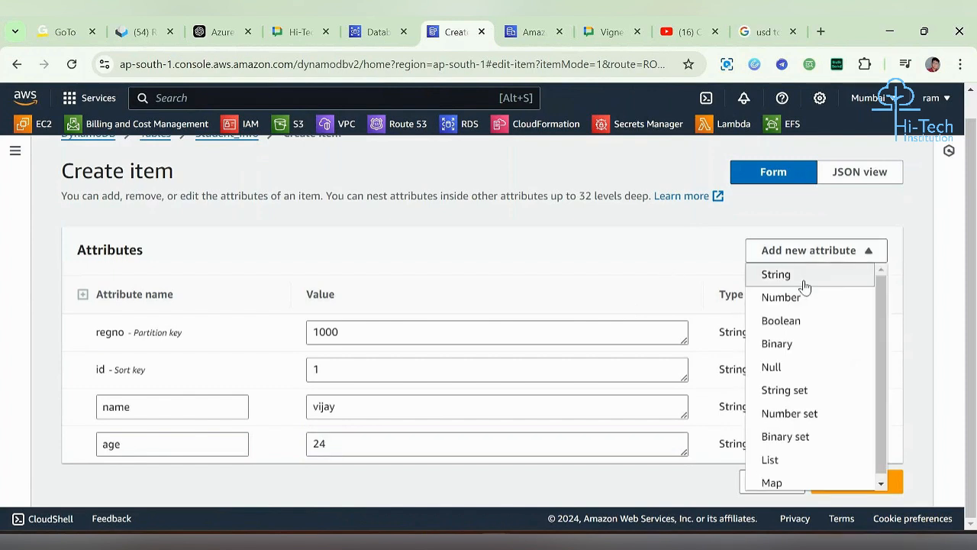
left_click(776, 275)
scroll(451, 473, "down", 1)
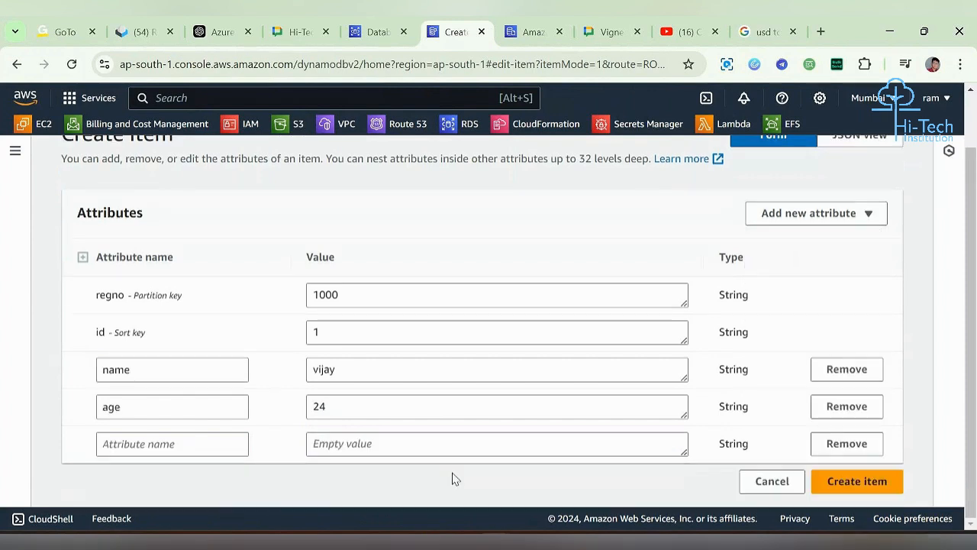
left_click(840, 213)
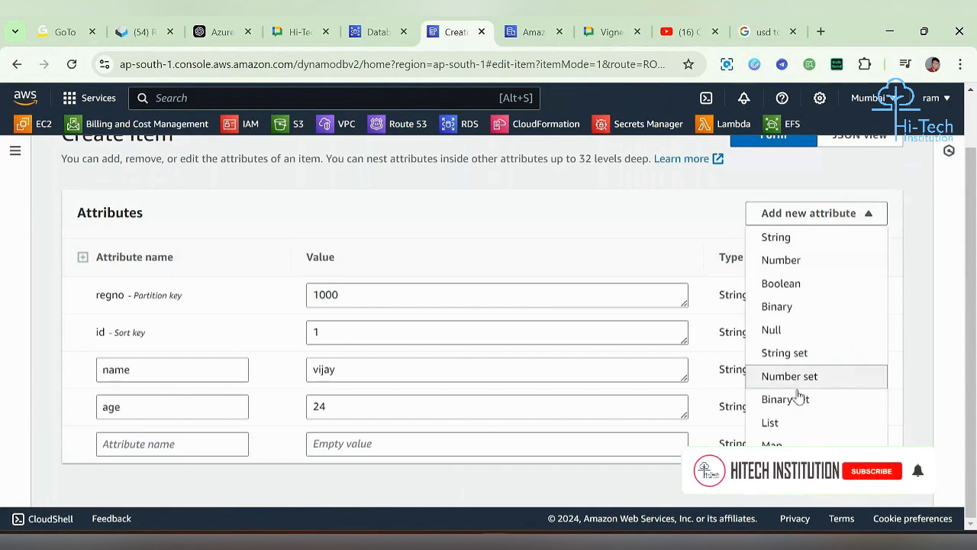
left_click(525, 213)
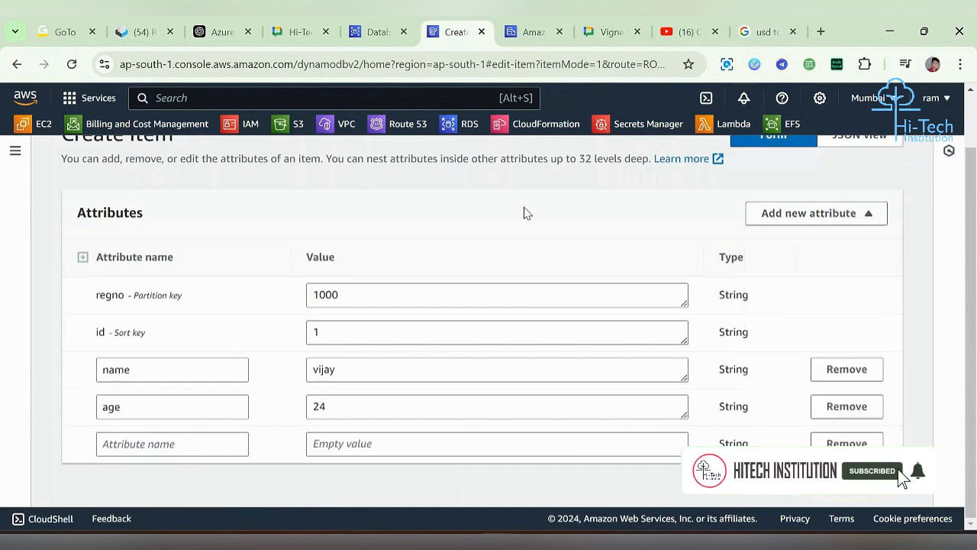
left_click(167, 445)
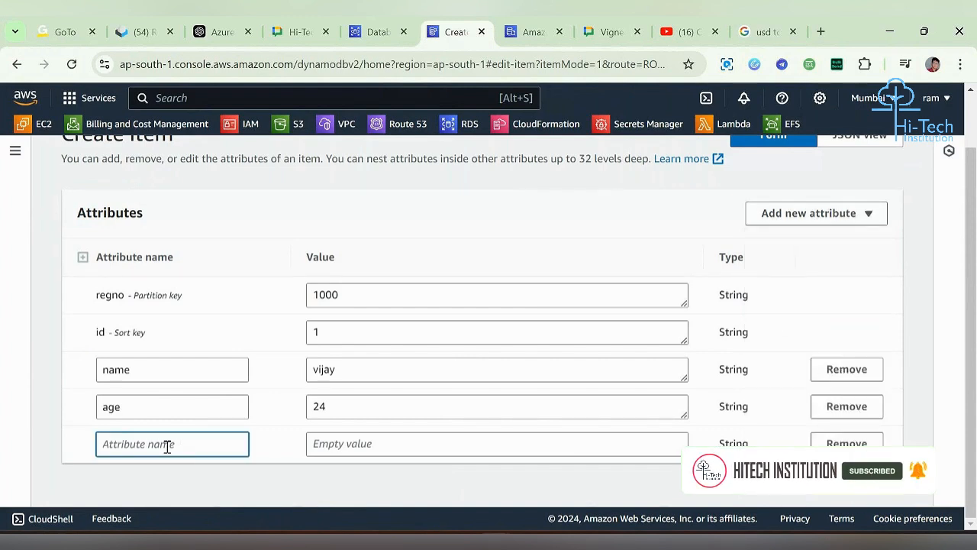
type("phone")
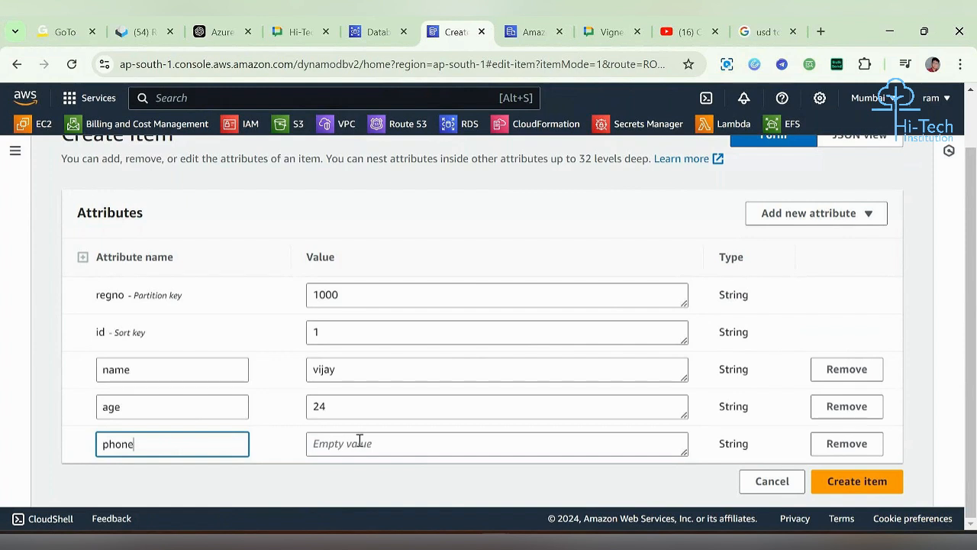
left_click(359, 441)
type("34543")
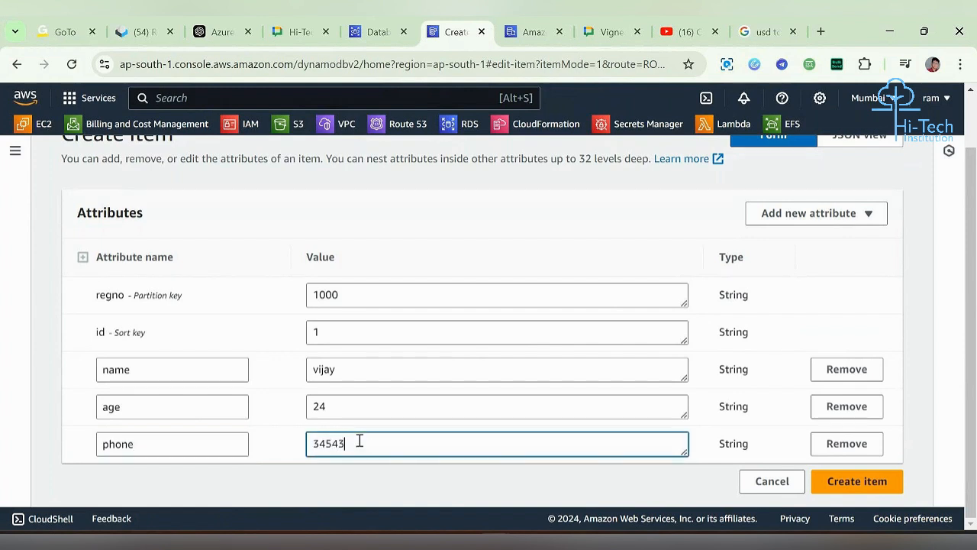
type("45")
- Check the entered id, name, age and phone values, and create the item in Student_Info
double_click(335, 444)
left_click(286, 431)
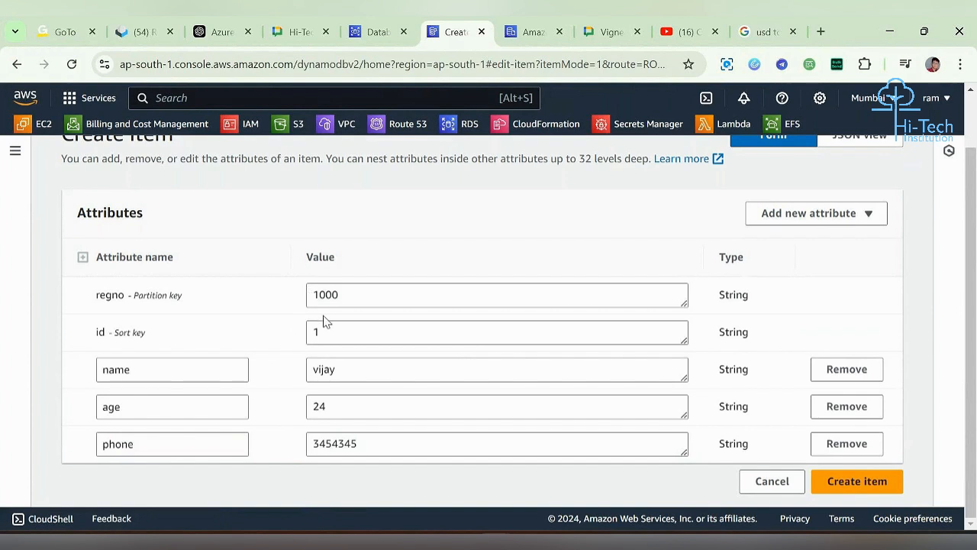
left_click(343, 373)
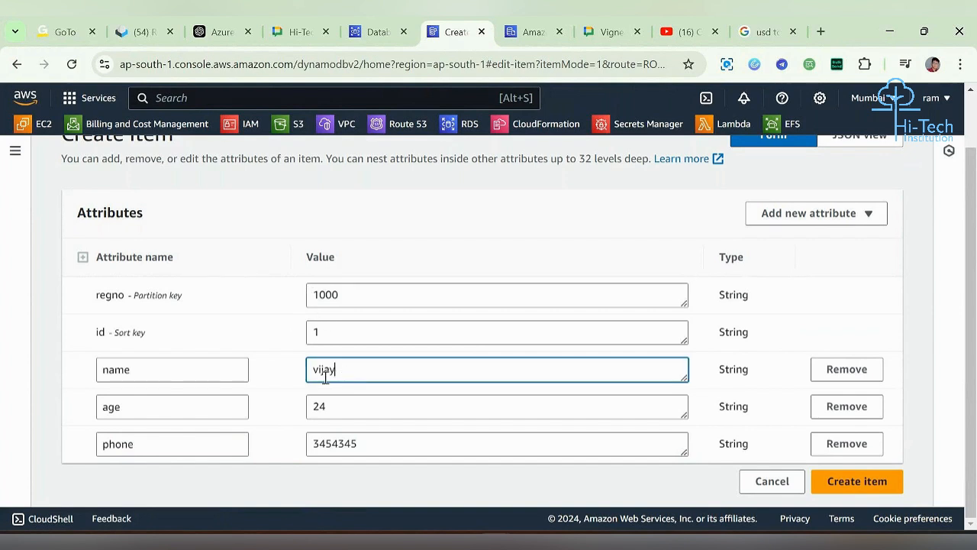
double_click(325, 373)
left_click(347, 329)
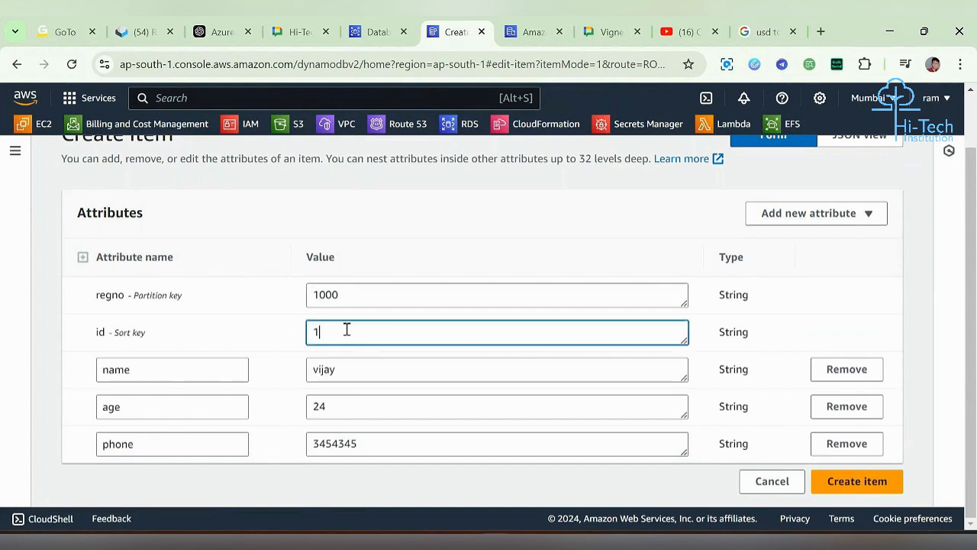
double_click(347, 330)
left_click(345, 407)
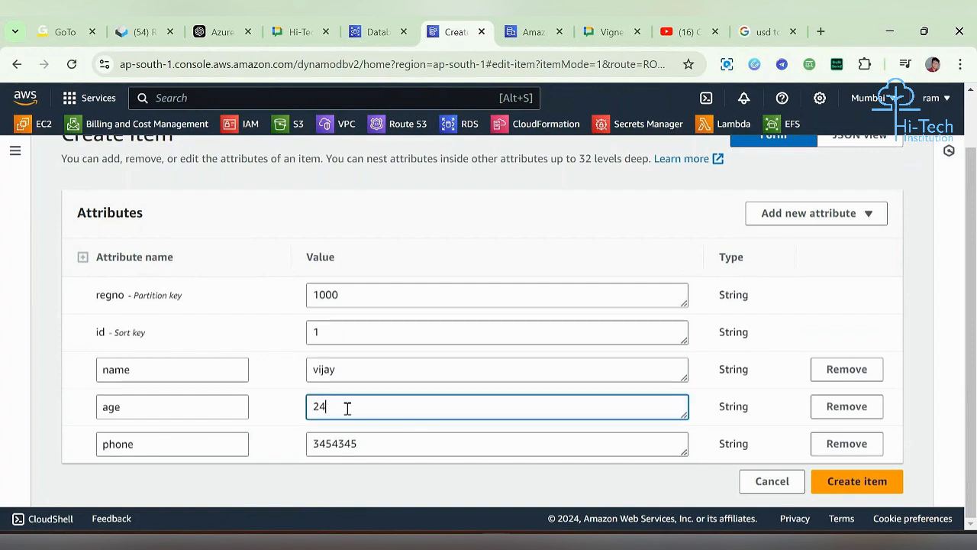
double_click(345, 407)
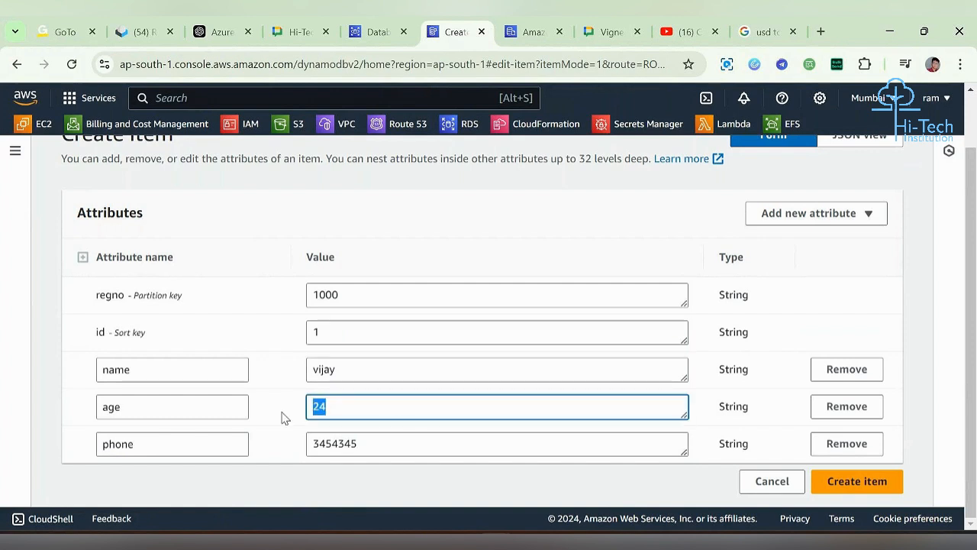
left_click(375, 445)
left_click_drag(375, 446, 284, 453)
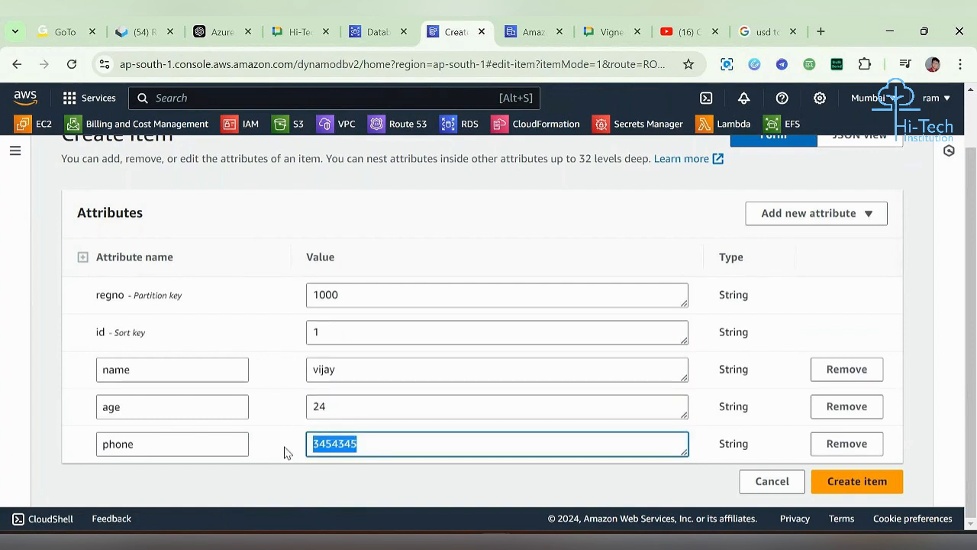
left_click(484, 460)
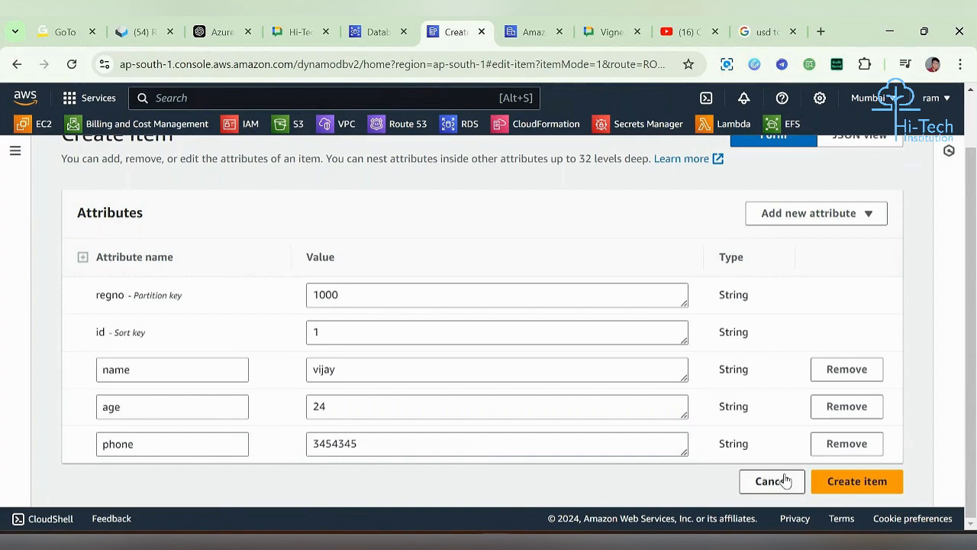
left_click(831, 480)
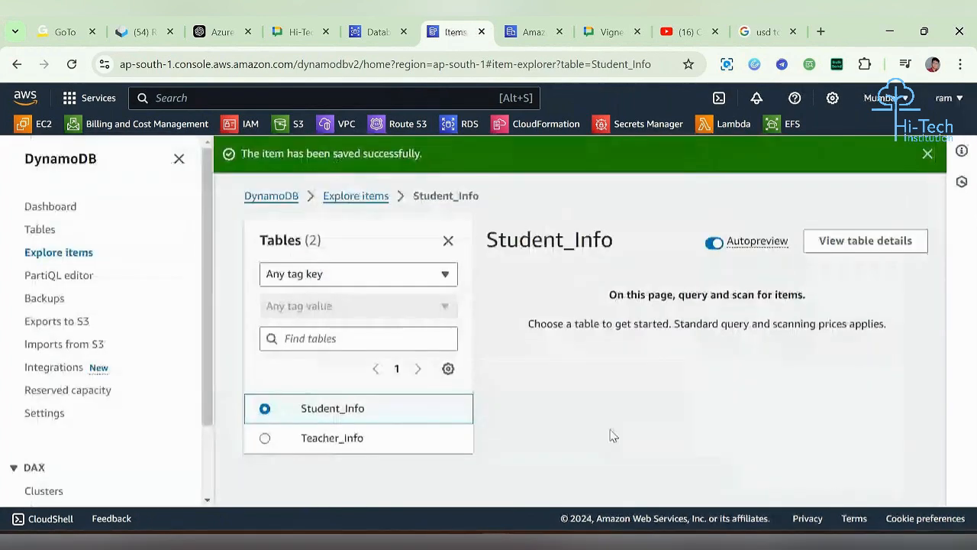
- Look through the Student_Info table details and its item explorer page for the saved item
left_click_drag(608, 295, 879, 255)
left_click(882, 243)
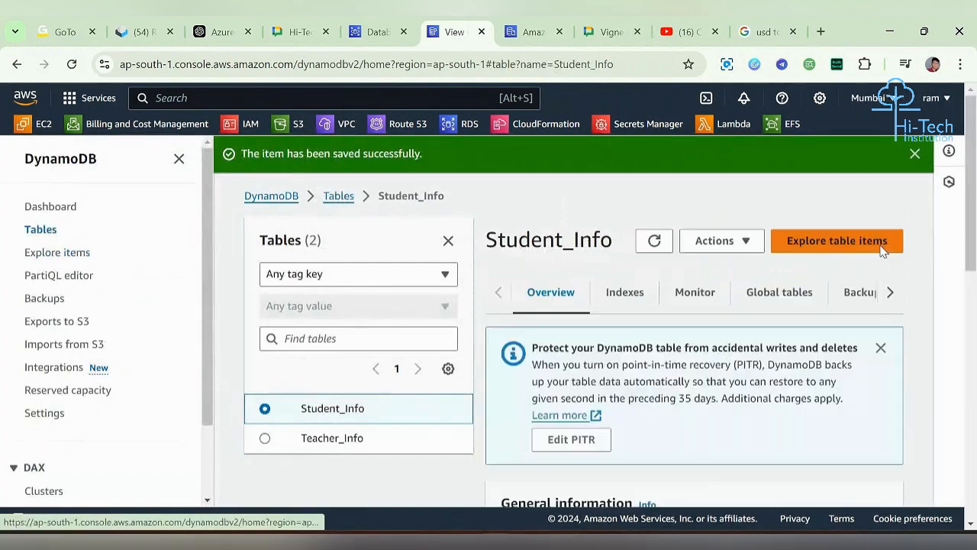
scroll(701, 368, "down", 10)
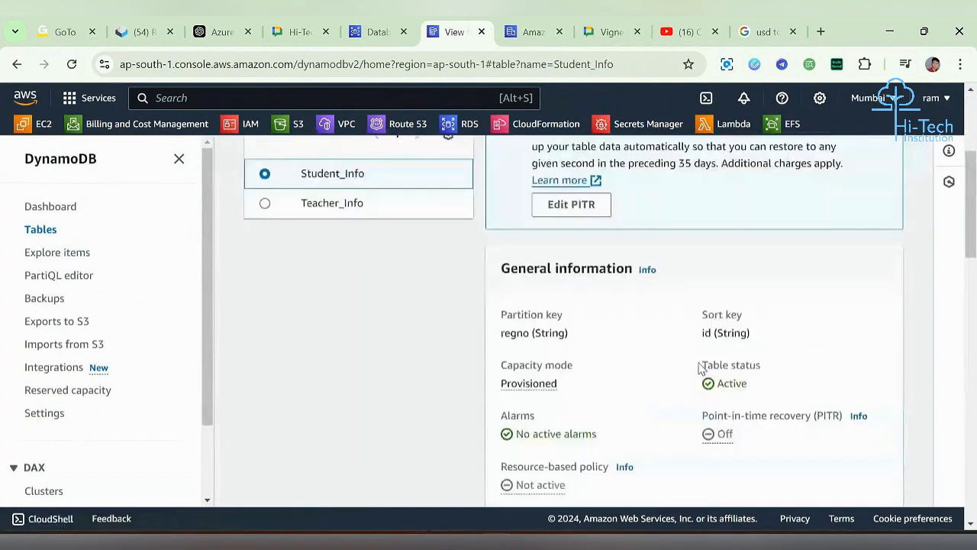
scroll(701, 368, "up", 3)
scroll(698, 366, "up", 7)
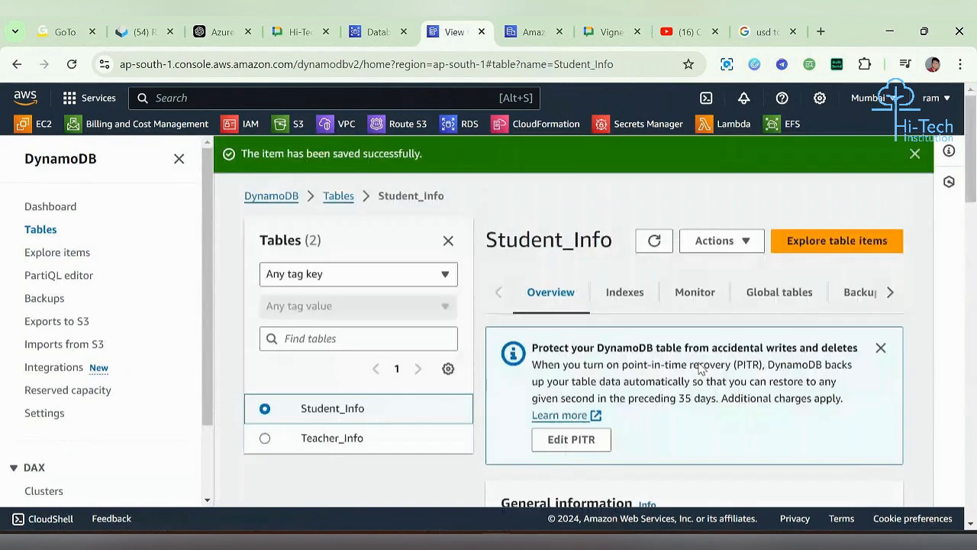
left_click(833, 242)
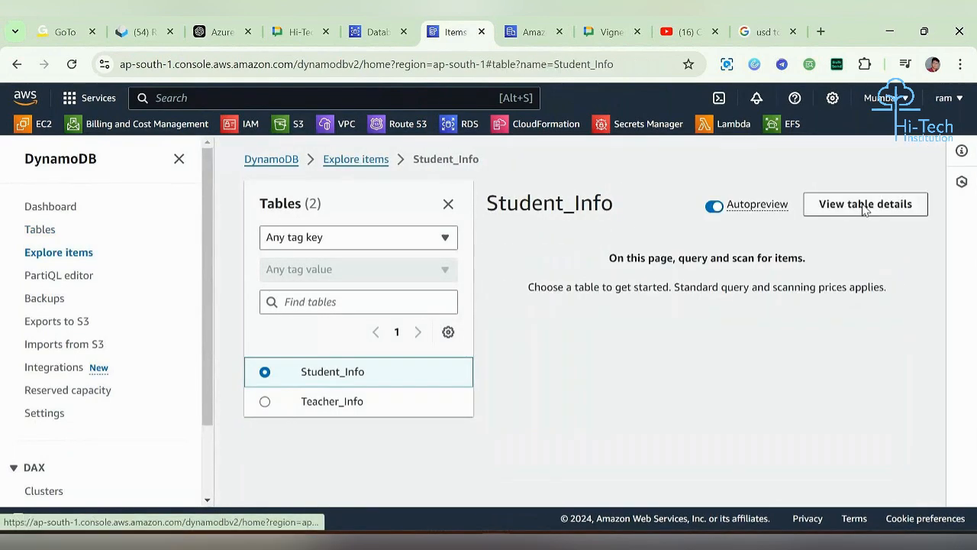
left_click(865, 205)
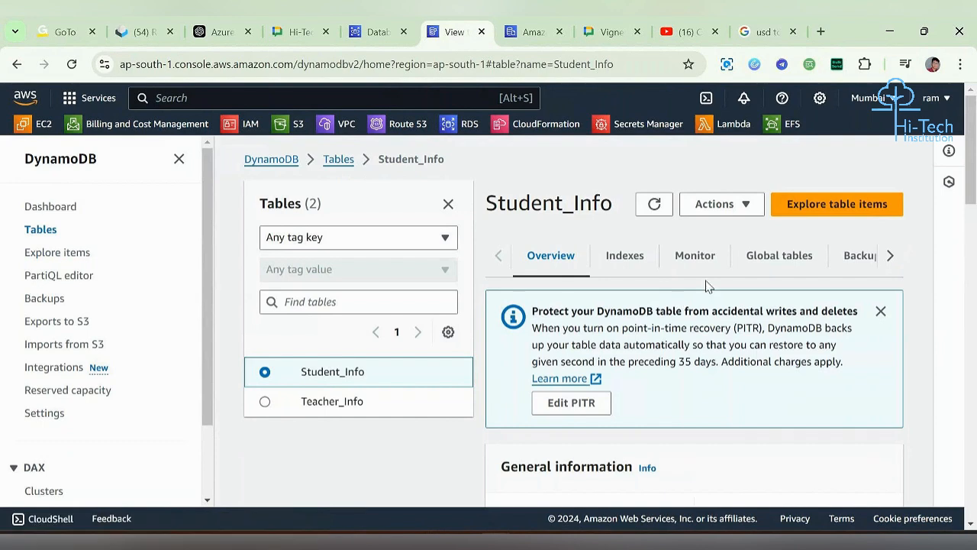
scroll(707, 286, "down", 3)
scroll(687, 274, "up", 3)
- Examine the global secondary indexes of the Student_Info table
left_click(617, 231)
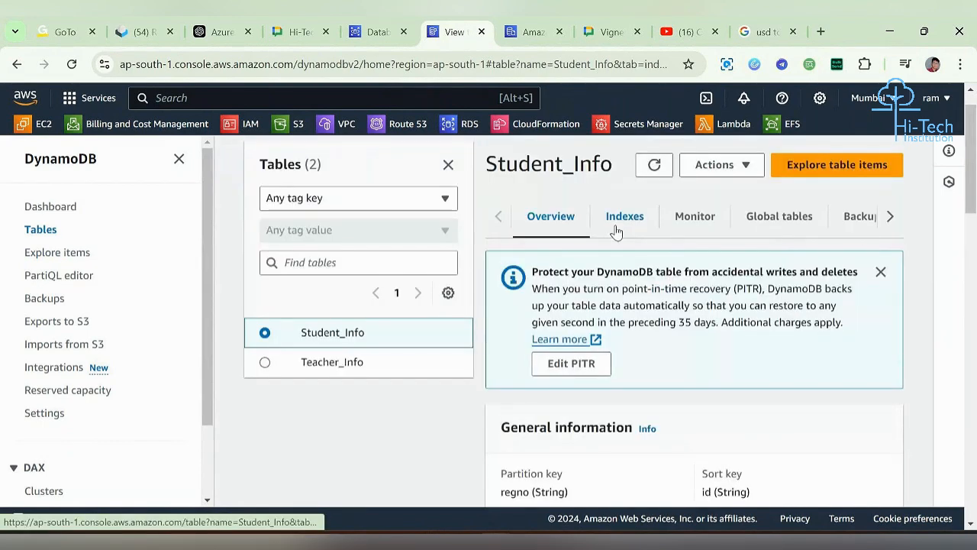
scroll(657, 427, "down", 1)
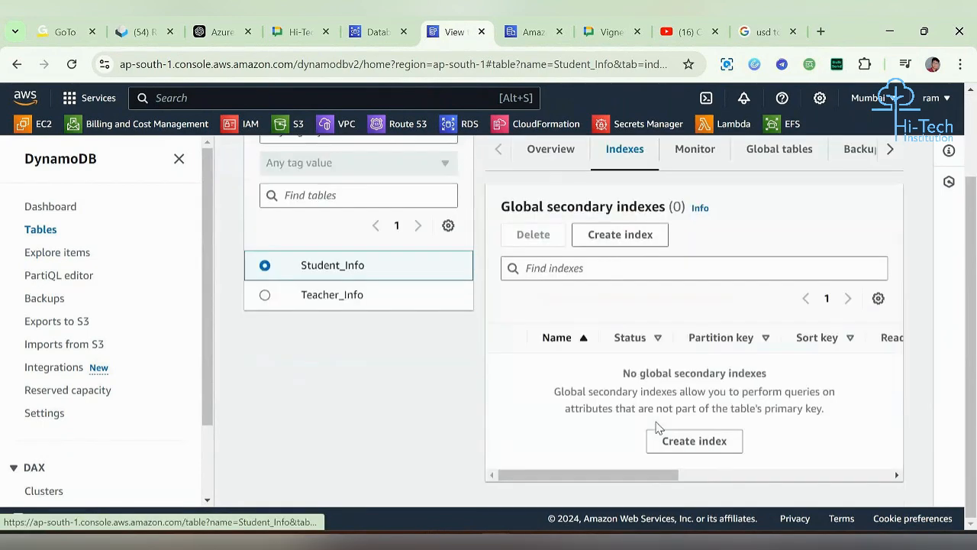
scroll(658, 427, "up", 2)
- Return to the Student_Info overview and start creating another item in the table
left_click(552, 260)
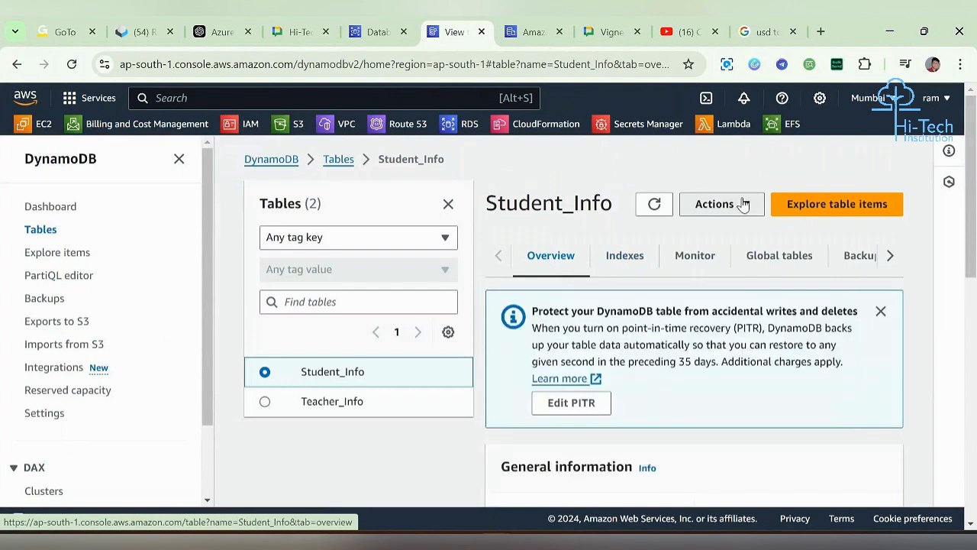
left_click(743, 205)
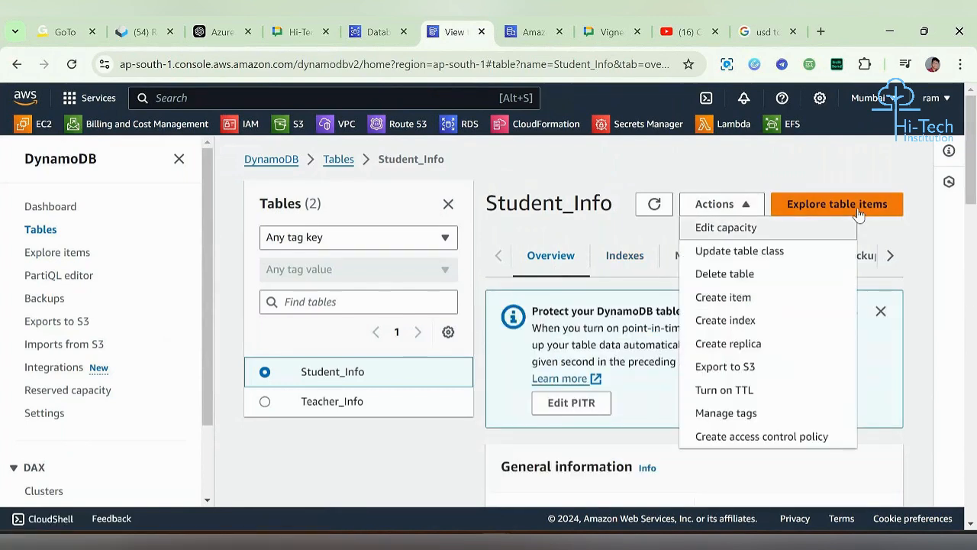
left_click(754, 297)
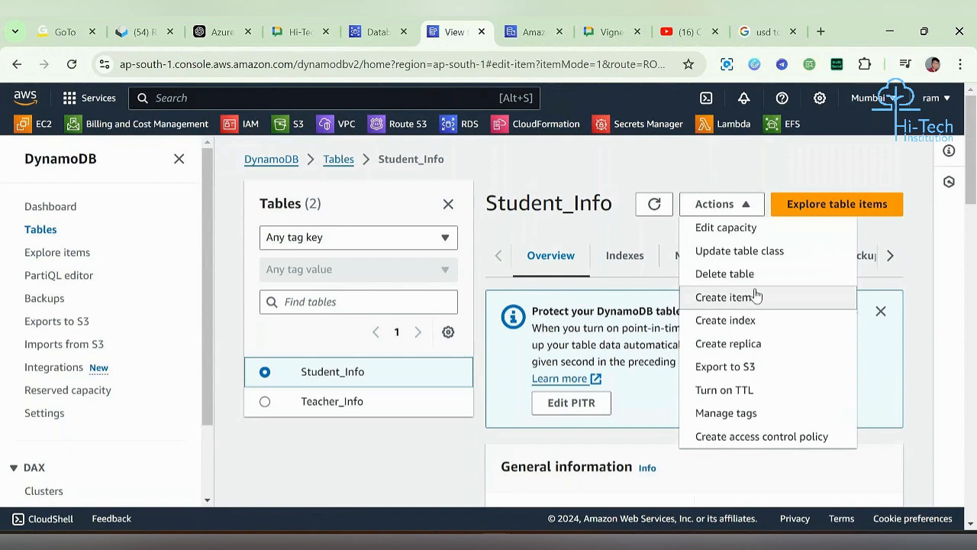
- Enter 1001 as the regno partition key and 2 as the id sort key for the new item
left_click(349, 358)
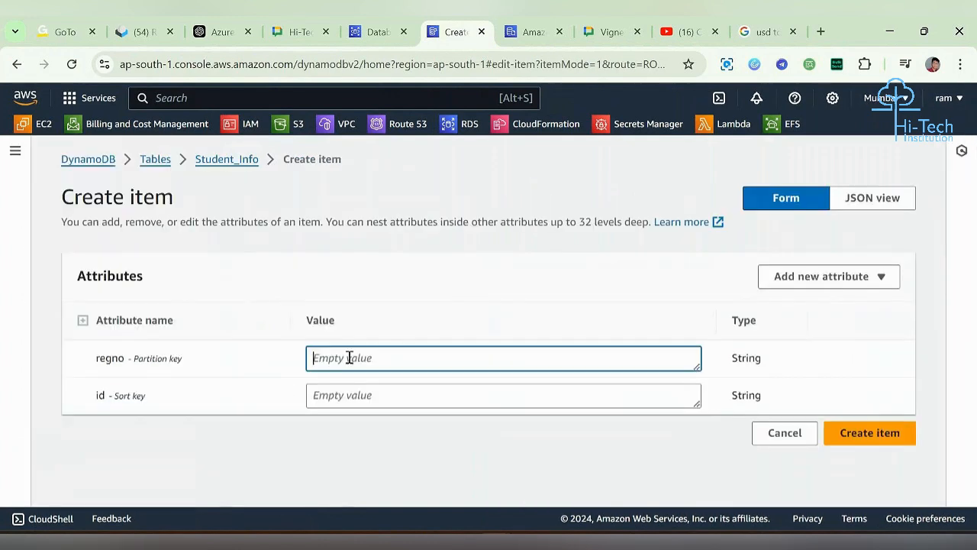
type("1000")
key("BackSpace")
type("1")
left_click(365, 399)
type("2")
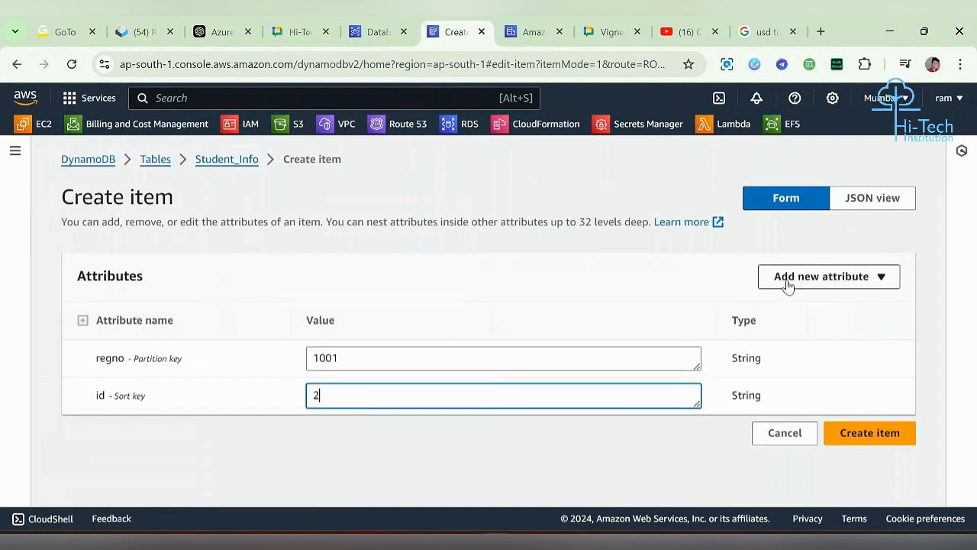
- Add a String attribute called name to the item and enter the student's name as its value
left_click(788, 278)
left_click(786, 306)
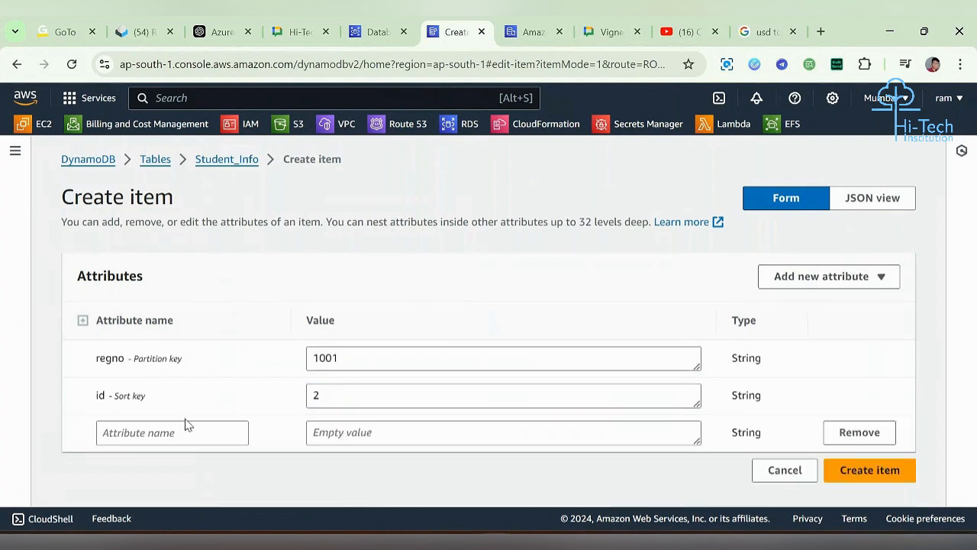
left_click(181, 430)
type("name")
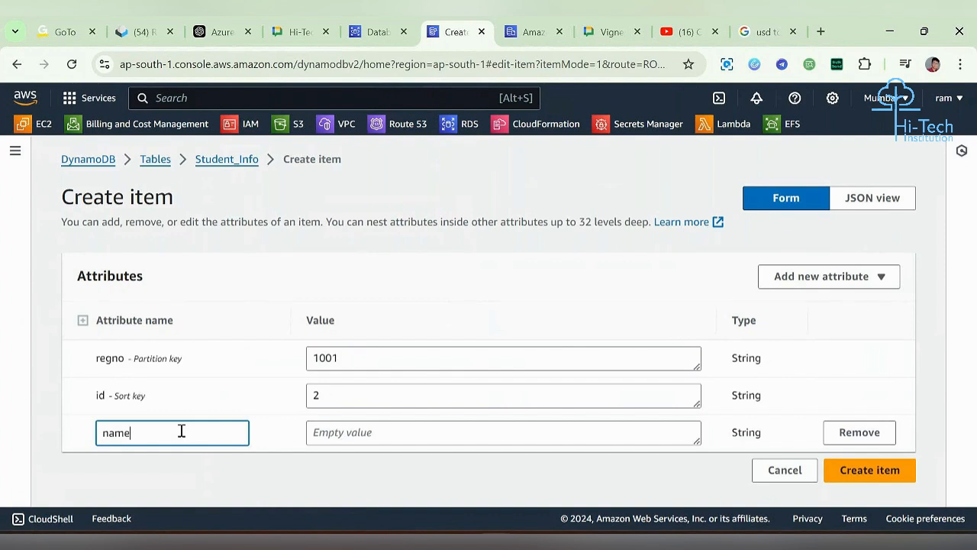
left_click(359, 434)
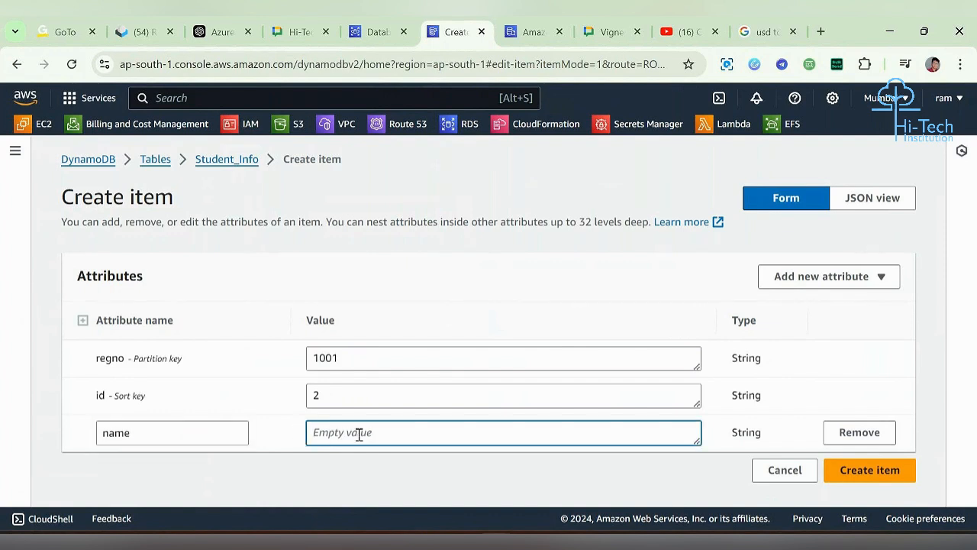
type("M")
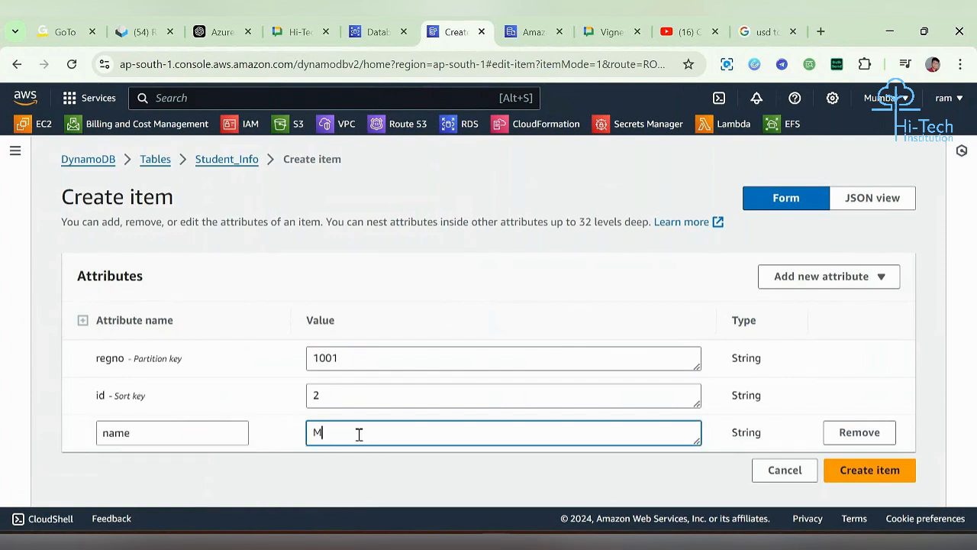
type("ohan")
- Add a String attribute called age to the item with the value 25
left_click(853, 276)
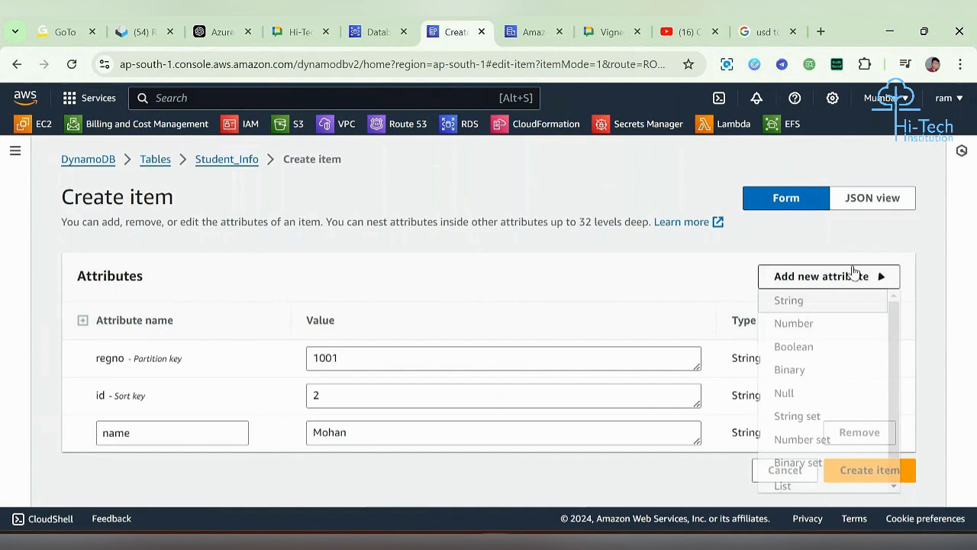
left_click(823, 309)
left_click(182, 479)
type("age")
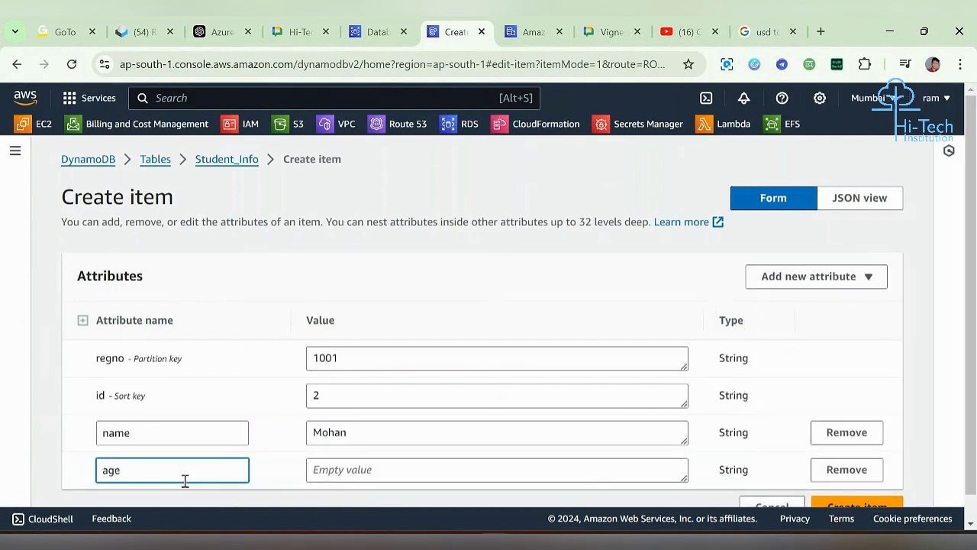
left_click(356, 474)
type("25")
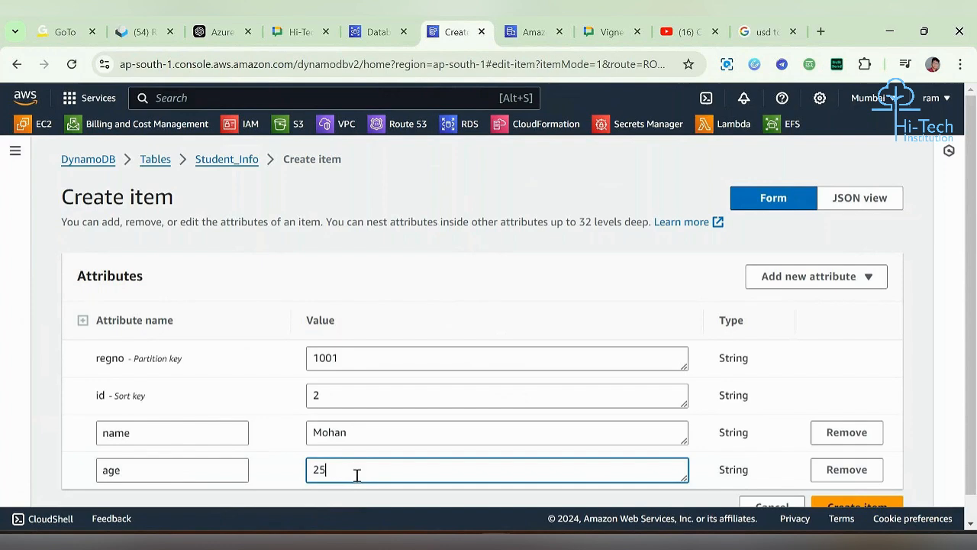
- Add a String attribute called phone to the item and enter the student's phone number
left_click(817, 276)
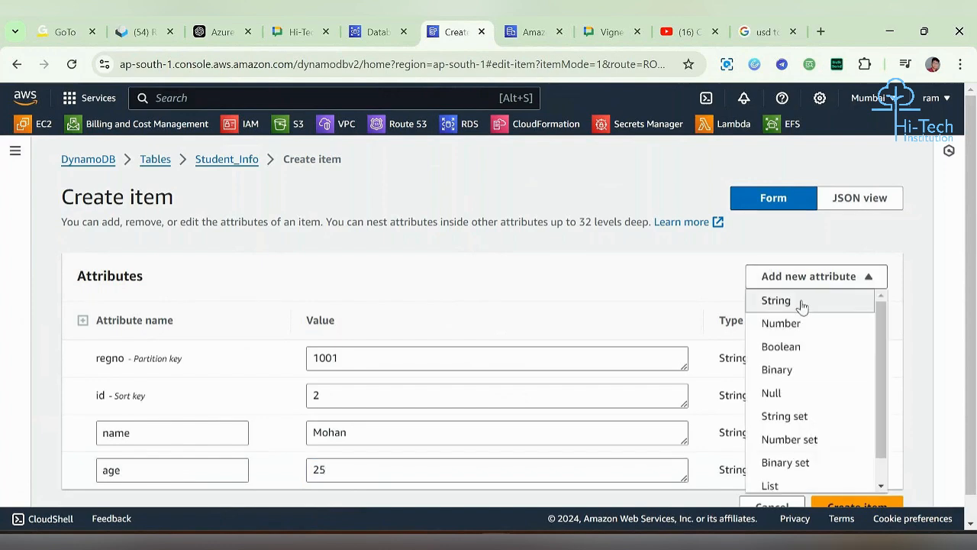
left_click(803, 305)
scroll(511, 329, "down", 1)
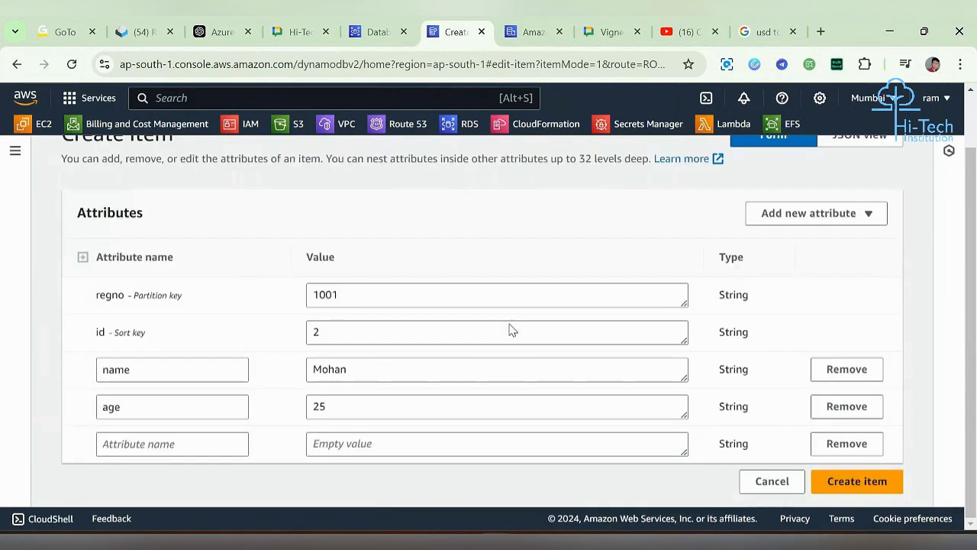
left_click(155, 443)
type("pho")
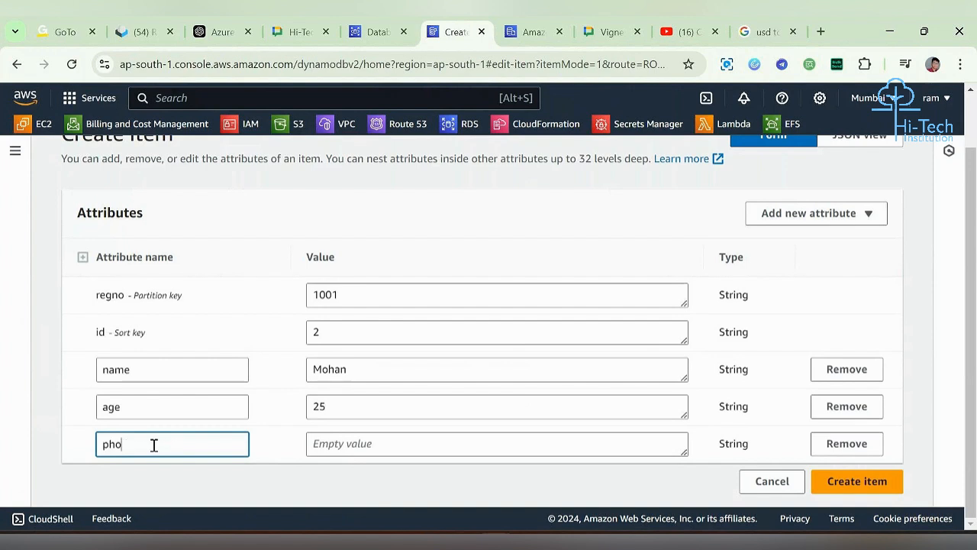
type("ne")
left_click(350, 445)
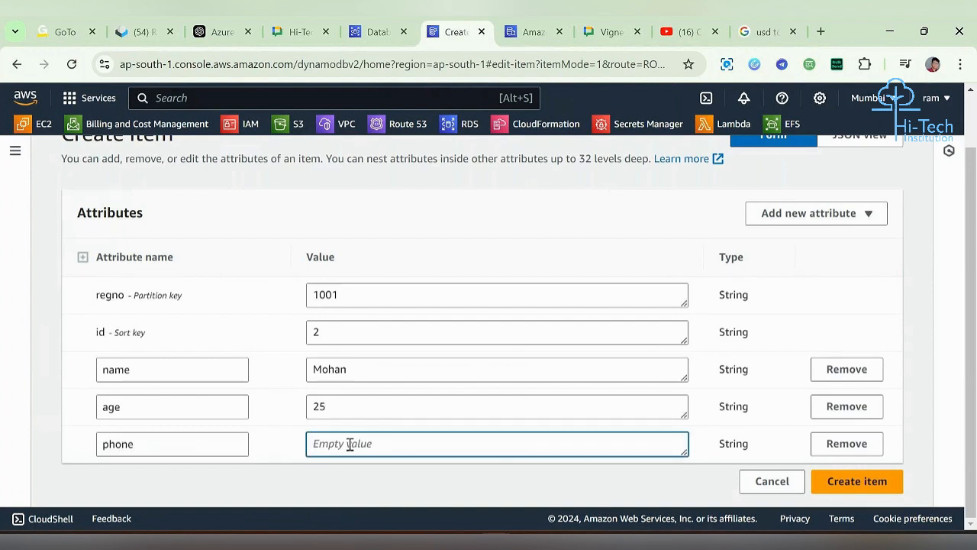
type("986564")
- Add a String attribute called address with the value Add1, and create the item in Student_Info
left_click(831, 218)
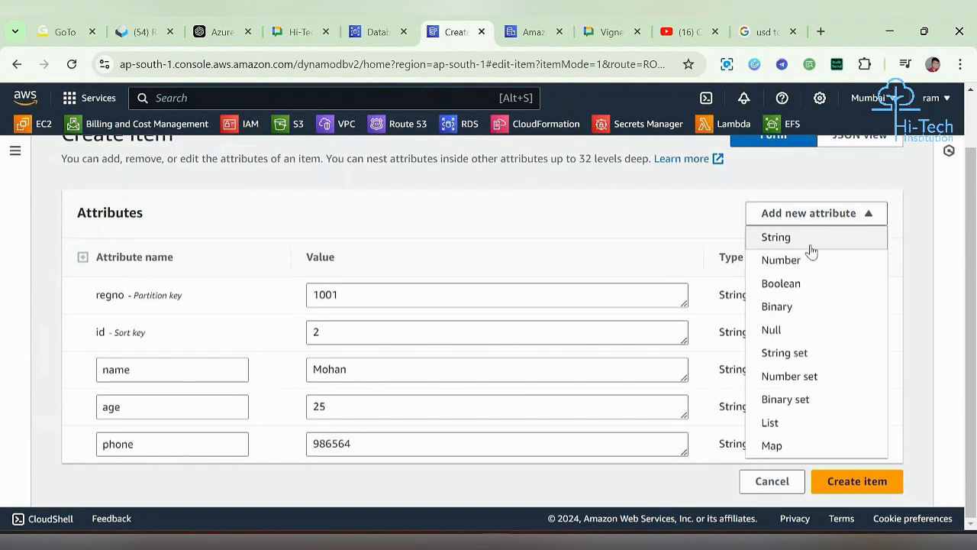
left_click(809, 241)
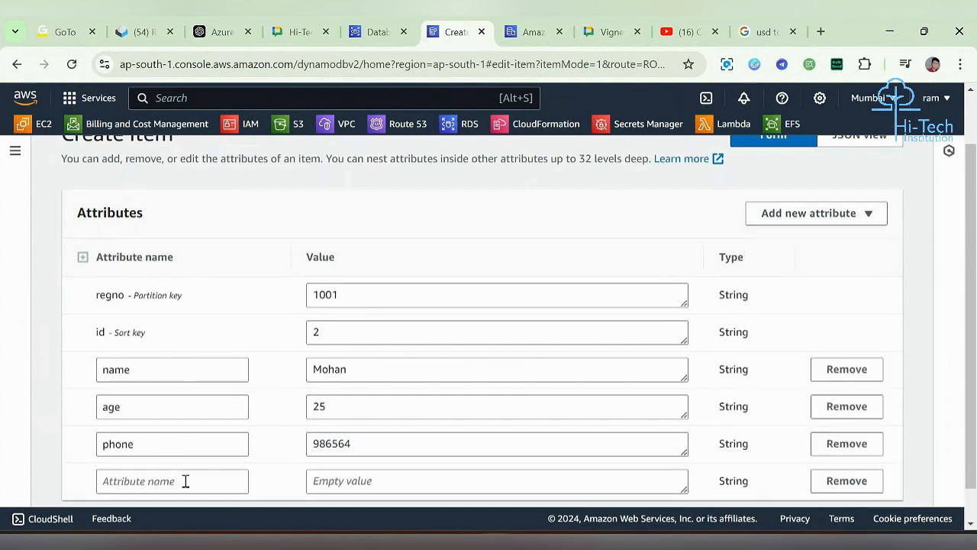
scroll(192, 413, "down", 1)
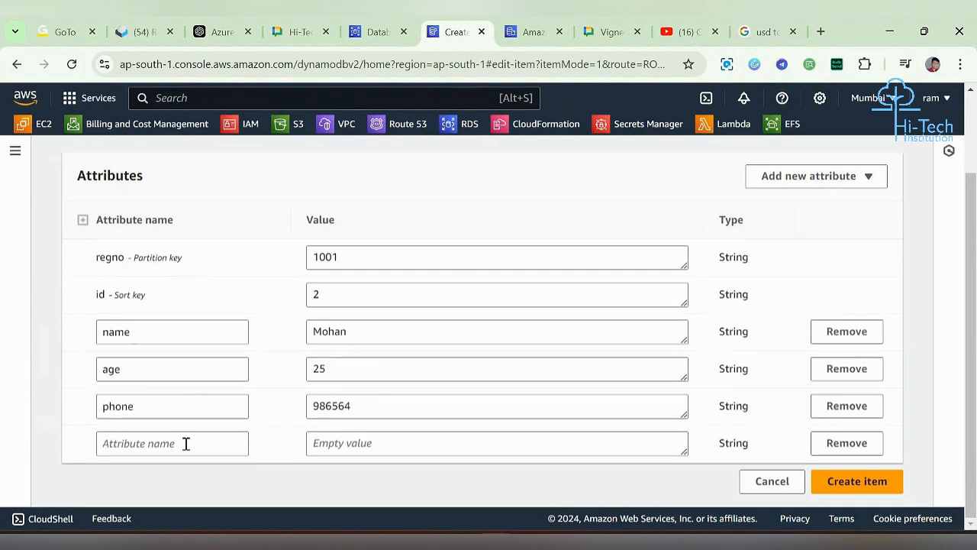
left_click(185, 443)
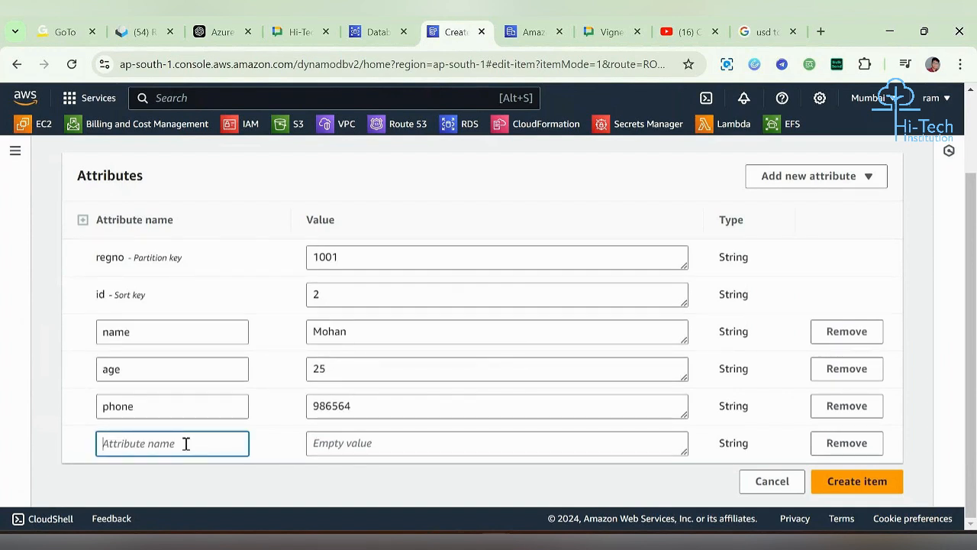
type("Addre")
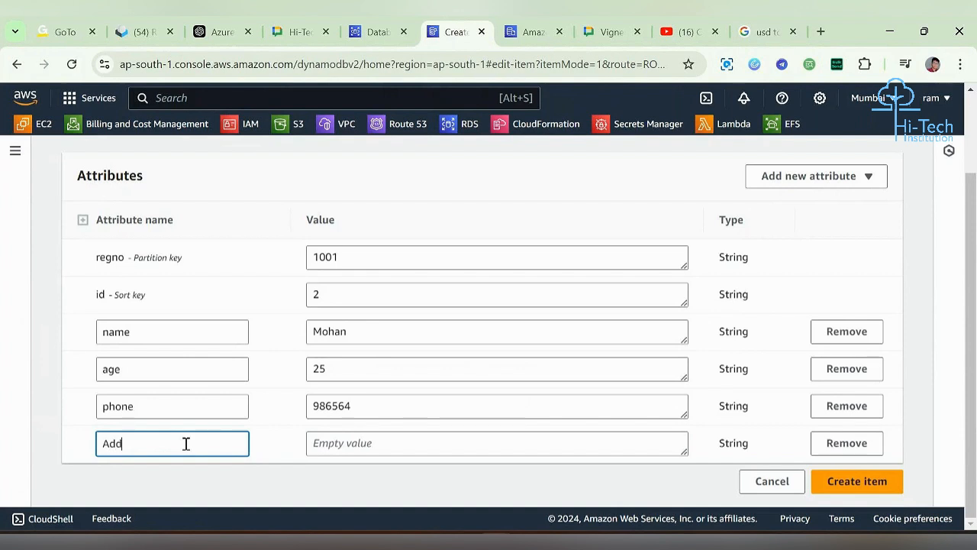
key("BackSpace")
key("BackSpace")
key("BackSpace")
key("BackSpace")
key("BackSpace")
type("address")
left_click(353, 448)
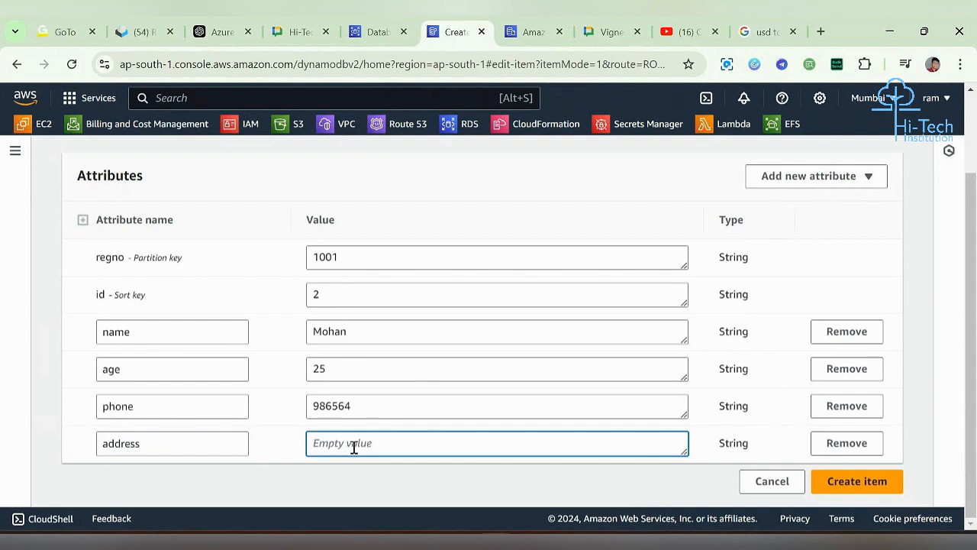
type("Add1")
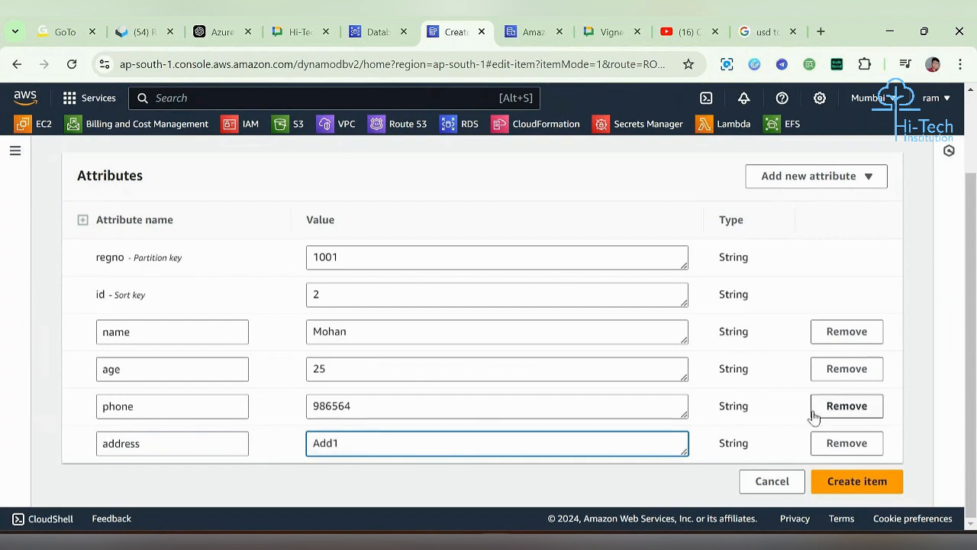
left_click(834, 475)
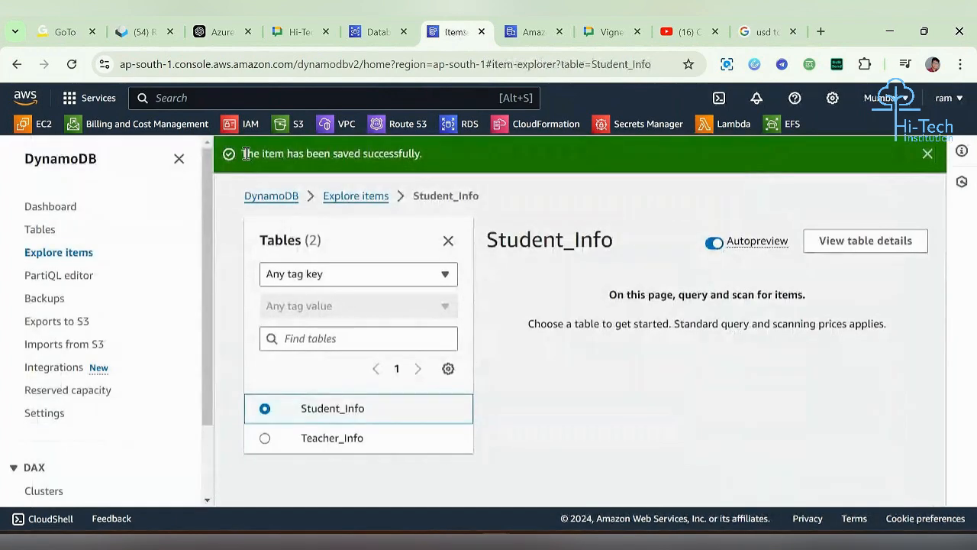
- Dismiss the save notification, open the Student_Info table details and close the point-in-time recovery notice
left_click_drag(245, 153, 433, 151)
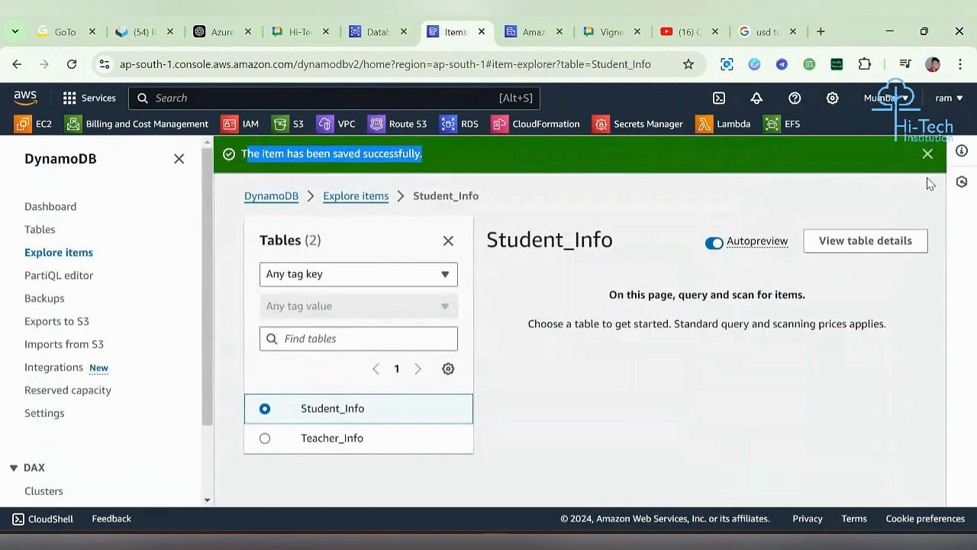
left_click(928, 154)
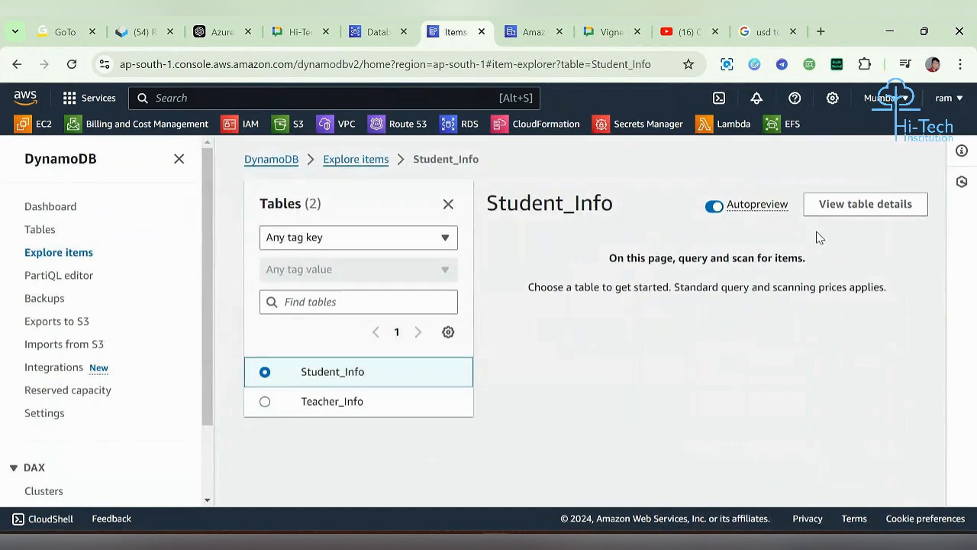
left_click(887, 217)
left_click(747, 206)
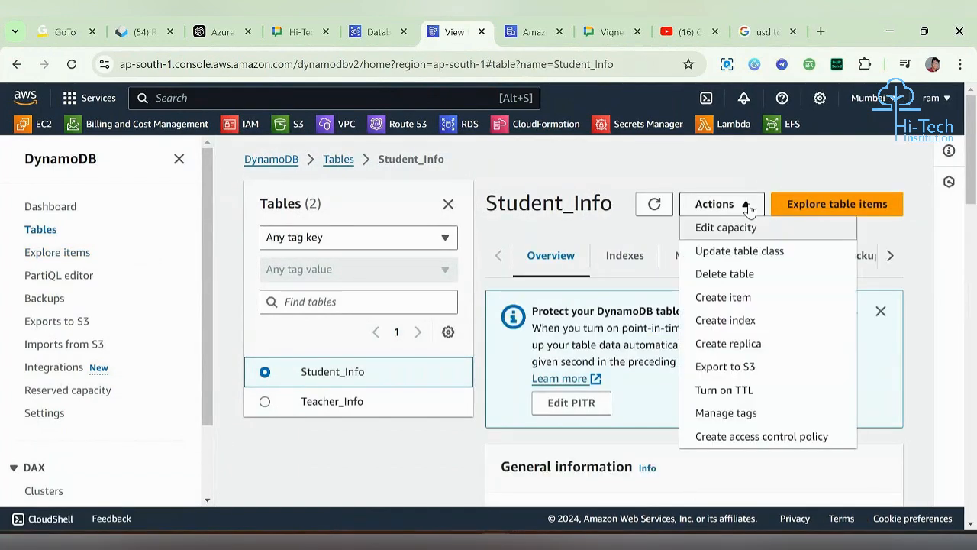
left_click(637, 297)
left_click(881, 313)
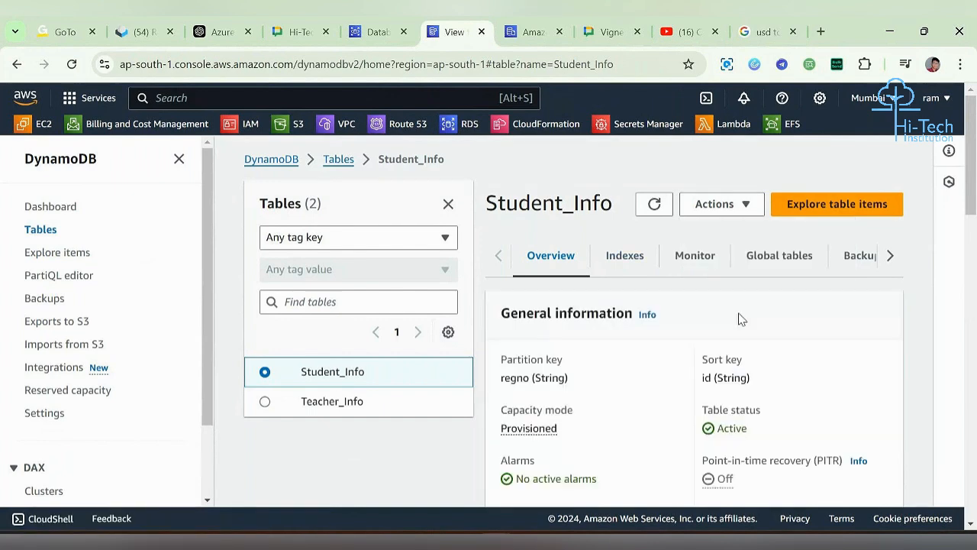
- Reload the Student_Info page and look through its indexes, monitoring, global table replicas and available table actions
left_click(72, 65)
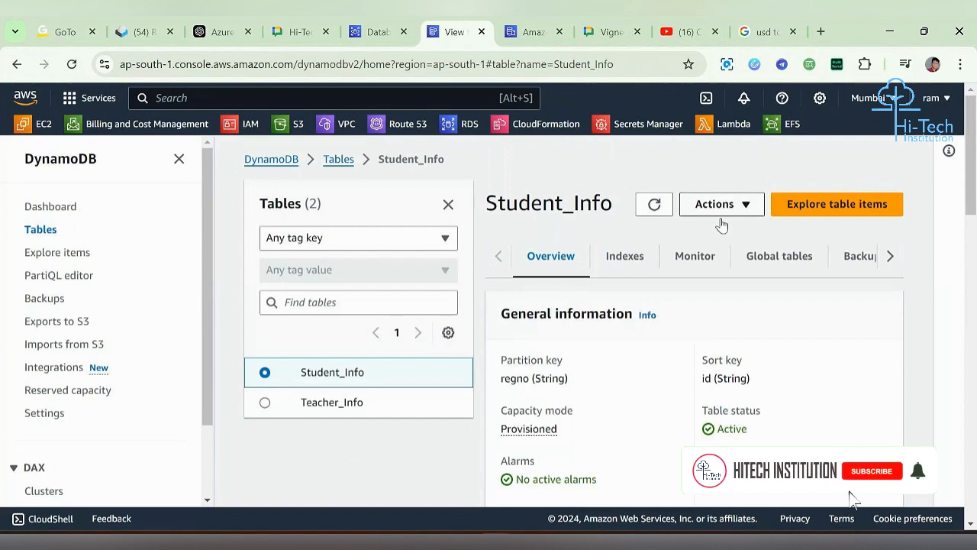
left_click(625, 256)
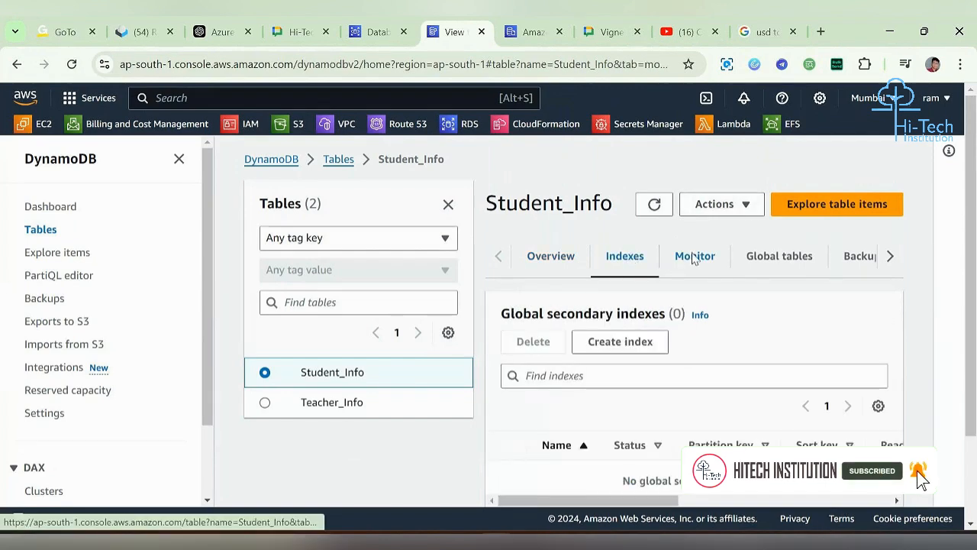
left_click(694, 256)
left_click(785, 260)
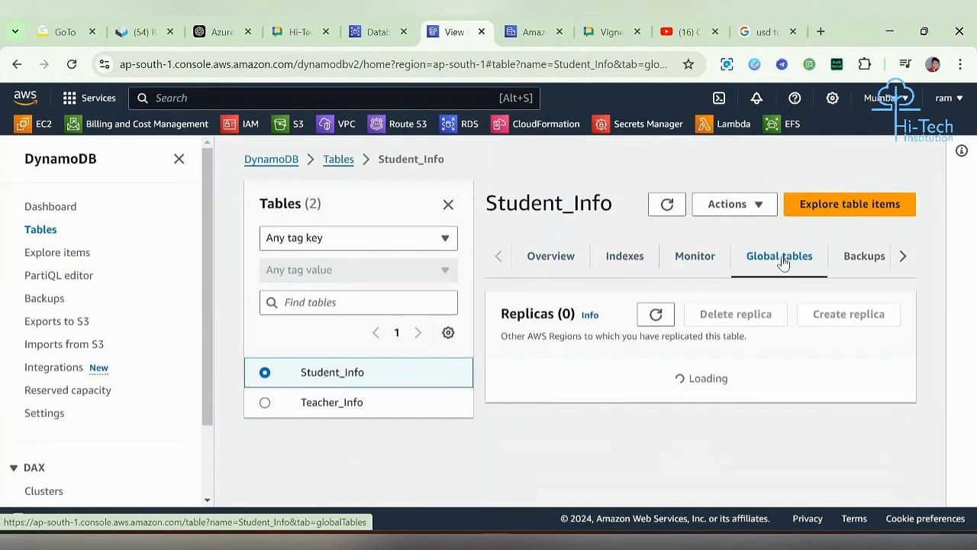
left_click(732, 208)
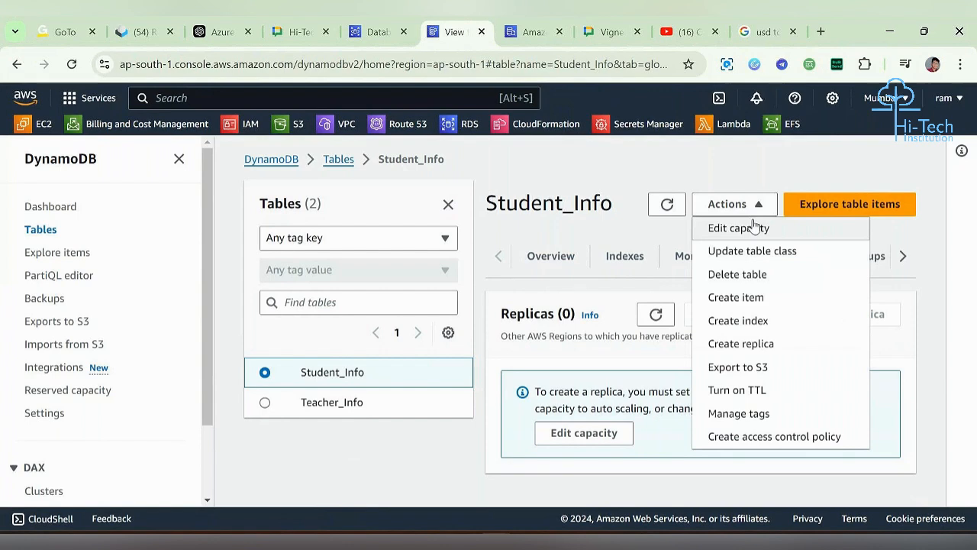
- Open the item explorer for the Student_Info table and switch the retrieval mode from Scan to Query
left_click(866, 216)
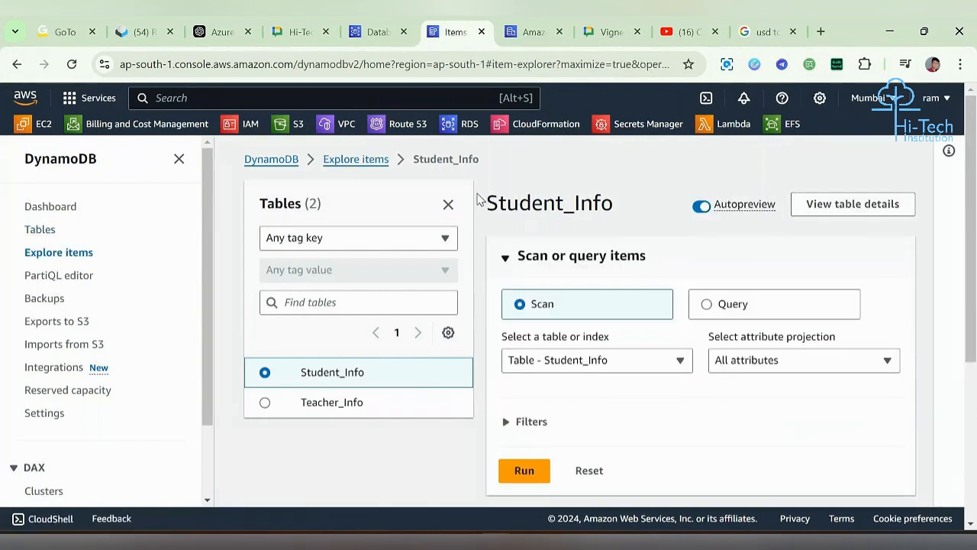
left_click_drag(482, 200, 638, 214)
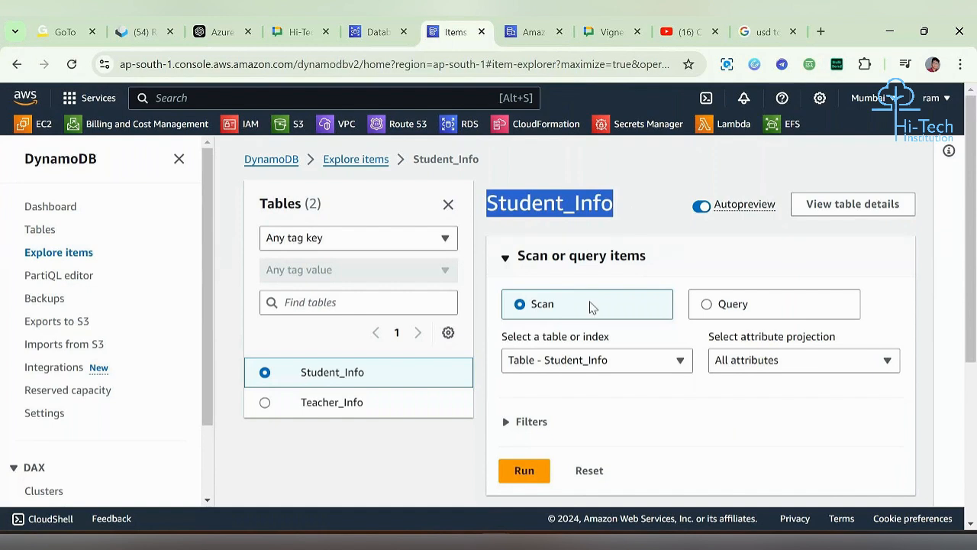
left_click(628, 315)
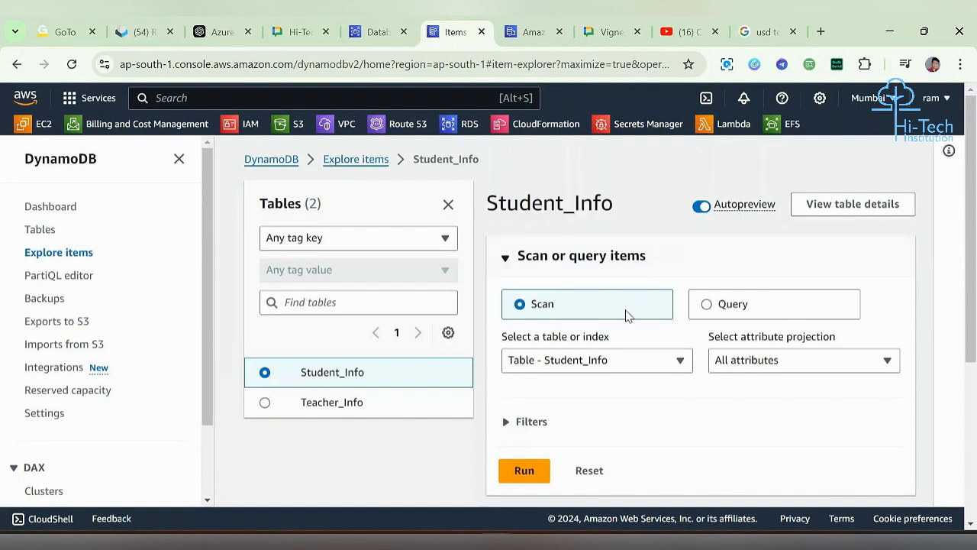
left_click(748, 303)
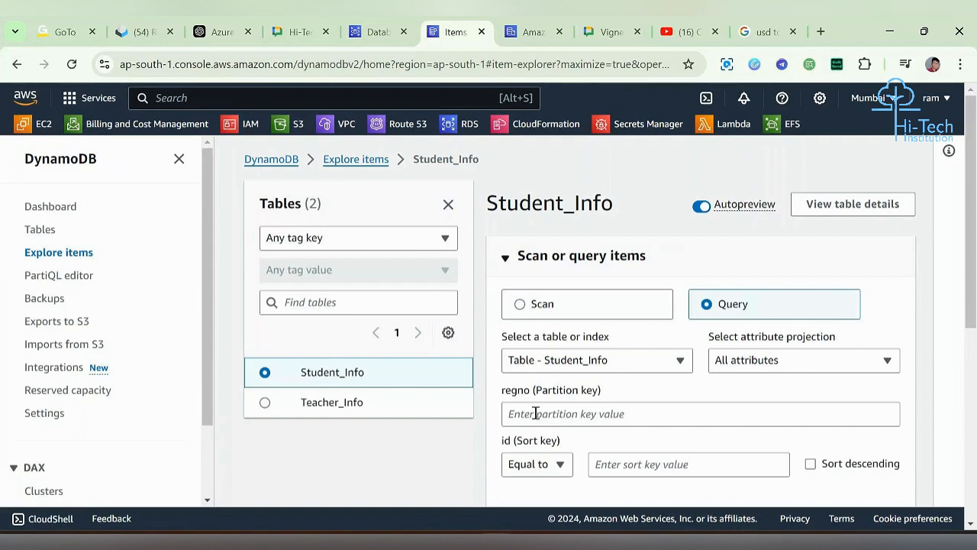
- Set the regno partition key value of the Student_Info query to 1001
left_click(529, 412)
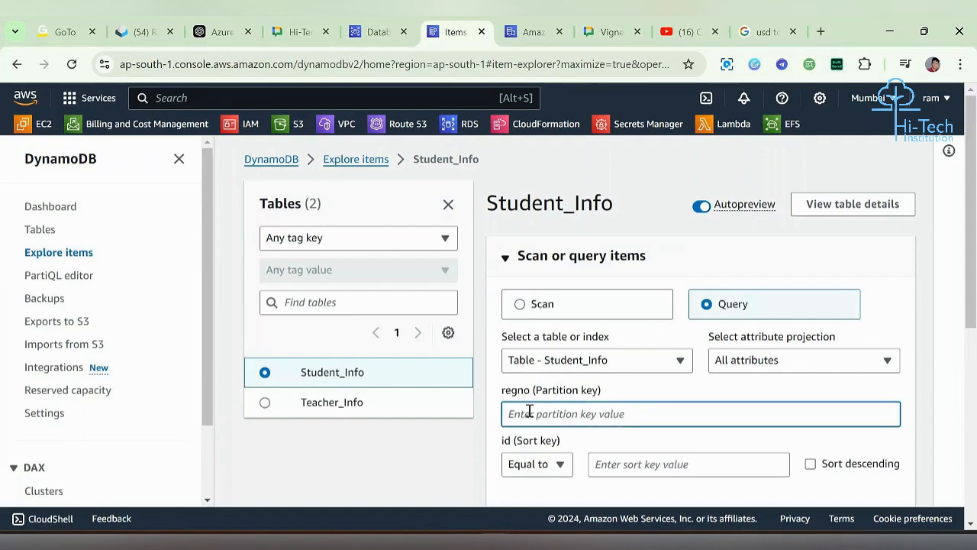
scroll(540, 408, "down", 2)
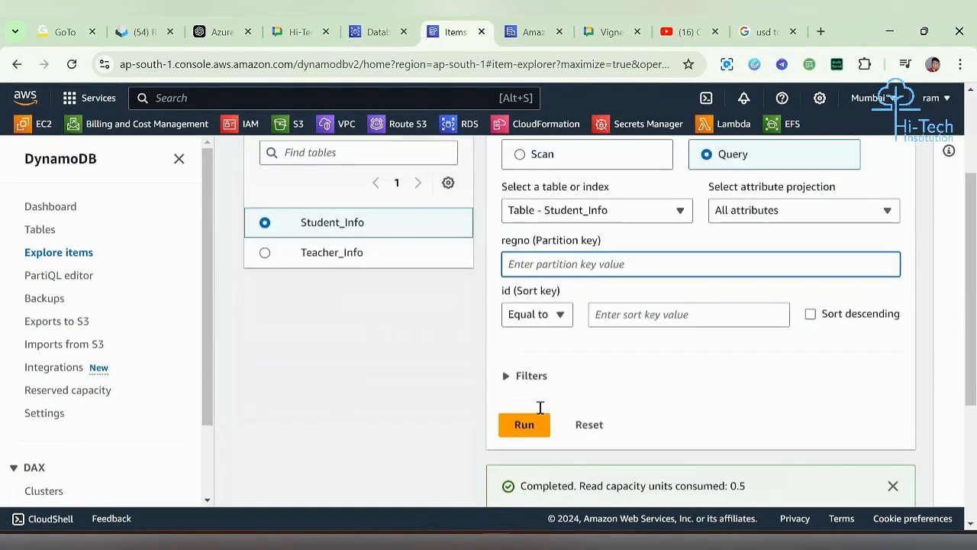
scroll(540, 408, "up", 1)
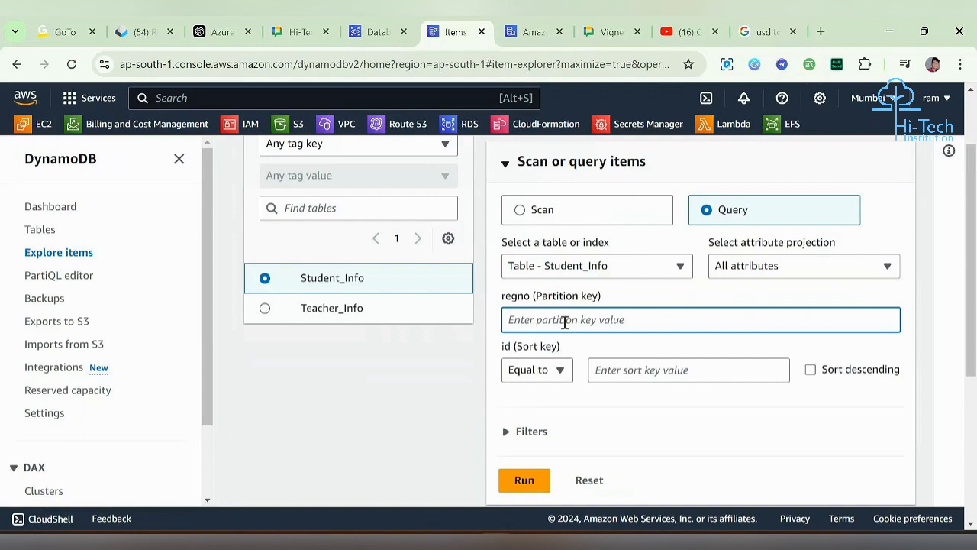
type("100")
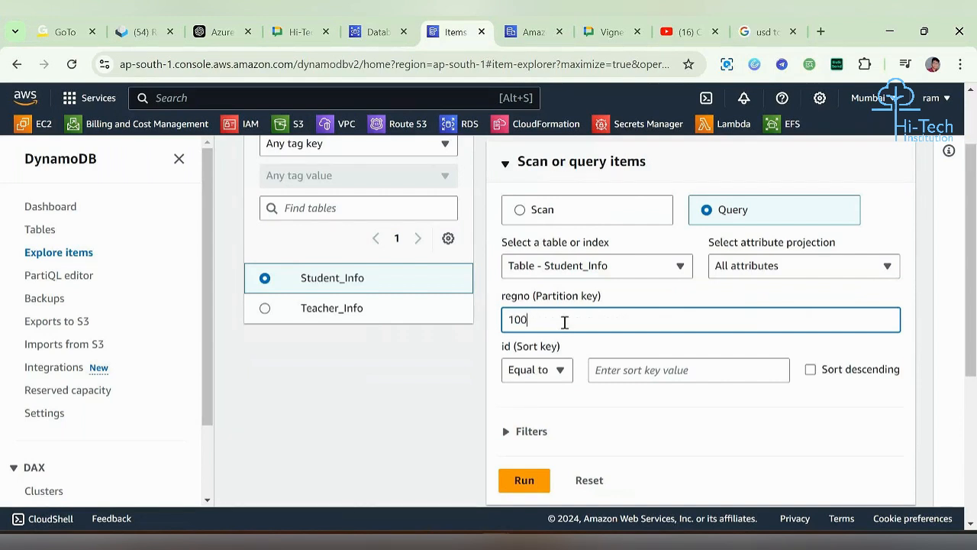
type("1")
double_click(517, 325)
left_click(557, 322)
left_click_drag(545, 323, 494, 331)
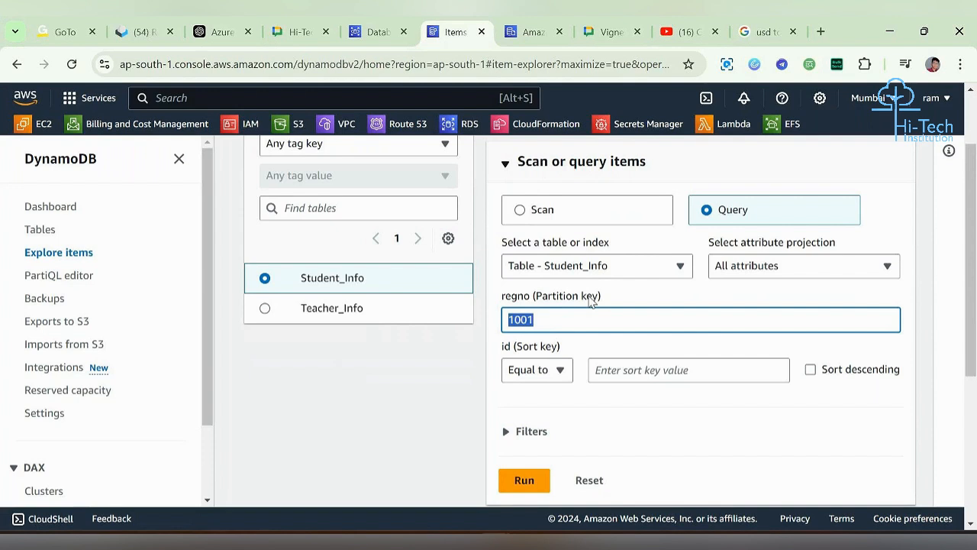
- Run the query and look through all attributes of the returned item
left_click(532, 480)
scroll(569, 467, "down", 3)
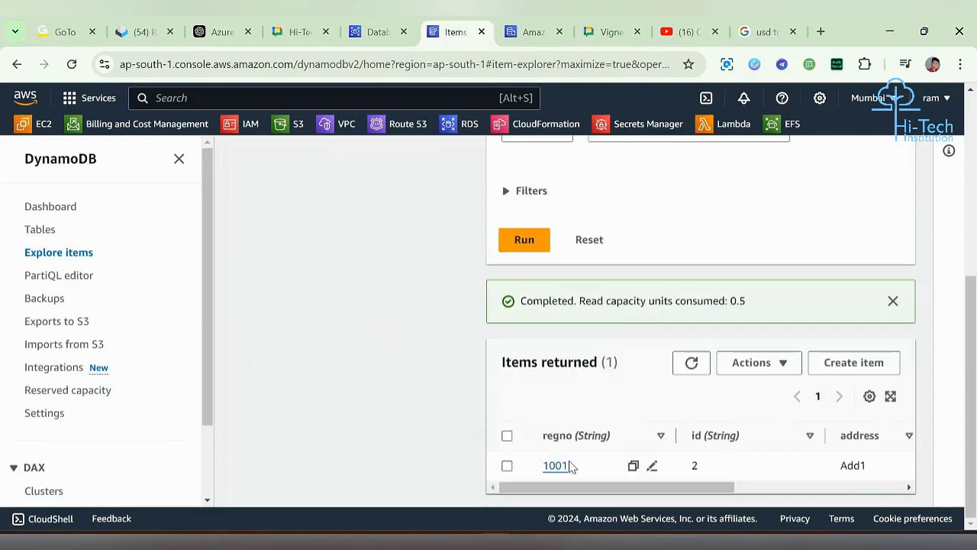
left_click_drag(540, 467, 604, 488)
left_click_drag(639, 489, 711, 488)
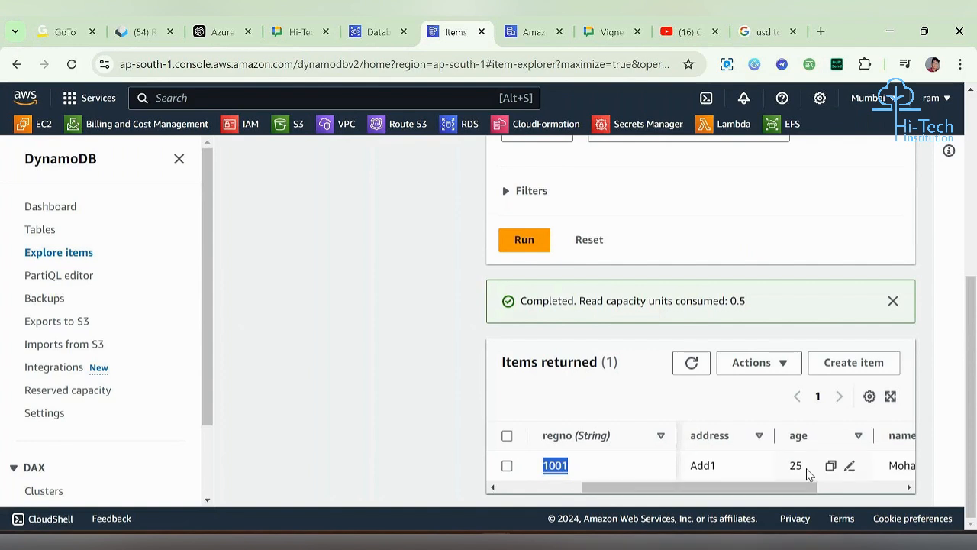
left_click_drag(793, 492, 891, 482)
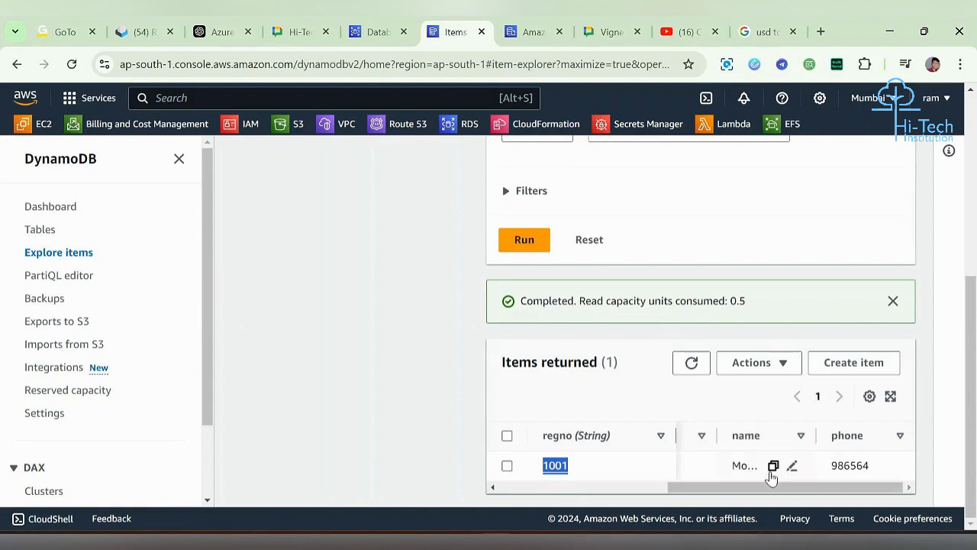
left_click_drag(767, 488, 620, 419)
scroll(626, 338, "up", 2)
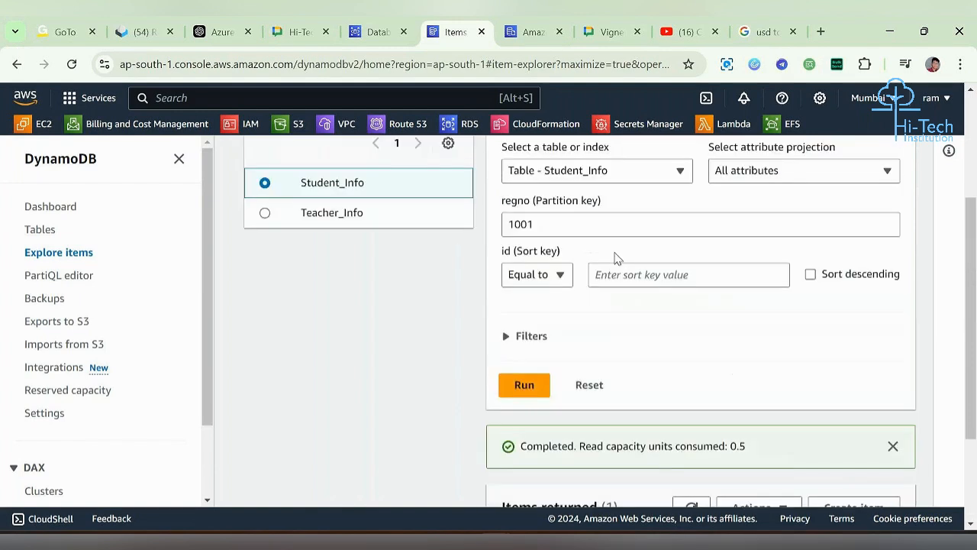
- Query Student_Info for regno 1000 and look through the returned item's attributes
left_click(560, 234)
key("BackSpace")
type("0")
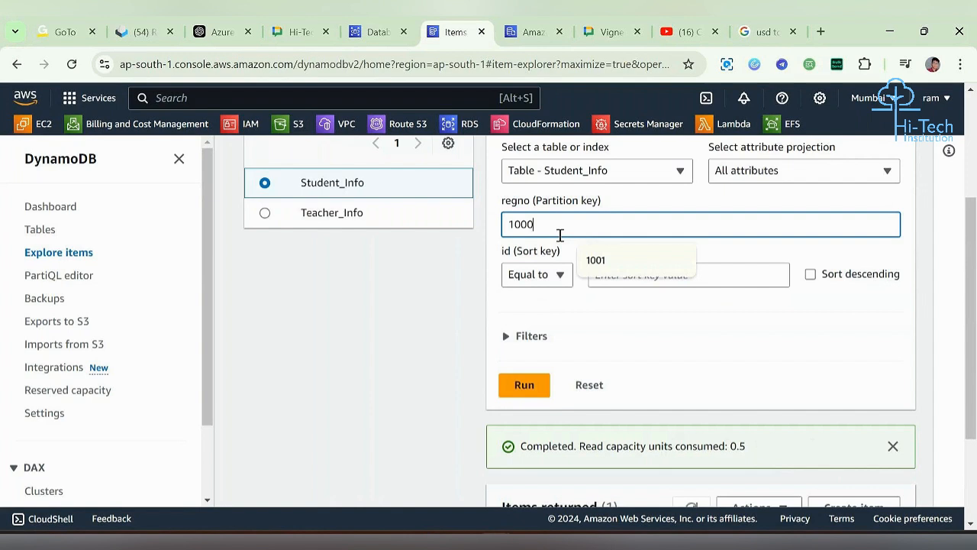
left_click(529, 385)
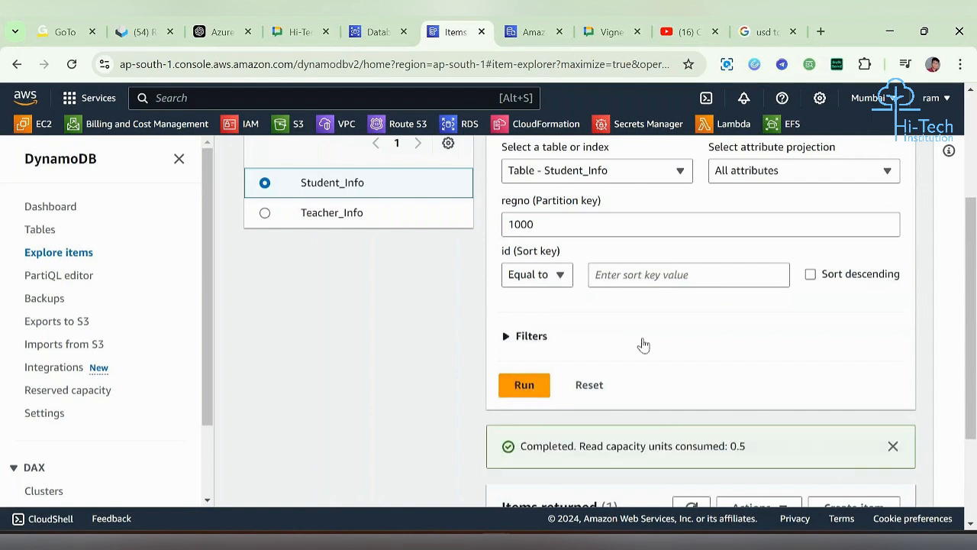
scroll(643, 345, "down", 2)
left_click_drag(613, 490, 741, 495)
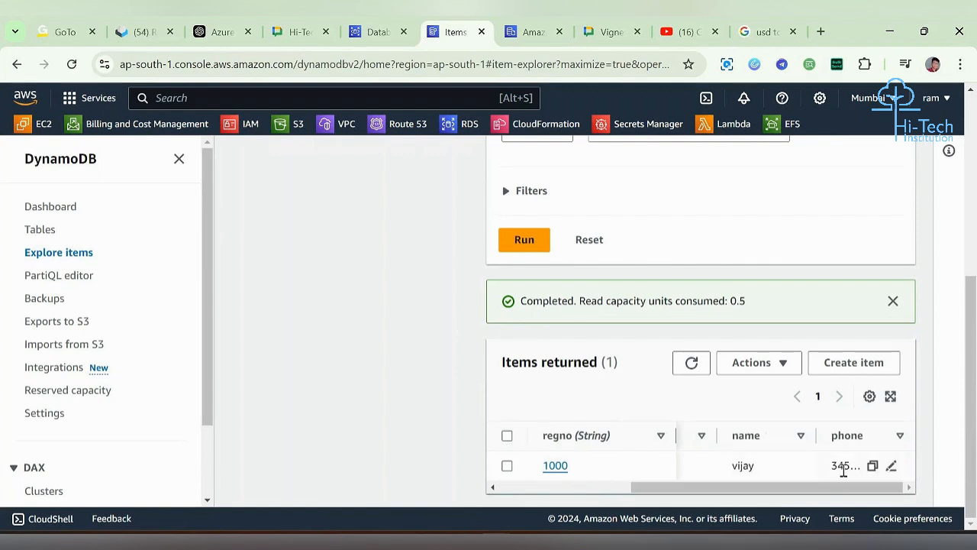
left_click_drag(844, 492, 626, 489)
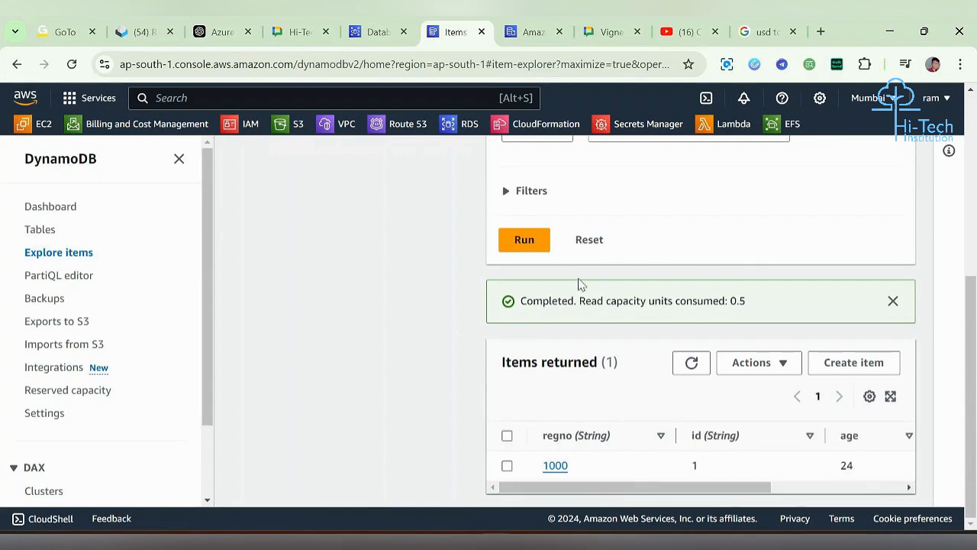
- Try to run the Student_Info query with the regno partition key left empty
scroll(578, 284, "up", 3)
left_click(498, 249)
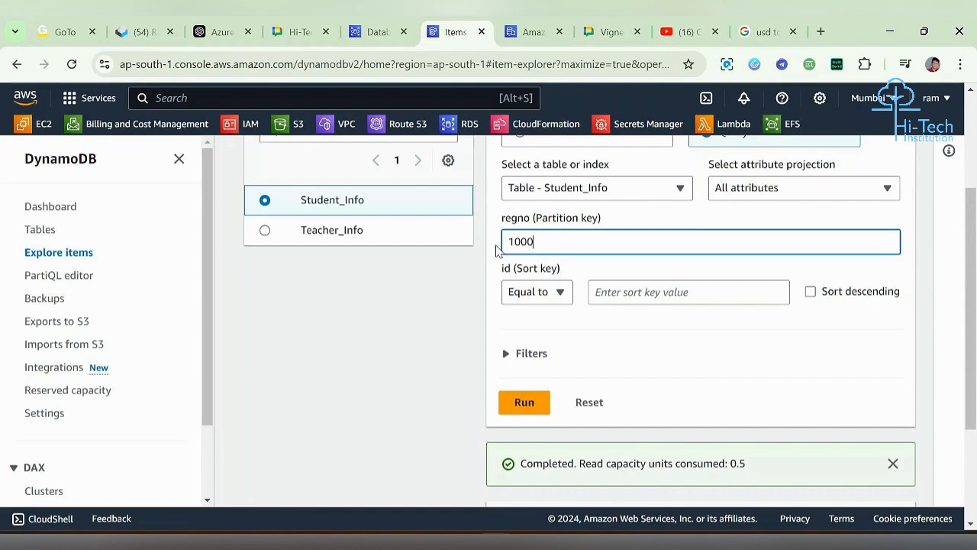
key("BackSpace")
key("BackSpace")
key("BackSpace")
key("BackSpace")
left_click(524, 402)
scroll(746, 373, "down", 1)
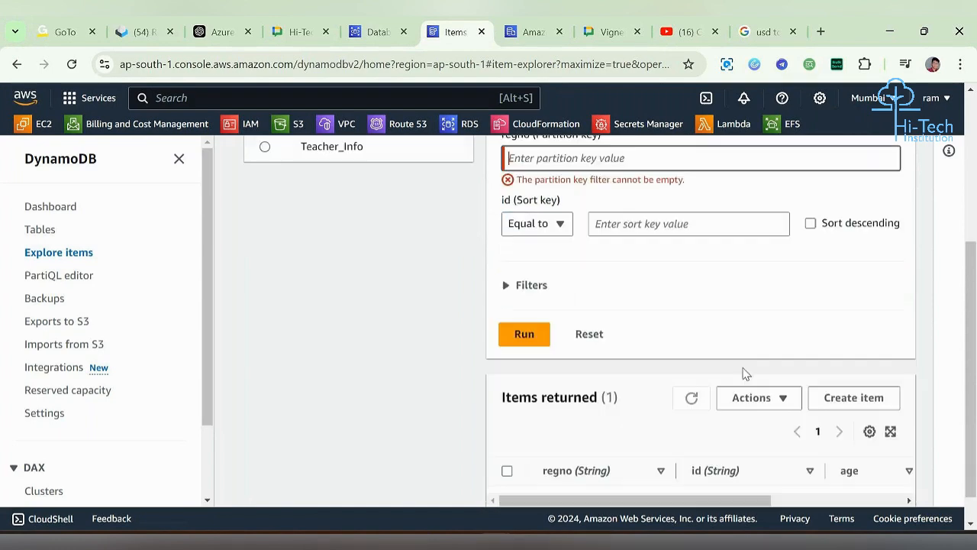
scroll(746, 374, "up", 3)
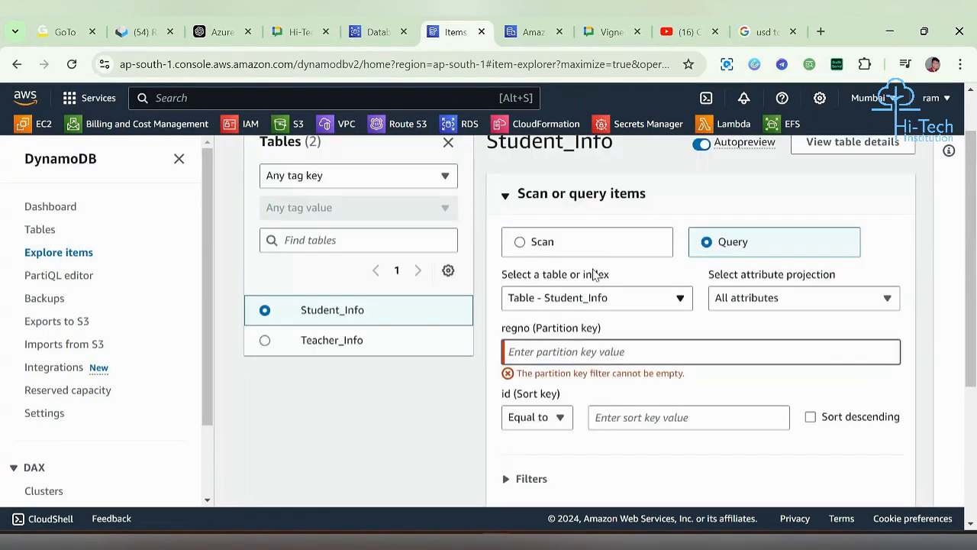
- Switch the retrieval mode to Scan and run it on the Student_Info table with all attributes
left_click(588, 249)
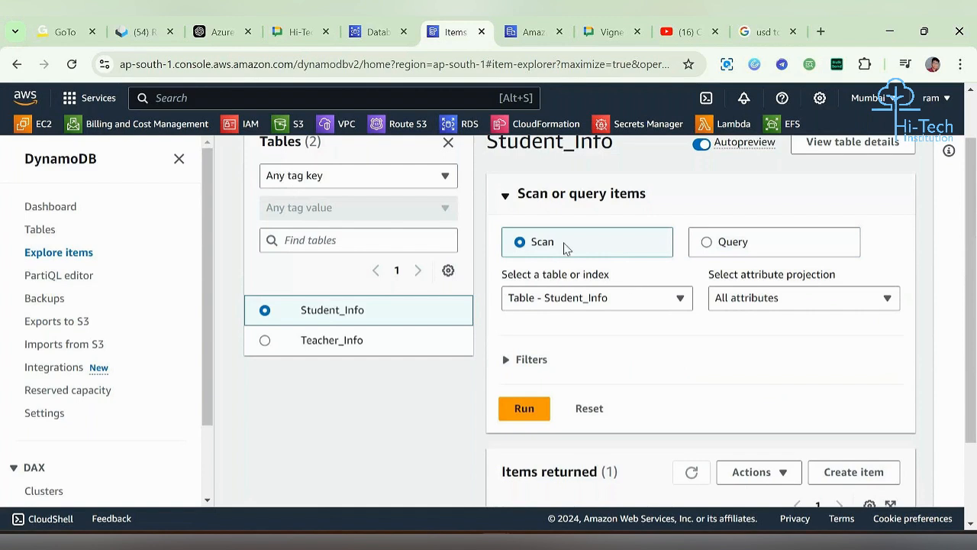
scroll(565, 248, "down", 1)
left_click(541, 331)
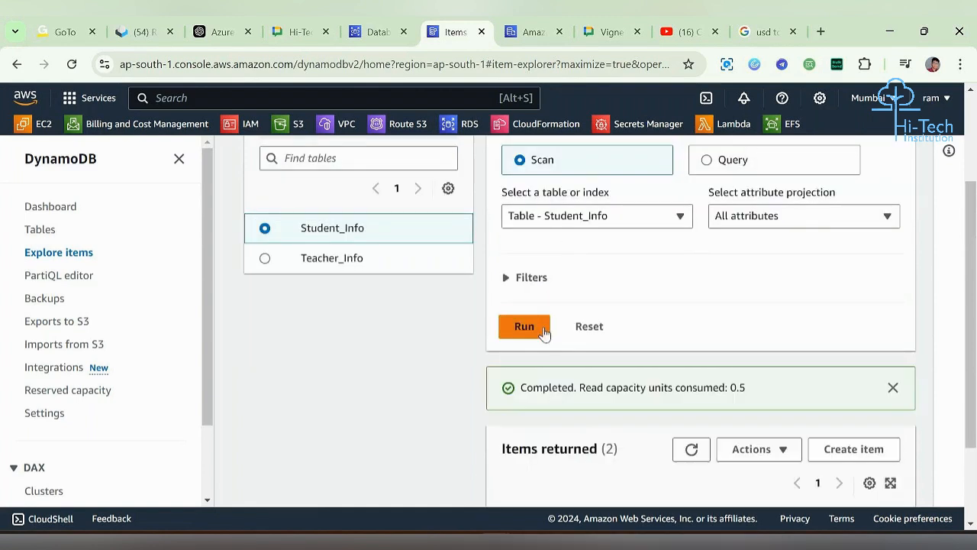
scroll(604, 245, "up", 1)
scroll(604, 239, "down", 2)
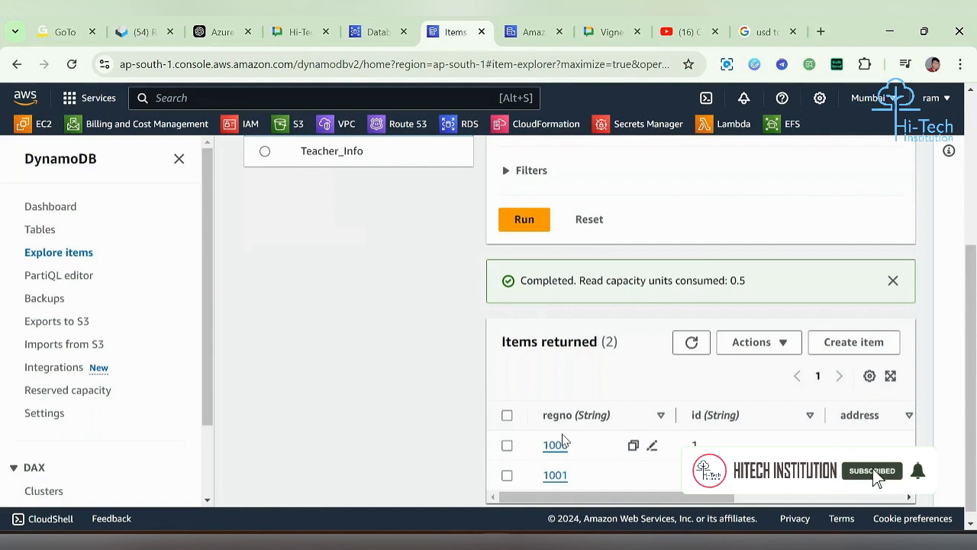
- Compare the address, age, name and phone attributes of the scanned Student_Info items
mouse_move(605, 497)
left_mouse_down()
mouse_move(648, 498)
mouse_move(606, 495)
left_mouse_up()
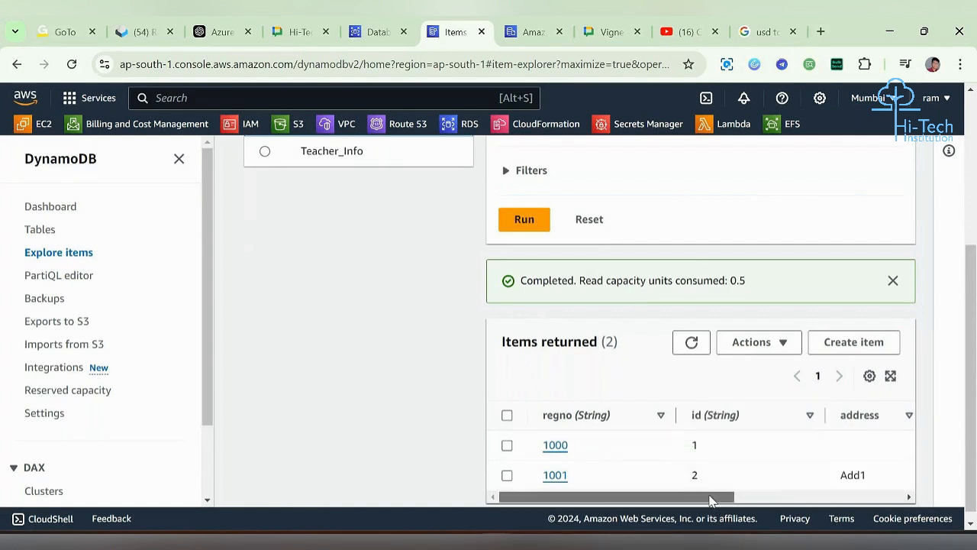
left_click_drag(720, 499, 761, 499)
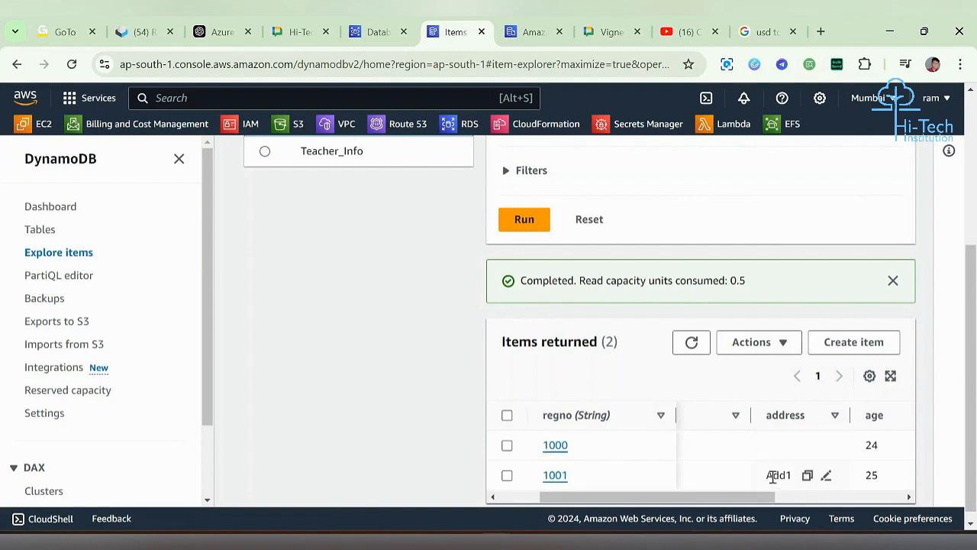
left_click_drag(768, 498, 769, 476)
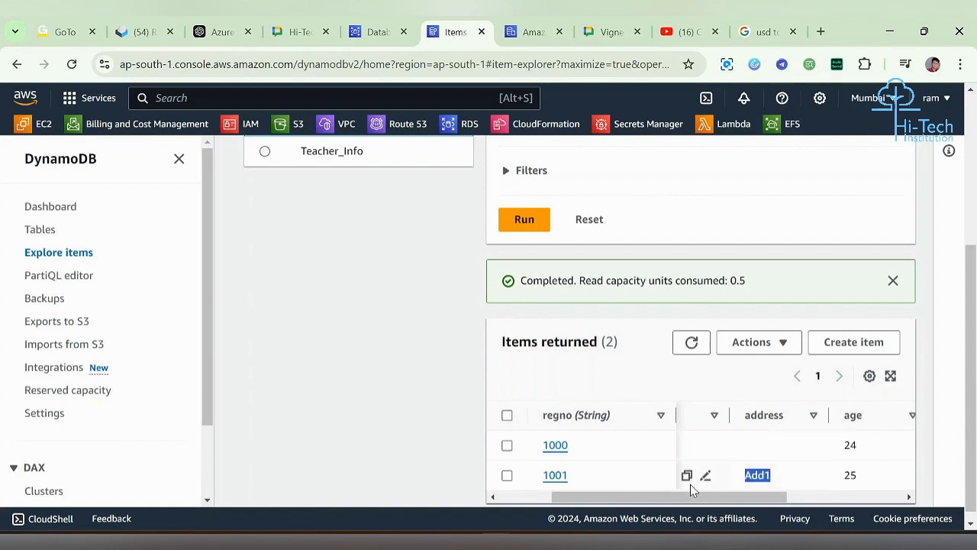
left_click_drag(686, 497, 749, 497)
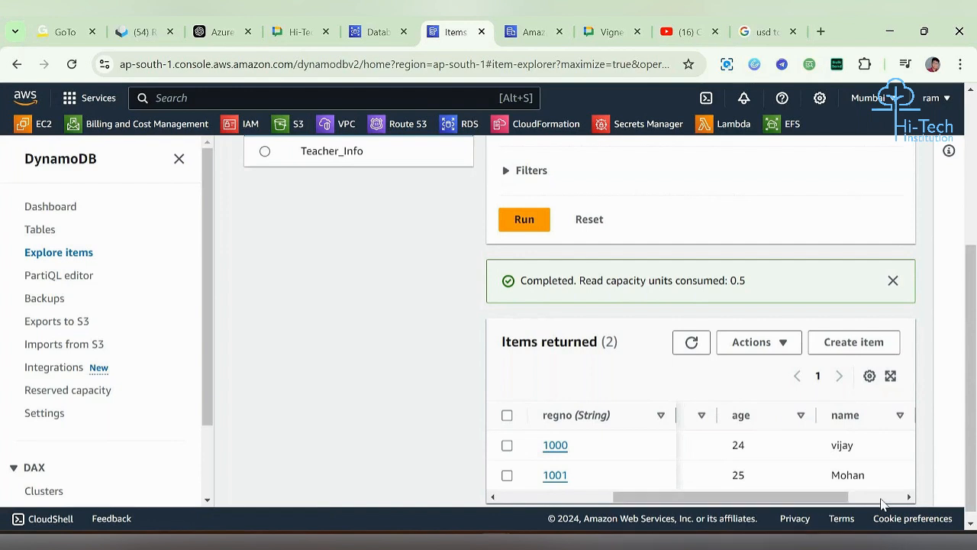
left_click(876, 498)
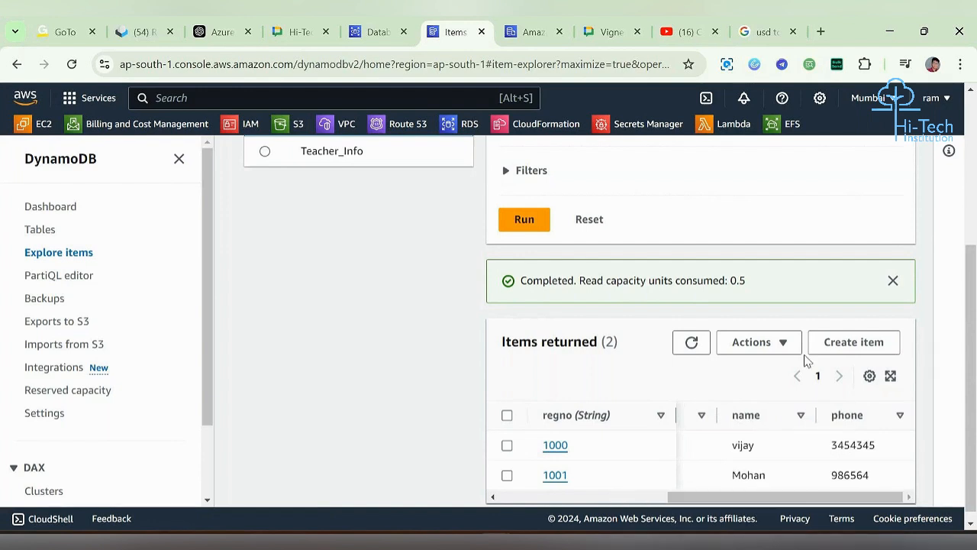
- Dismiss the scan completion notice and set the retrieval mode back to Query
left_click(895, 283)
scroll(768, 262, "up", 2)
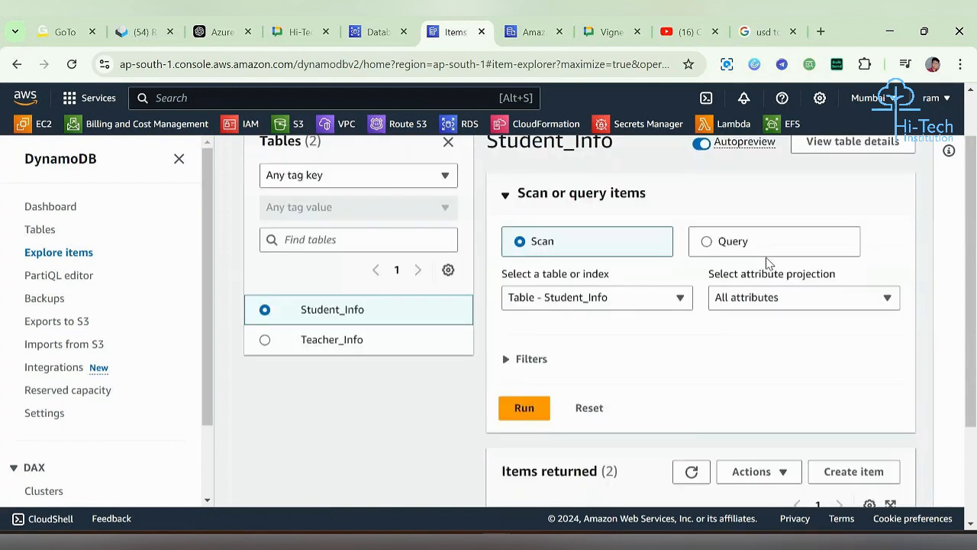
left_click(721, 246)
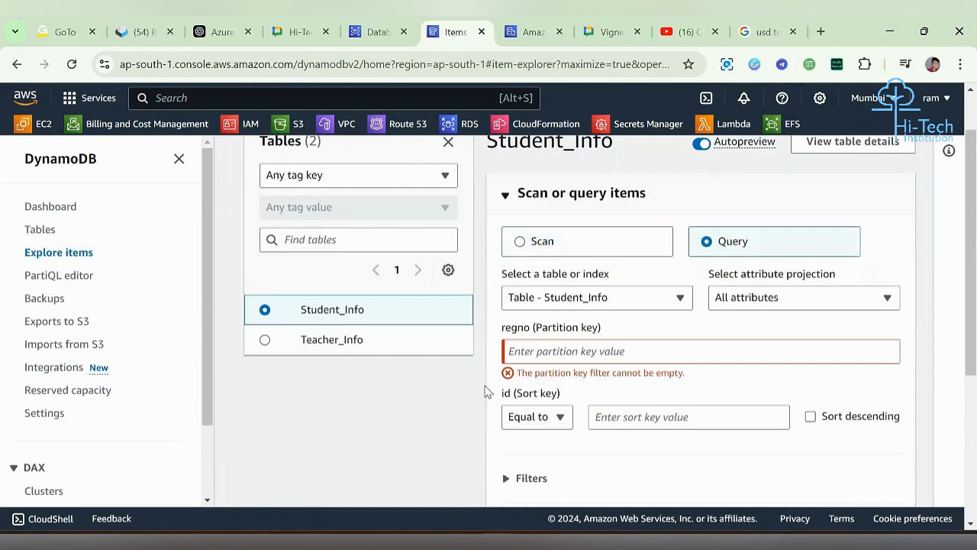
- Open the PartiQL editor and run a table scan on Student_Info from there
left_click(58, 278)
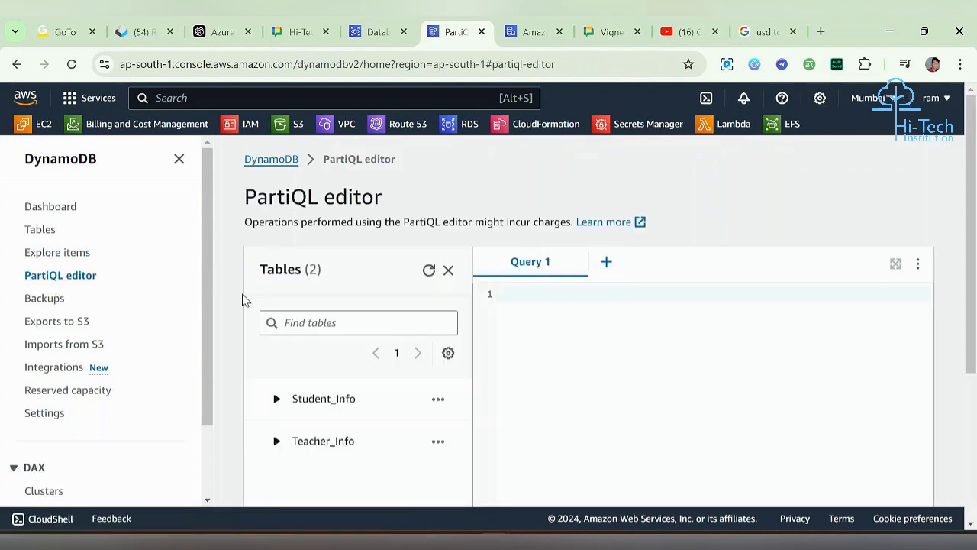
left_click(438, 400)
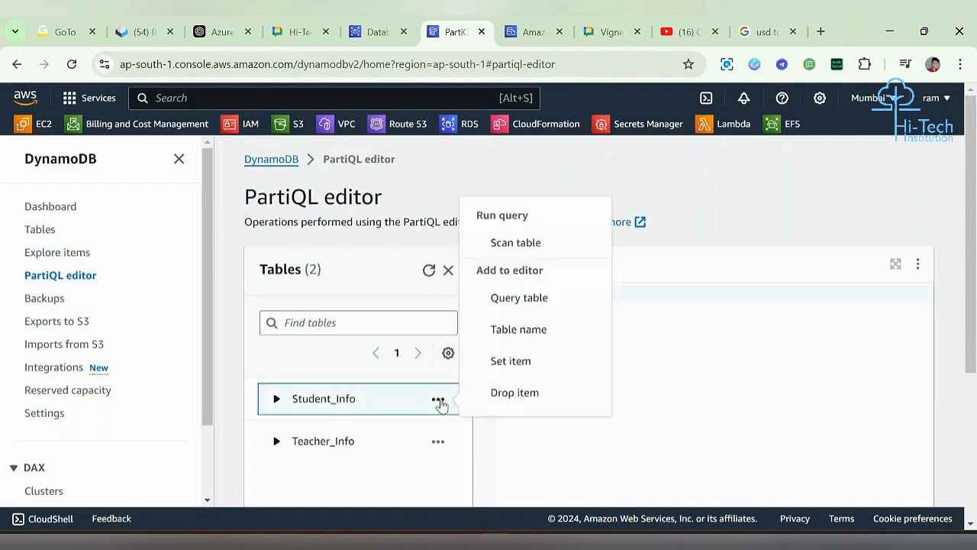
left_click(516, 243)
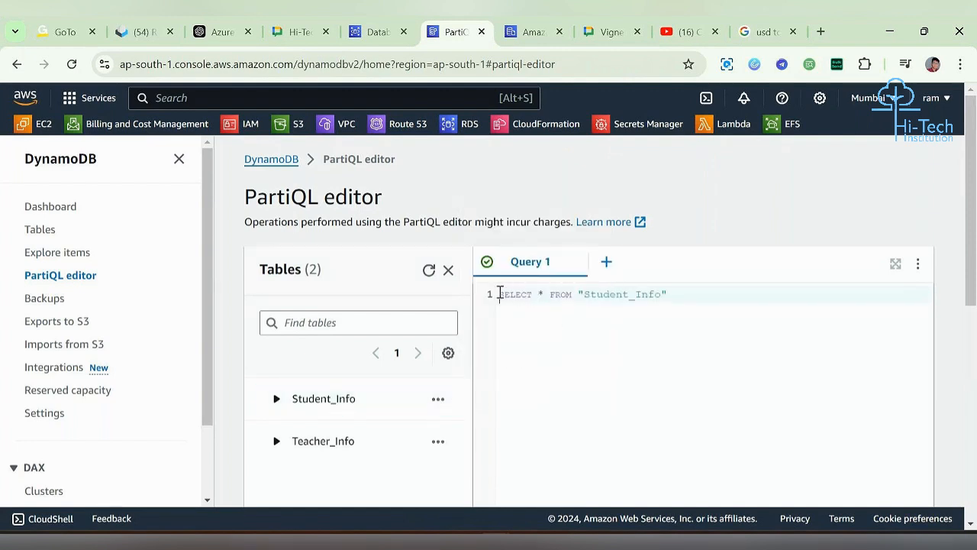
- Rerun the statement SELECT * FROM "Student_Info" and view the returned items in table form
left_click_drag(500, 294, 698, 290)
left_click(698, 290)
scroll(760, 317, "down", 2)
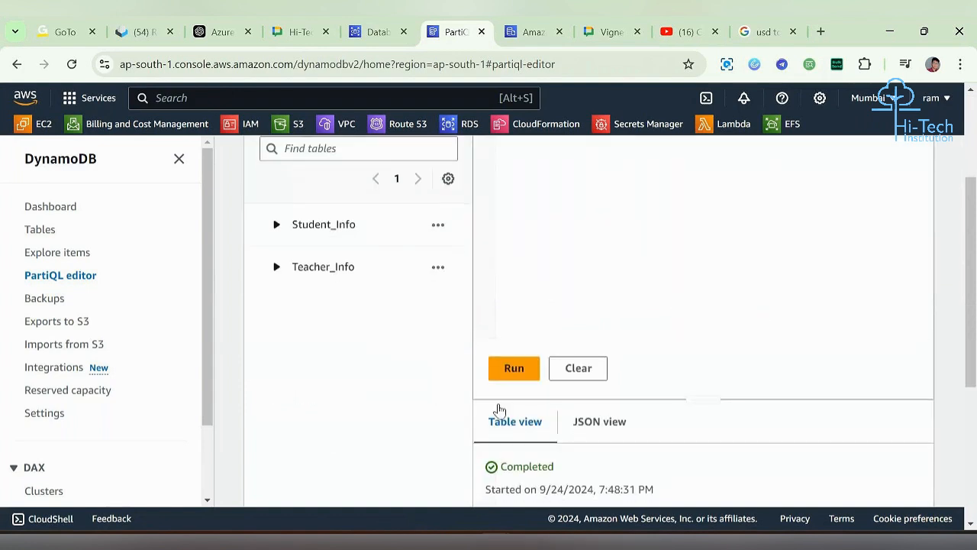
left_click(514, 369)
scroll(639, 428, "down", 3)
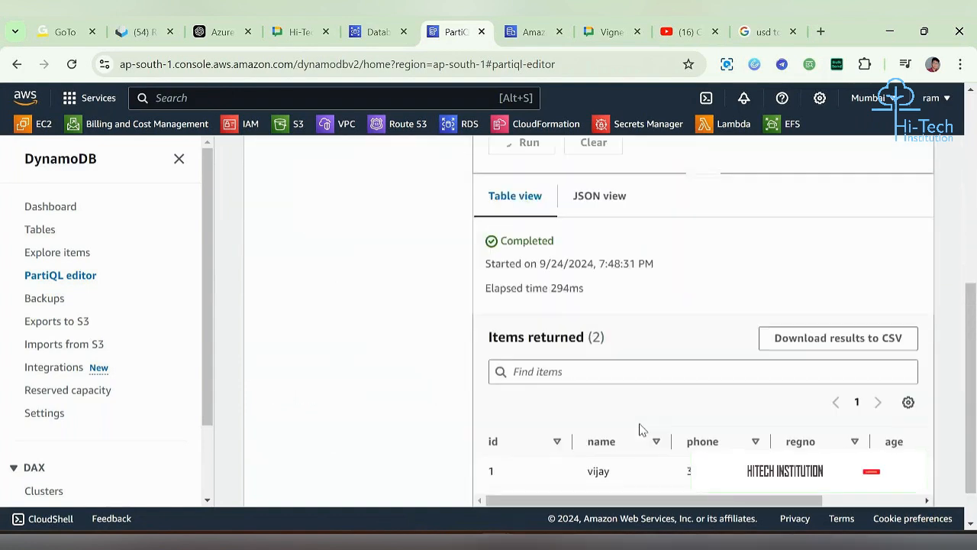
- Add a query-table statement for Student_Info to the PartiQL editor and delete the old SELECT statement in front of it
scroll(565, 413, "down", 2)
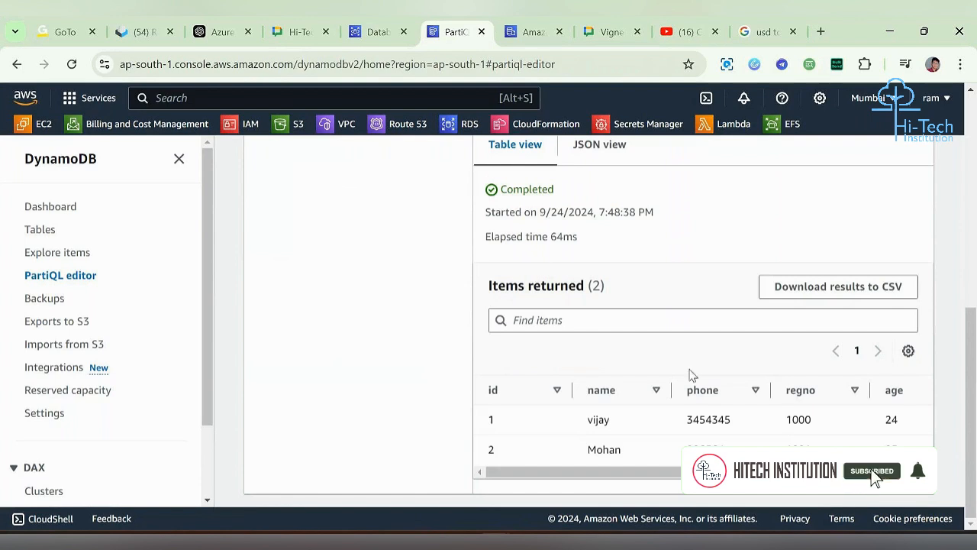
scroll(691, 375, "up", 3)
scroll(691, 375, "up", 3)
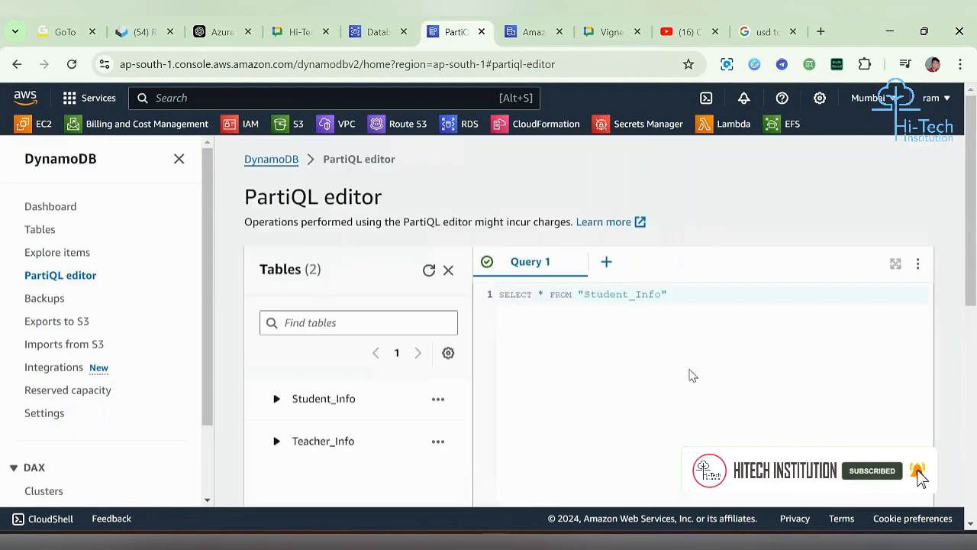
left_click(438, 398)
left_click(531, 297)
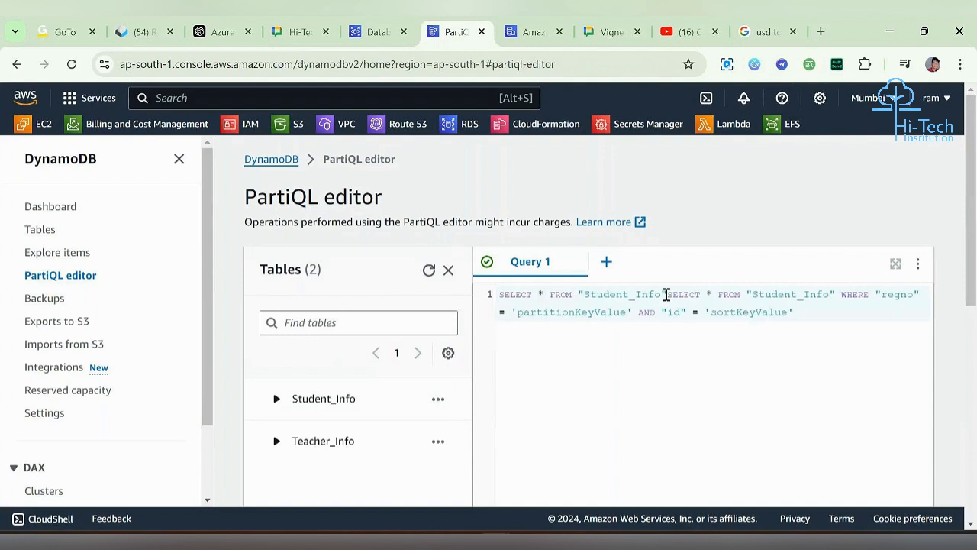
left_click(668, 294)
left_click_drag(668, 294, 489, 304)
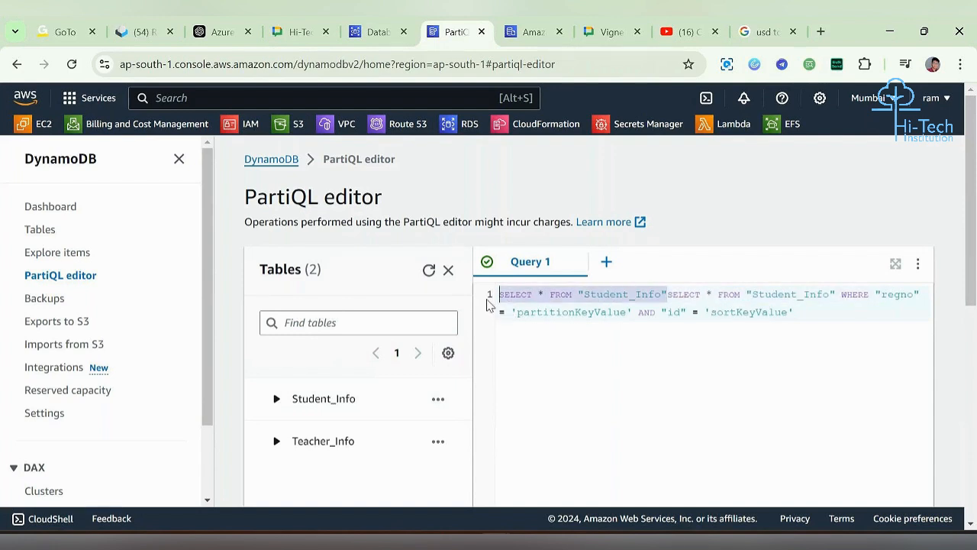
key("BackSpace")
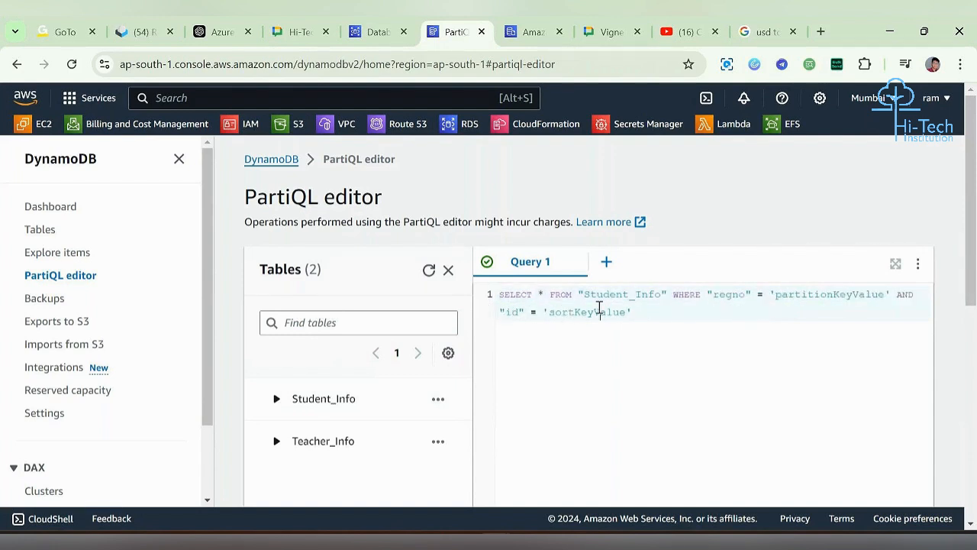
- Set regno to '1001' and id to '1' in the WHERE clause of the Student_Info query
double_click(600, 311)
type("1001")
double_click(839, 295)
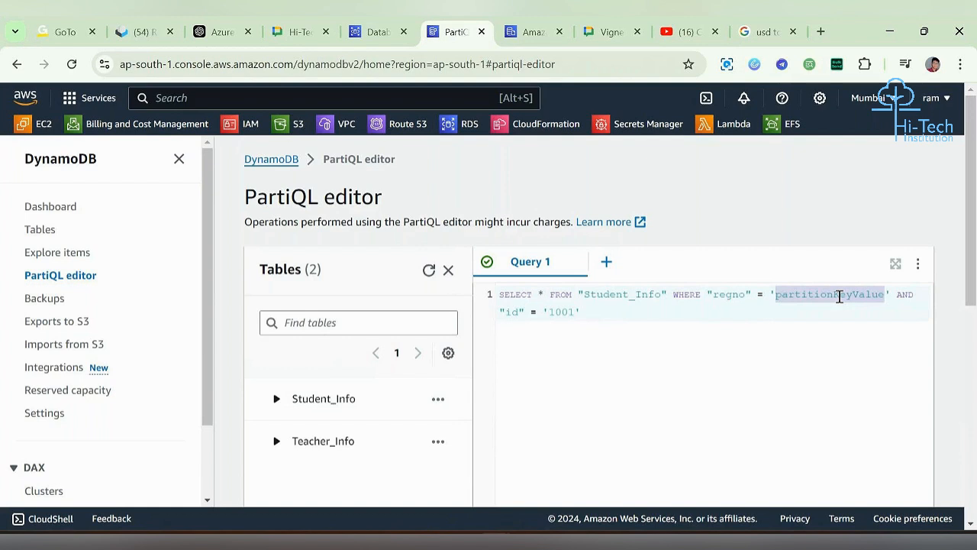
type("1001")
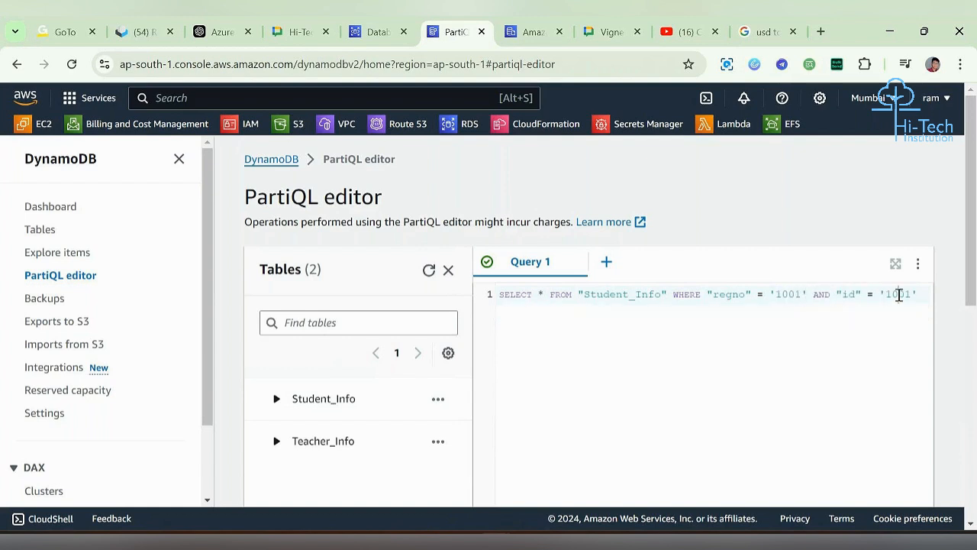
double_click(900, 295)
type("1")
scroll(631, 380, "down", 5)
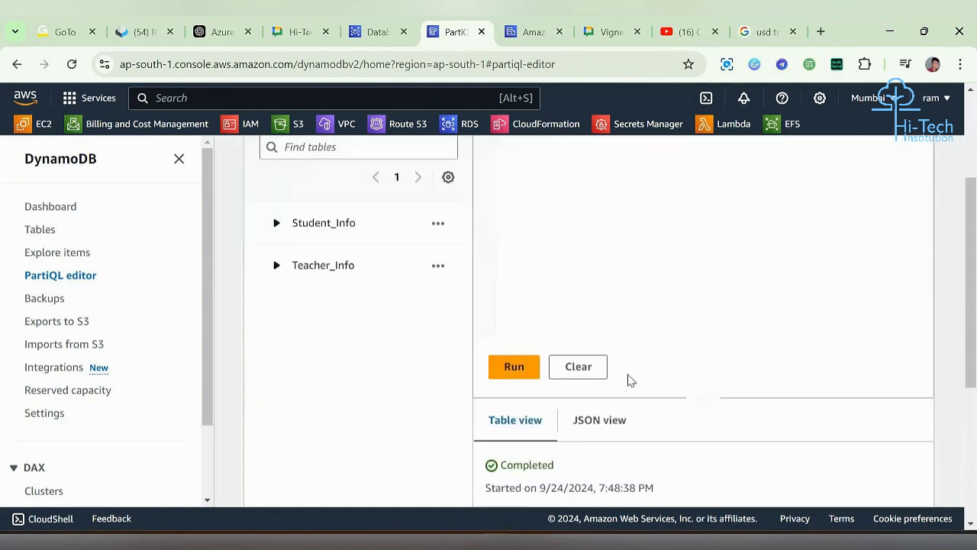
scroll(631, 380, "up", 5)
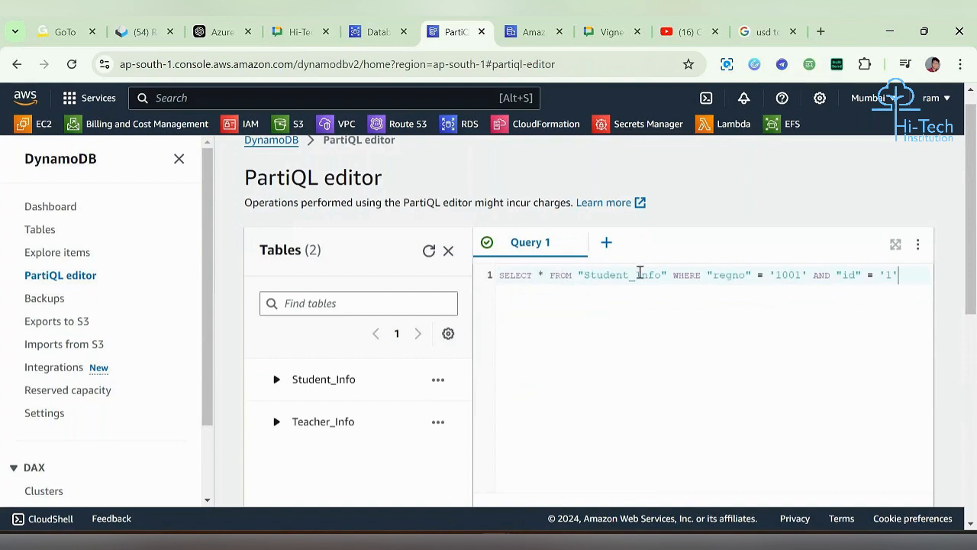
- Review the regno and id conditions and try to run the Student_Info query with them
double_click(735, 276)
double_click(849, 275)
double_click(781, 275)
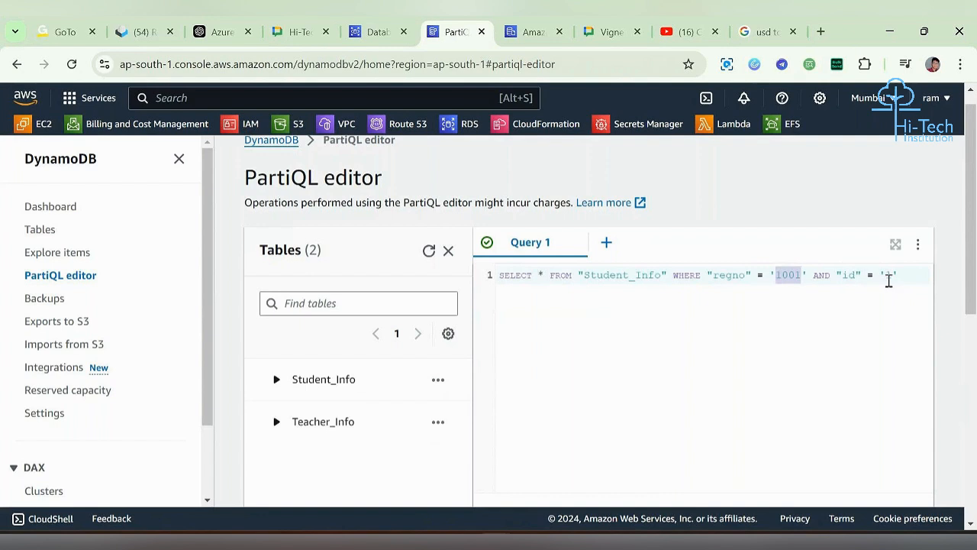
double_click(889, 277)
scroll(652, 390, "down", 3)
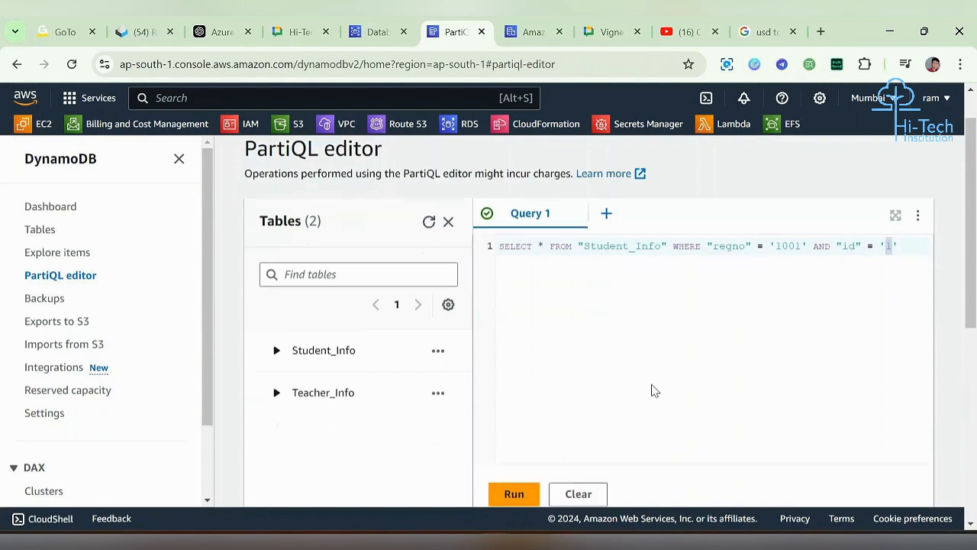
left_click(527, 323)
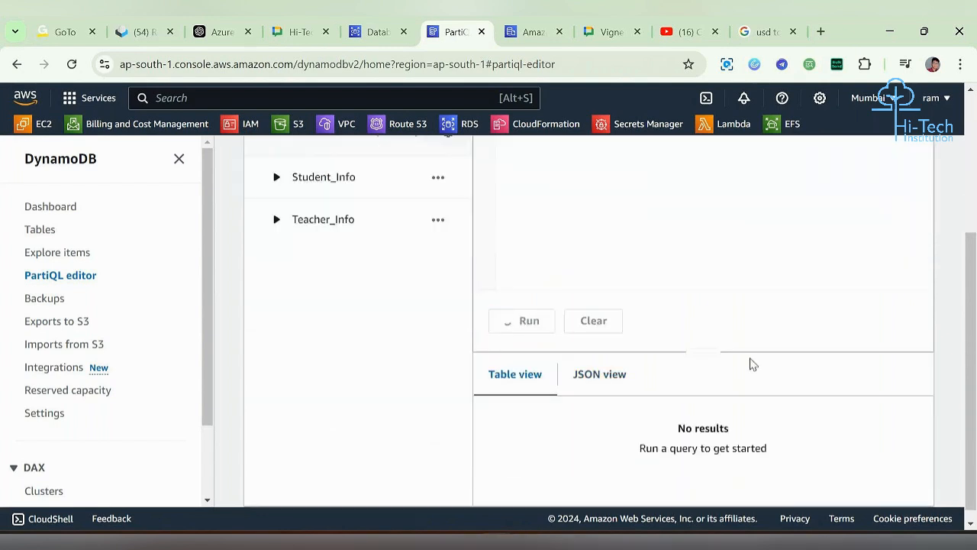
scroll(753, 365, "down", 2)
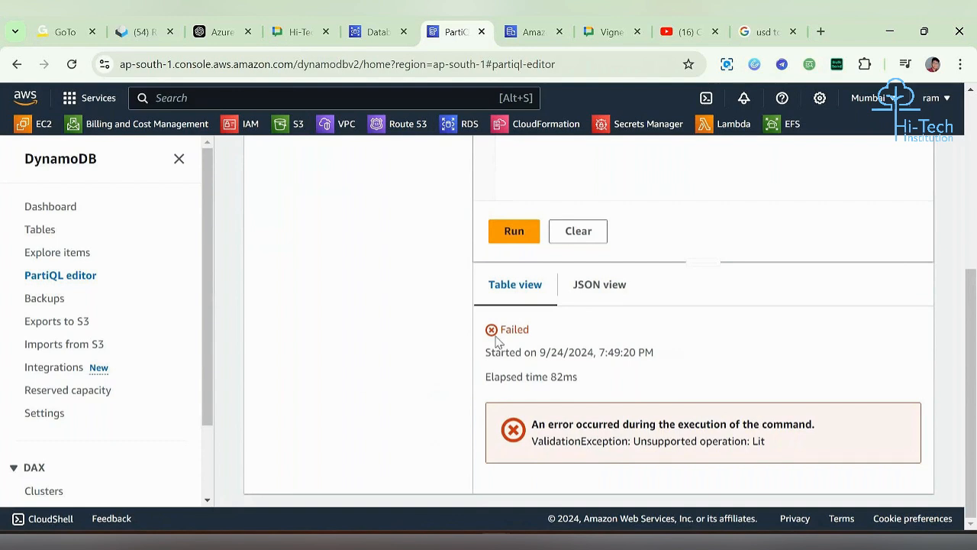
left_click_drag(497, 338, 596, 388)
- Change the id condition to '2', run the Student_Info query again and view the returned item
scroll(597, 388, "up", 4)
scroll(599, 389, "up", 3)
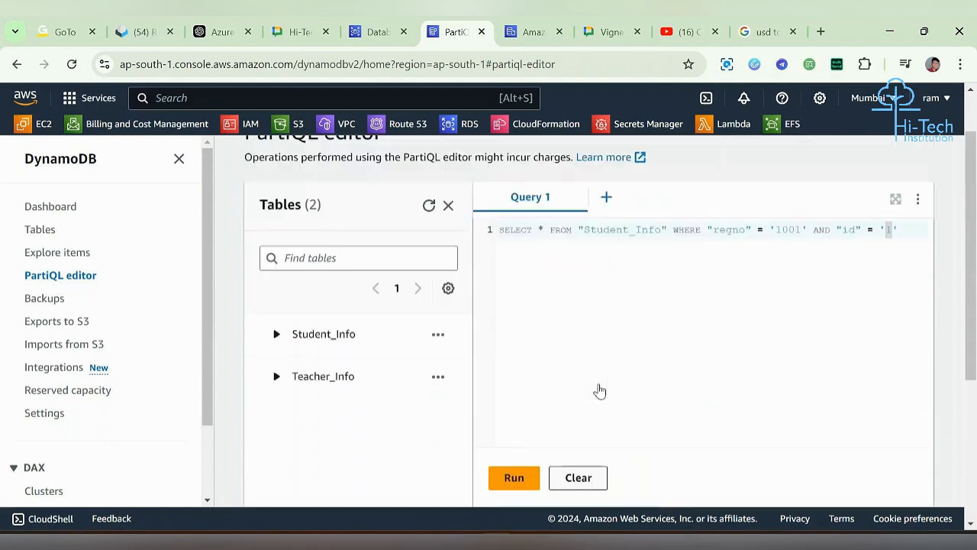
left_click(890, 271)
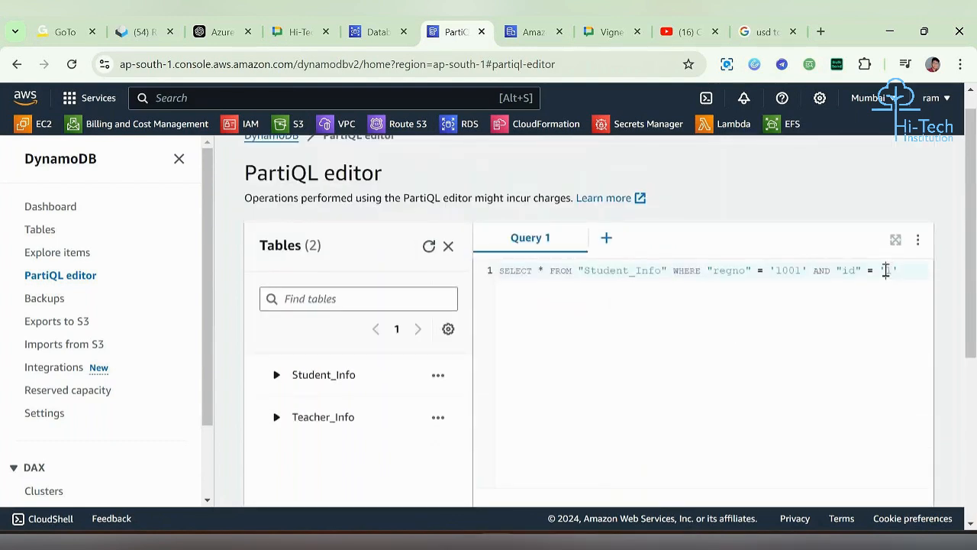
key("BackSpace")
type("2")
scroll(897, 303, "down", 6)
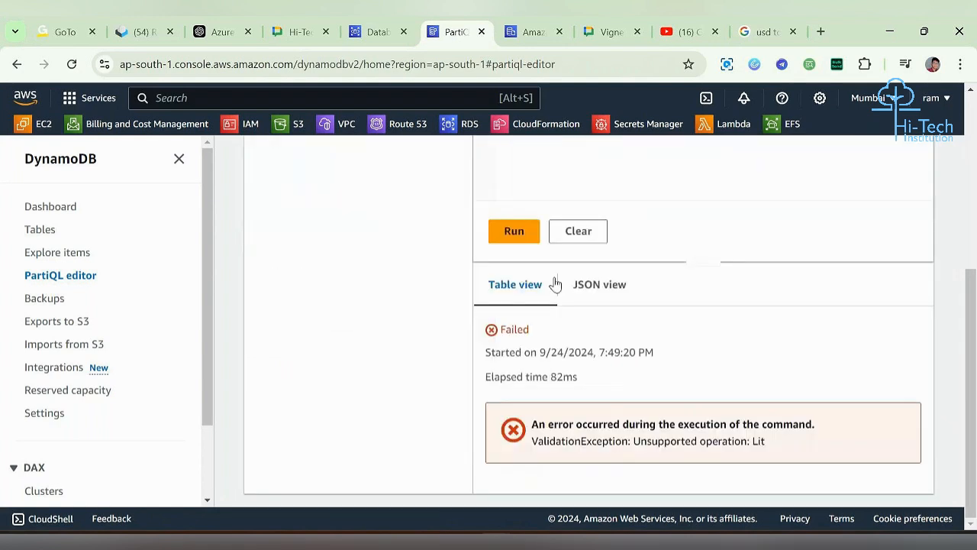
left_click(513, 241)
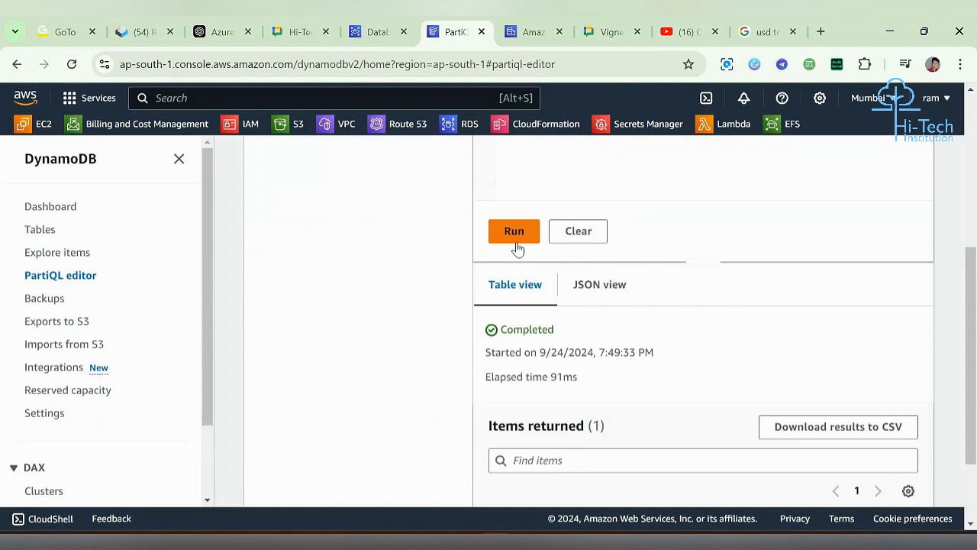
scroll(692, 367, "down", 3)
left_click_drag(484, 450, 886, 450)
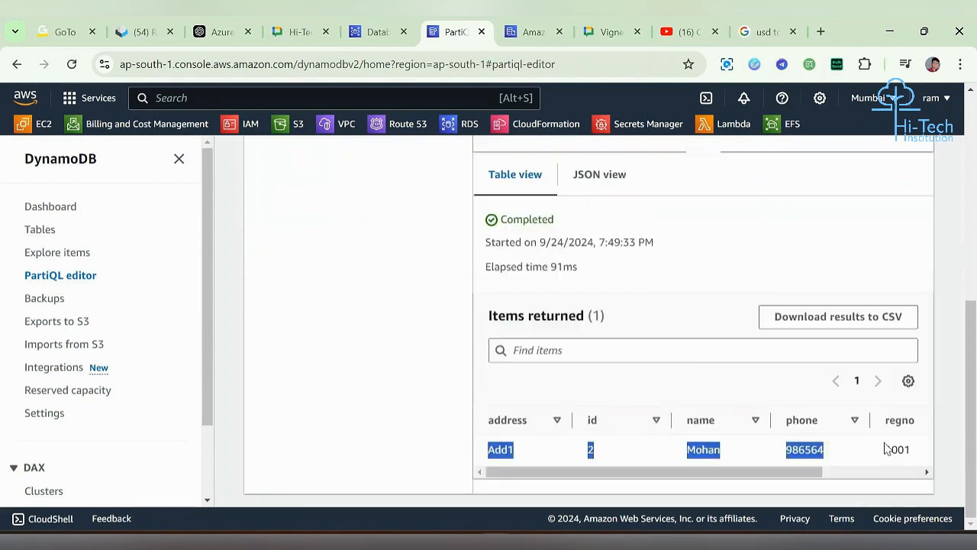
- Replace AND with OR, set regno to '1000' in the Student_Info query and run it
scroll(886, 450, "up", 3)
scroll(886, 449, "up", 5)
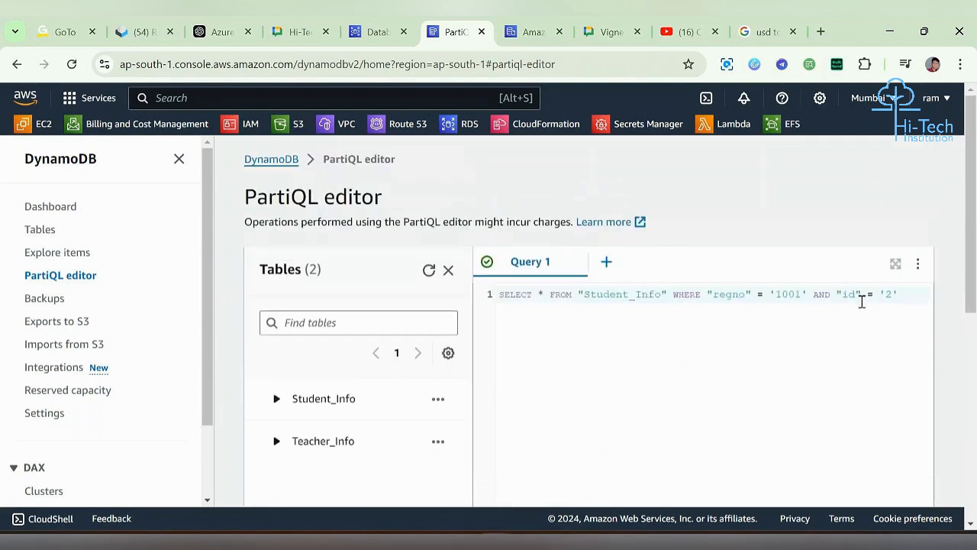
double_click(822, 294)
type("OR")
left_click(801, 294)
key("BackSpace")
type("0")
scroll(733, 321, "down", 3)
left_click(524, 359)
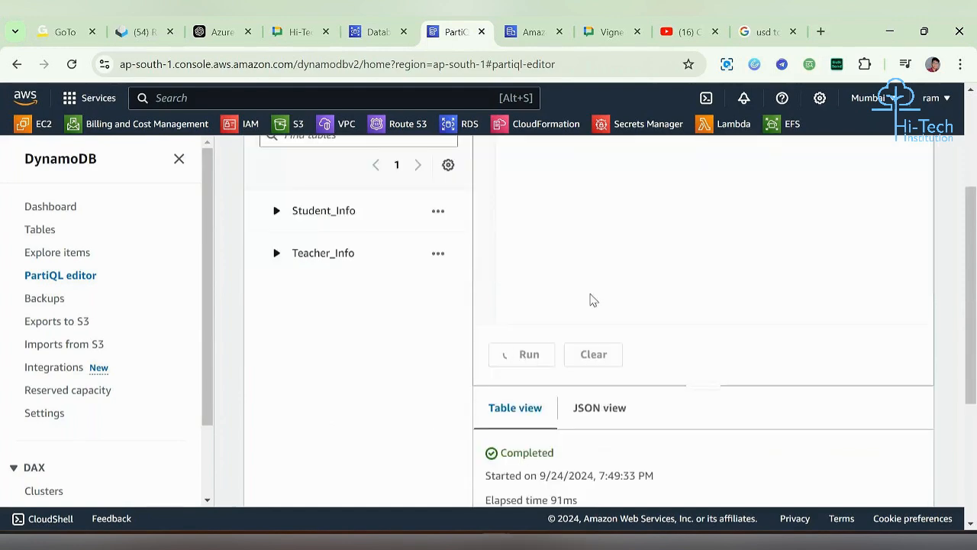
- Check the regno and id values of the returned items against the OR conditions
scroll(748, 234, "up", 3)
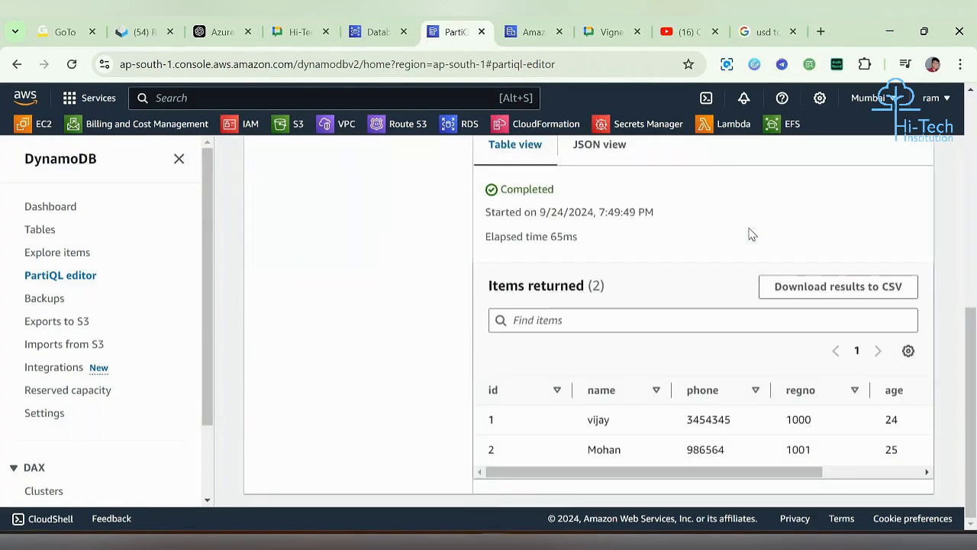
double_click(795, 421)
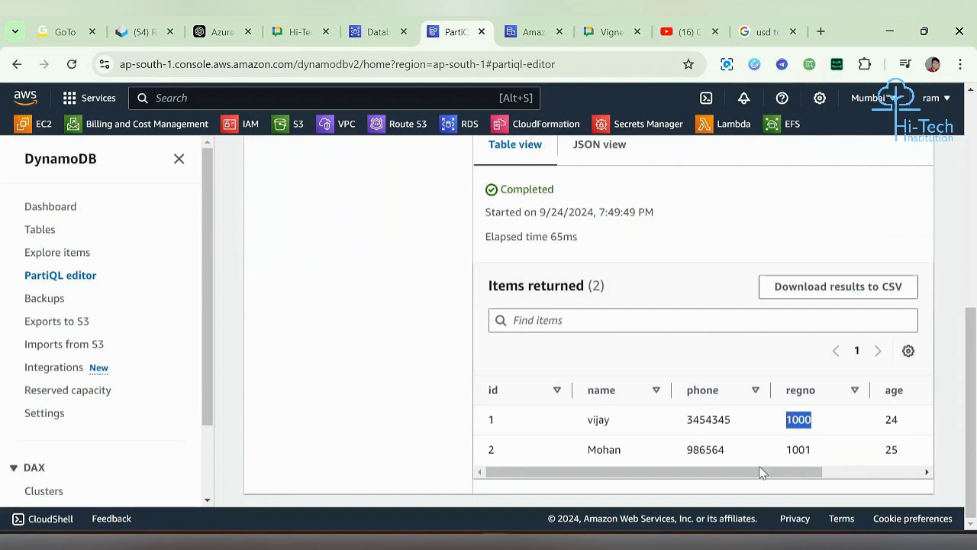
double_click(490, 451)
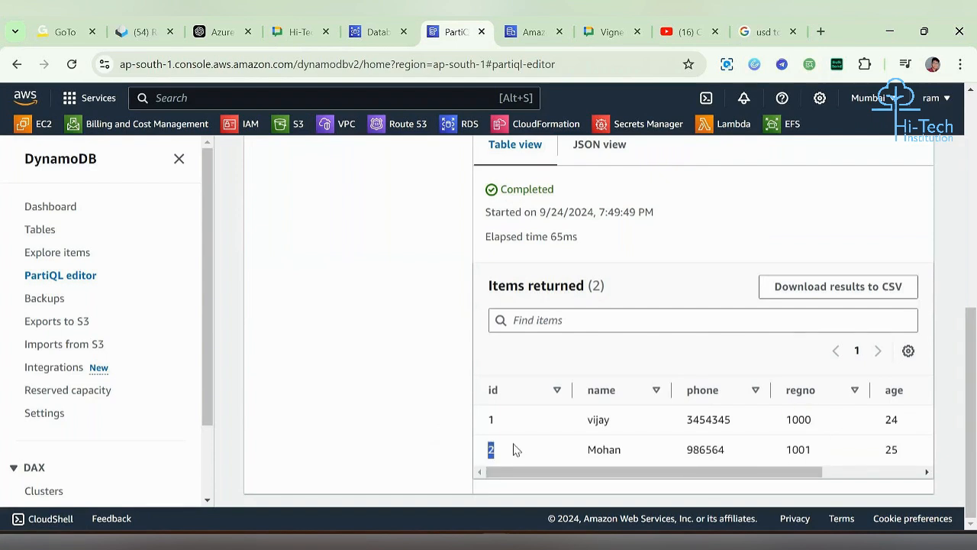
scroll(513, 449, "up", 1)
scroll(458, 474, "down", 1)
- Expand Teacher_Info, add its Set item UPDATE template to the editor, and clear all the statement text
scroll(778, 403, "up", 6)
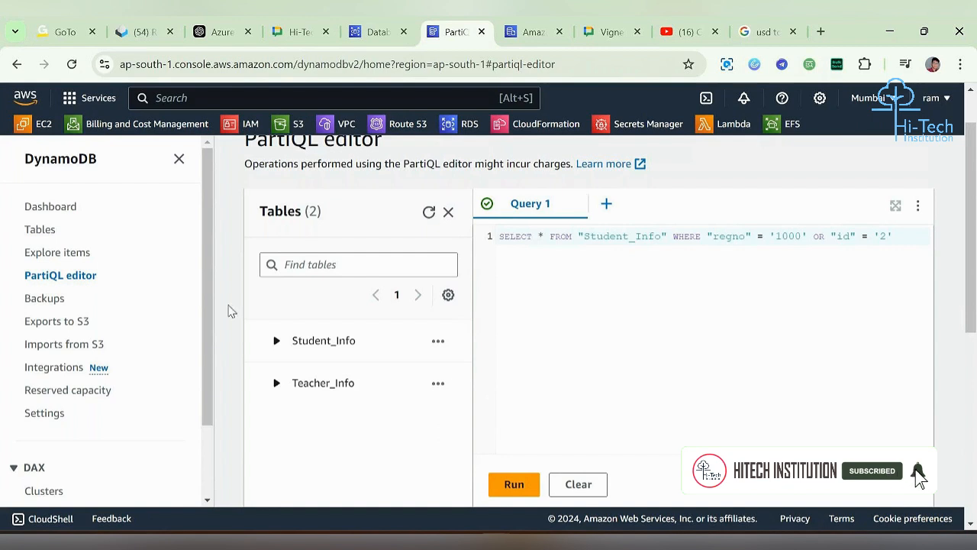
left_click(281, 383)
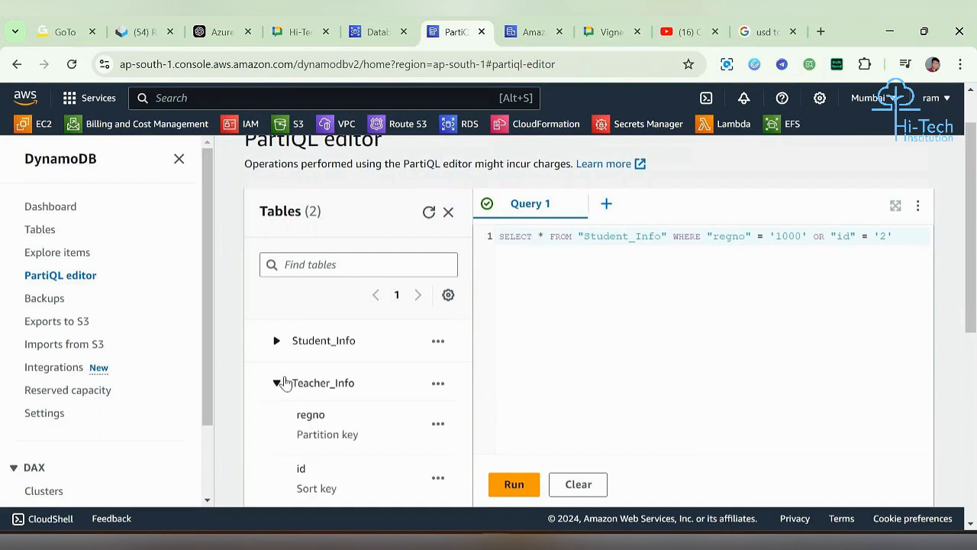
left_click(435, 384)
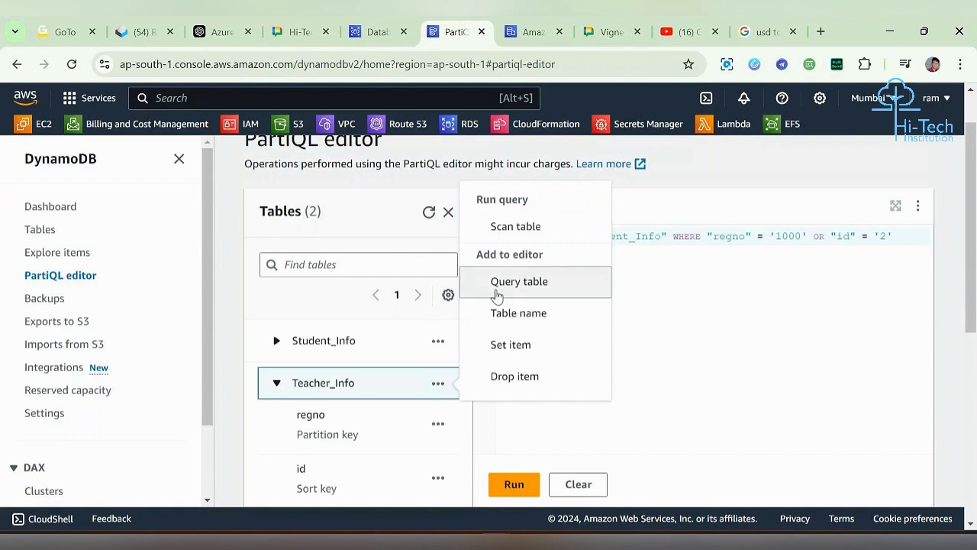
left_click(511, 345)
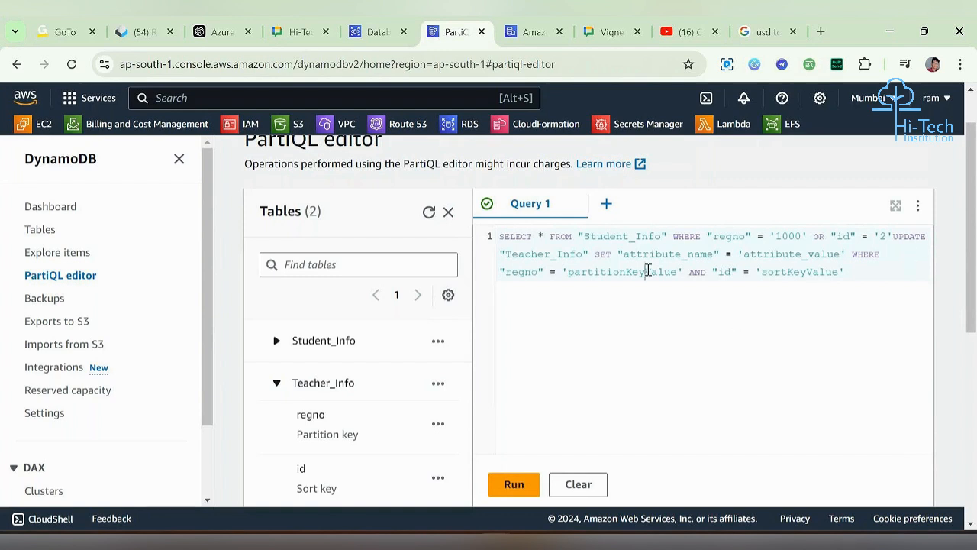
key("ctrl+a")
key("BackSpace")
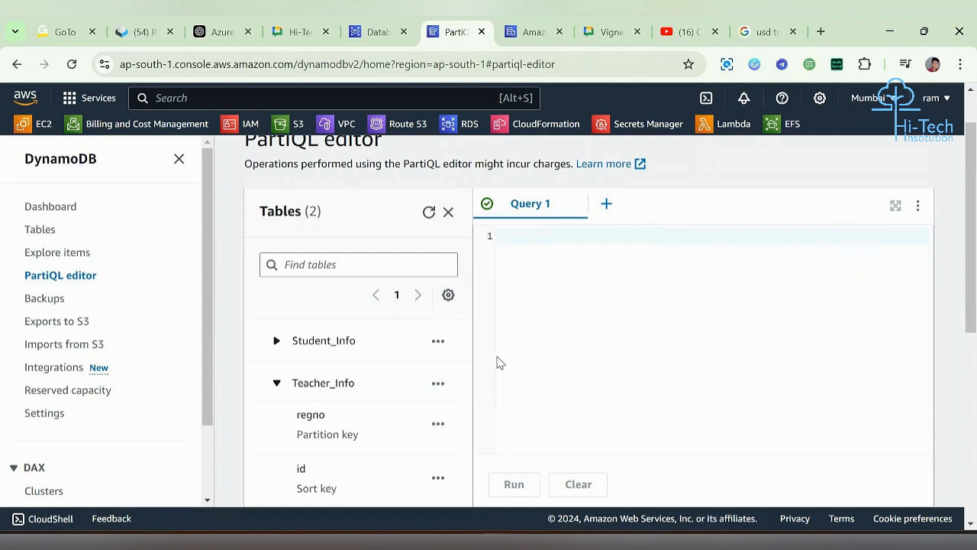
- Insert the Teacher_Info table name into the empty editor and delete it again
left_click(434, 391)
scroll(500, 378, "down", 2)
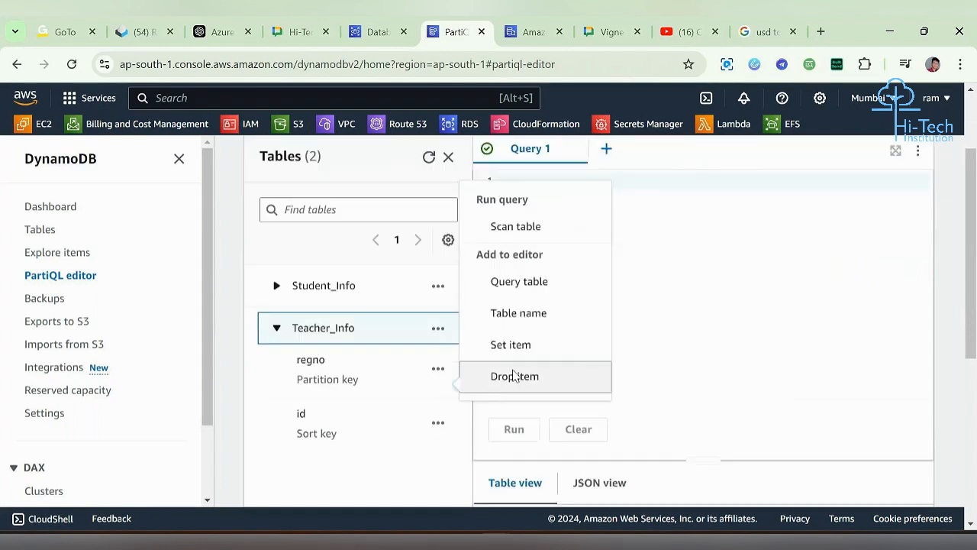
scroll(515, 374, "up", 2)
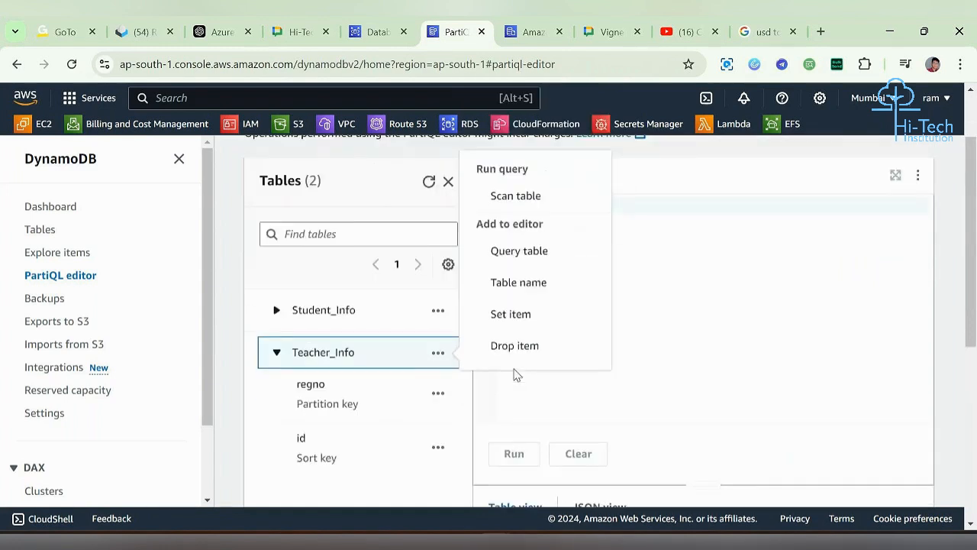
left_click(539, 292)
left_click(599, 210)
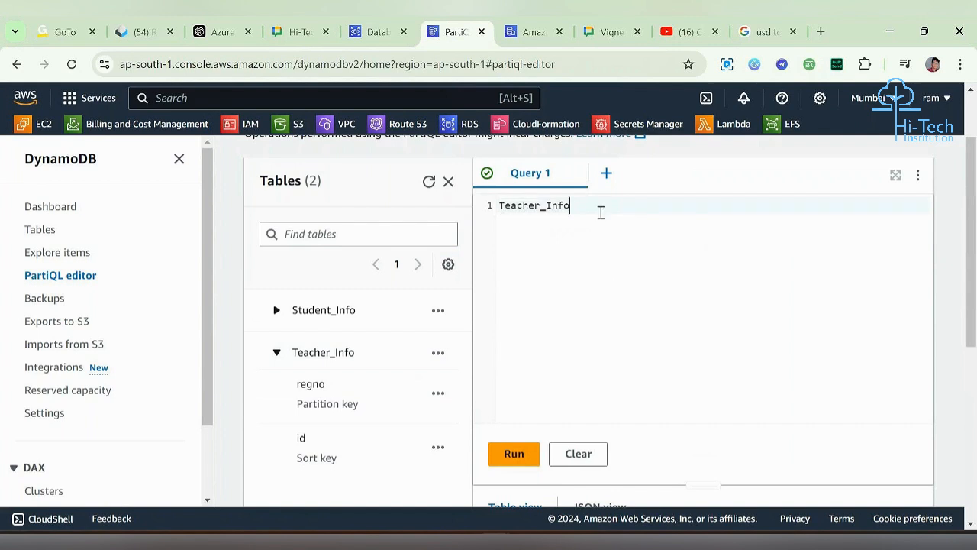
left_click_drag(600, 210, 453, 212)
key("BackSpace")
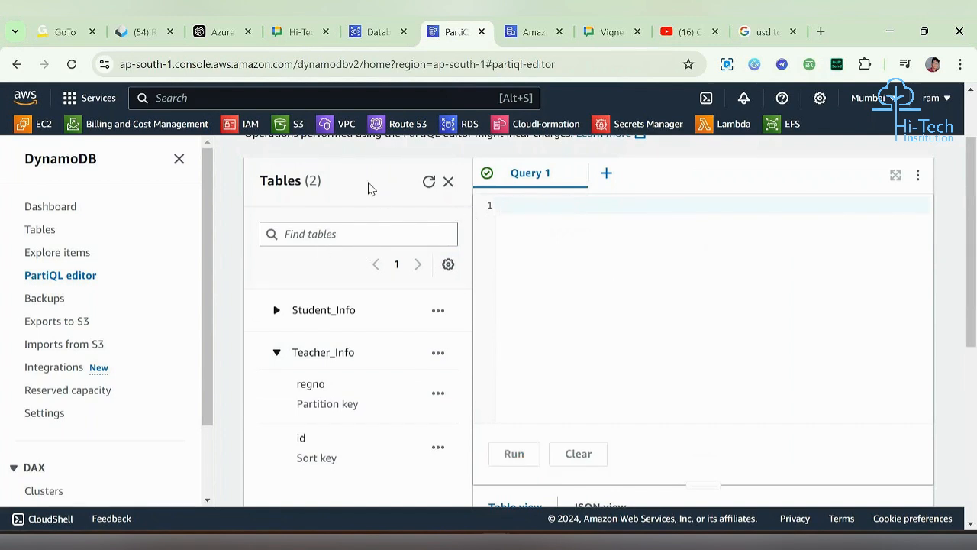
- Leave the PartiQL editor and open the list of DynamoDB tables
scroll(368, 189, "up", 3)
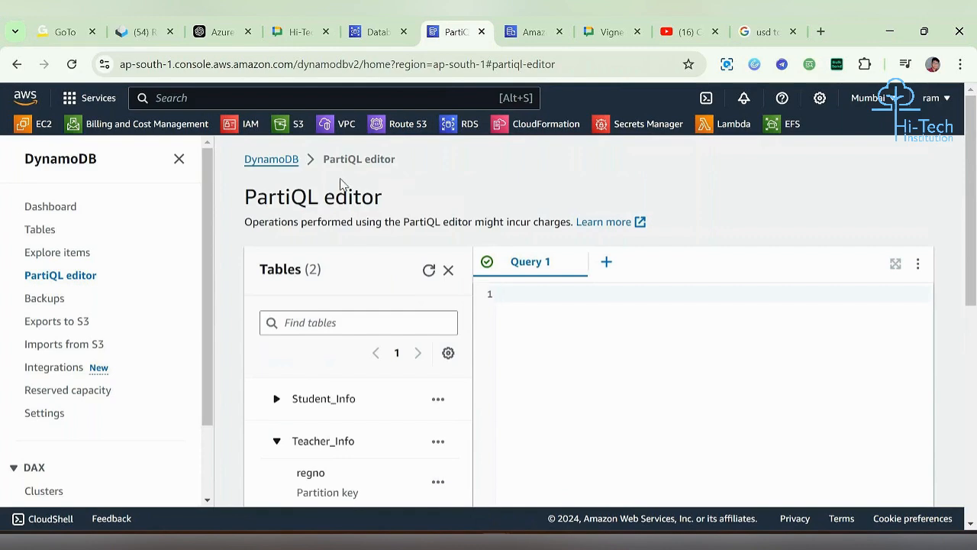
left_click(271, 160)
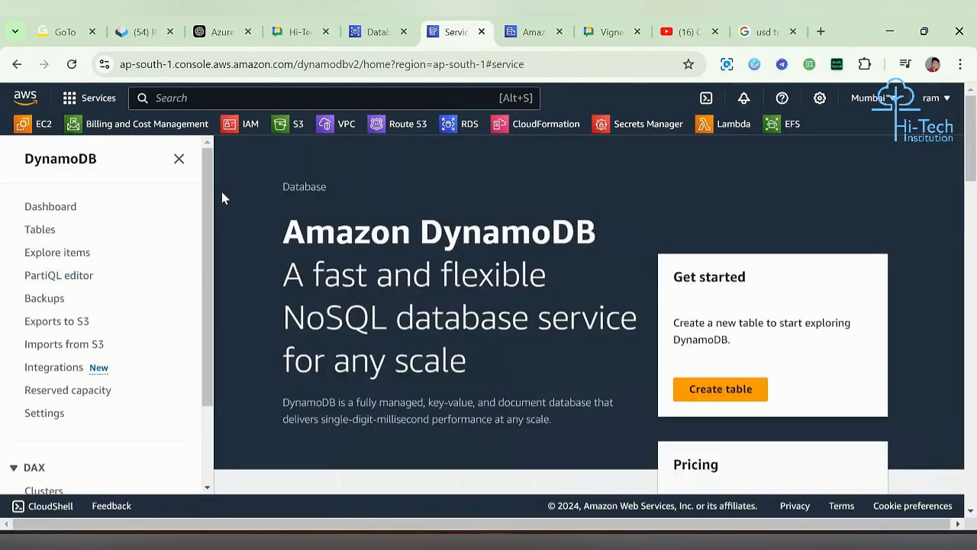
left_click(40, 230)
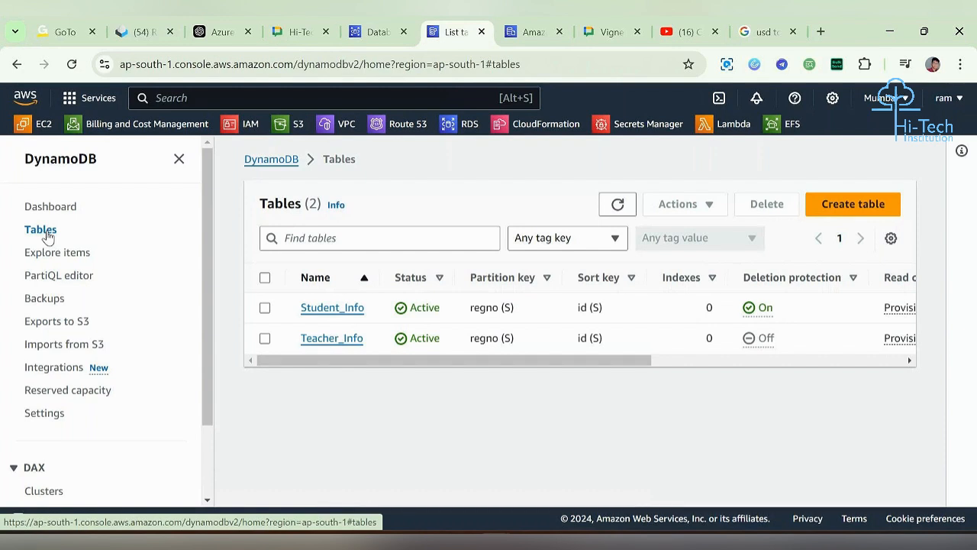
- Refresh the tables list and open Teacher_Info, looking at its item explorer before returning to the table details
left_click(618, 203)
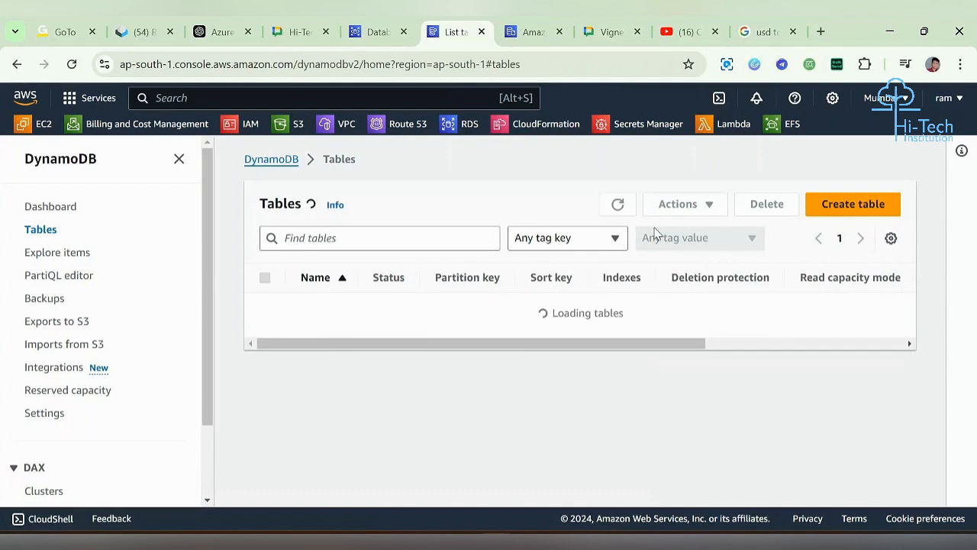
left_click(347, 341)
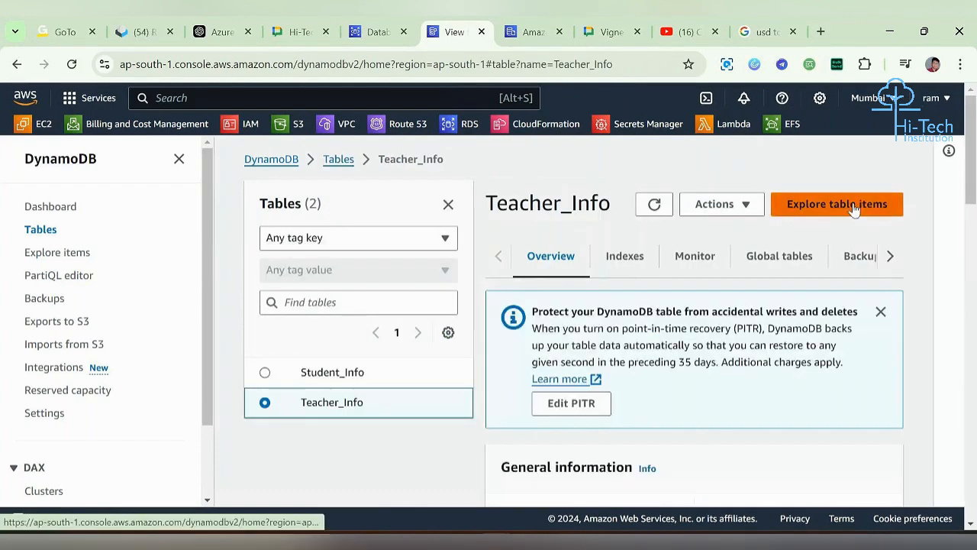
left_click(854, 205)
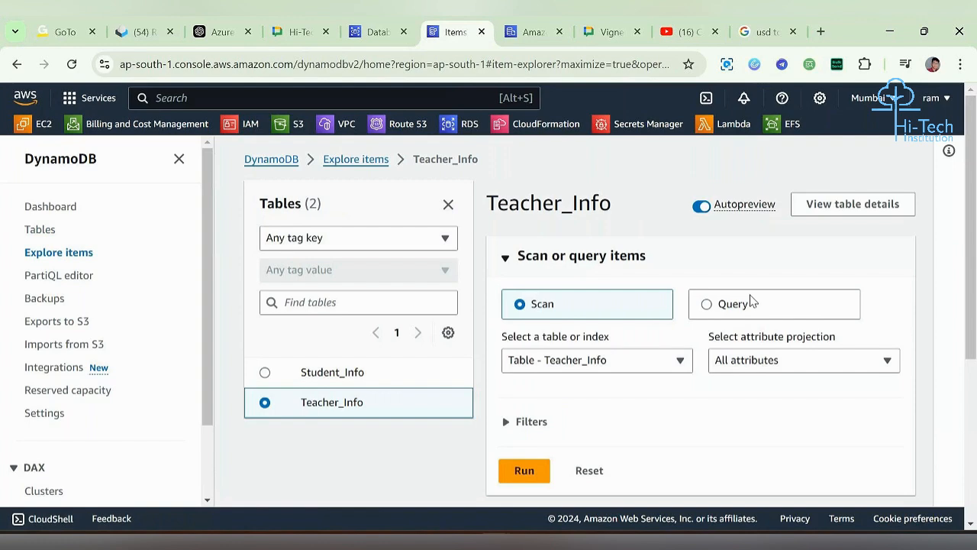
left_click(320, 406)
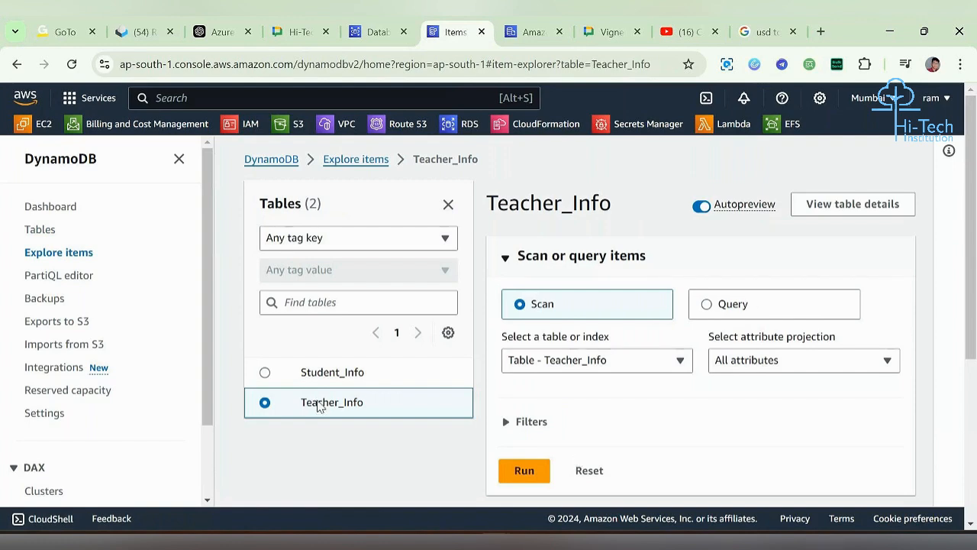
left_click(873, 203)
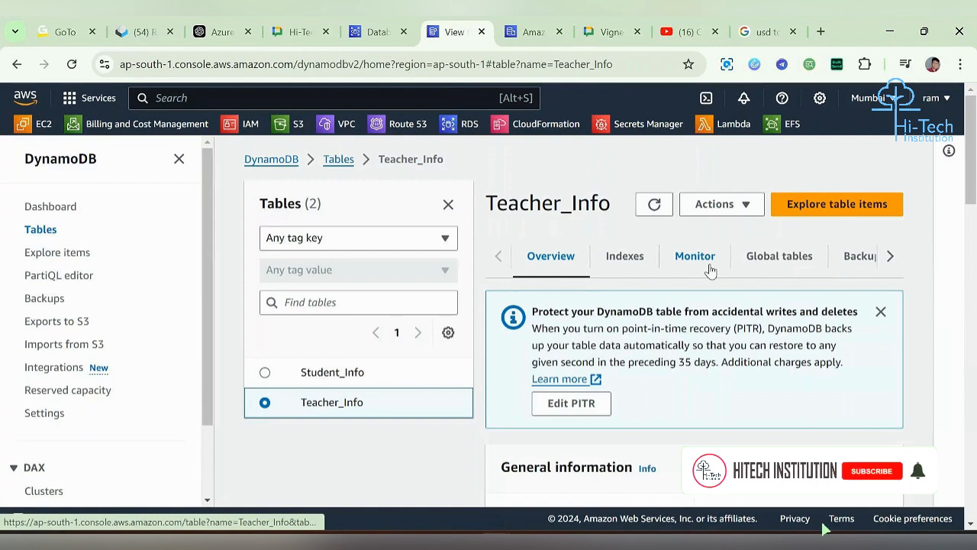
- Start a new item in Teacher_Info with regno 2000 and id 1
left_click(722, 204)
left_click(761, 301)
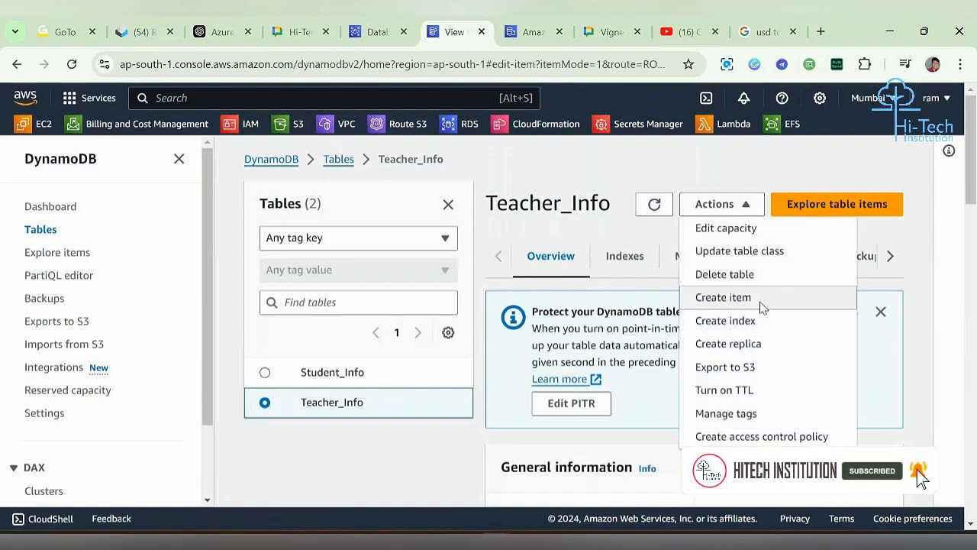
left_click(510, 361)
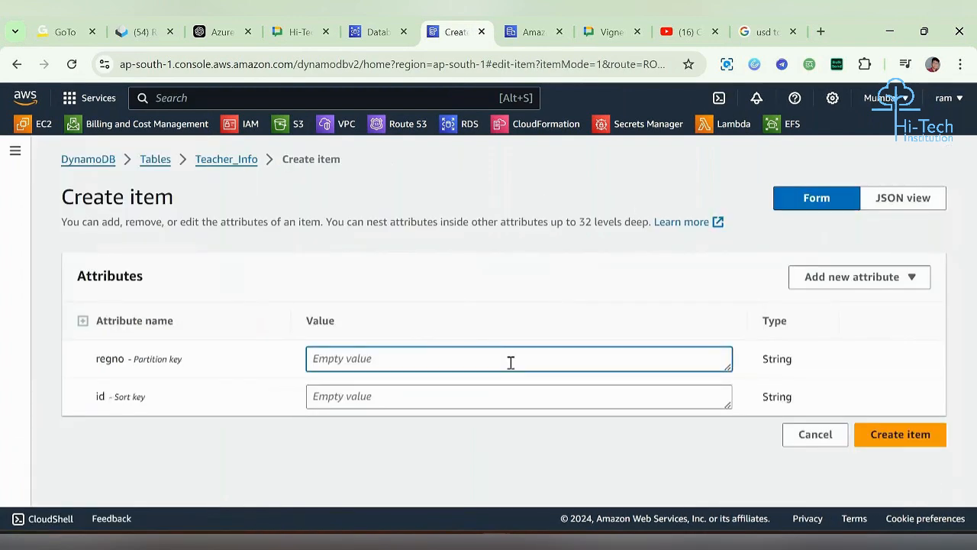
type("2000")
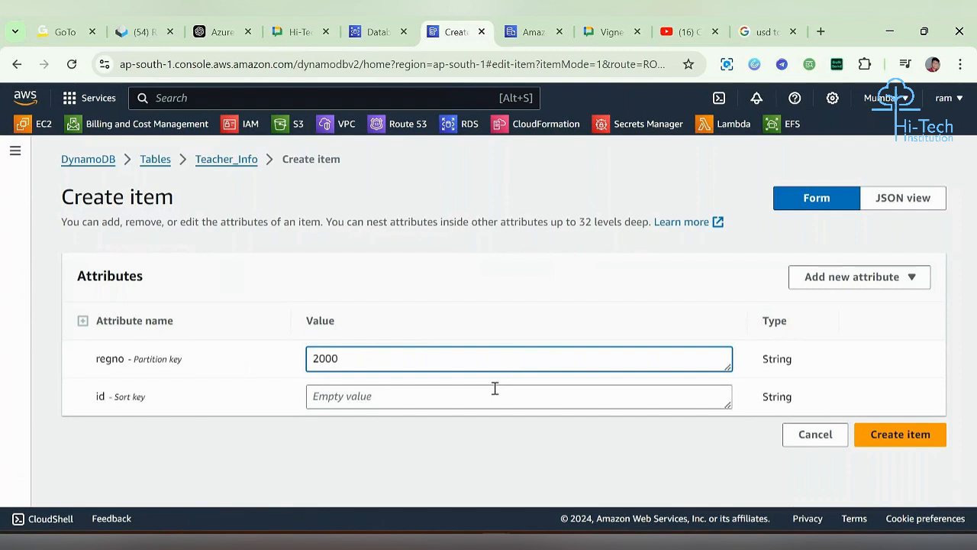
left_click(494, 393)
type("1")
- Add a String attribute called name to the item and enter the teacher's name as its value
left_click(894, 280)
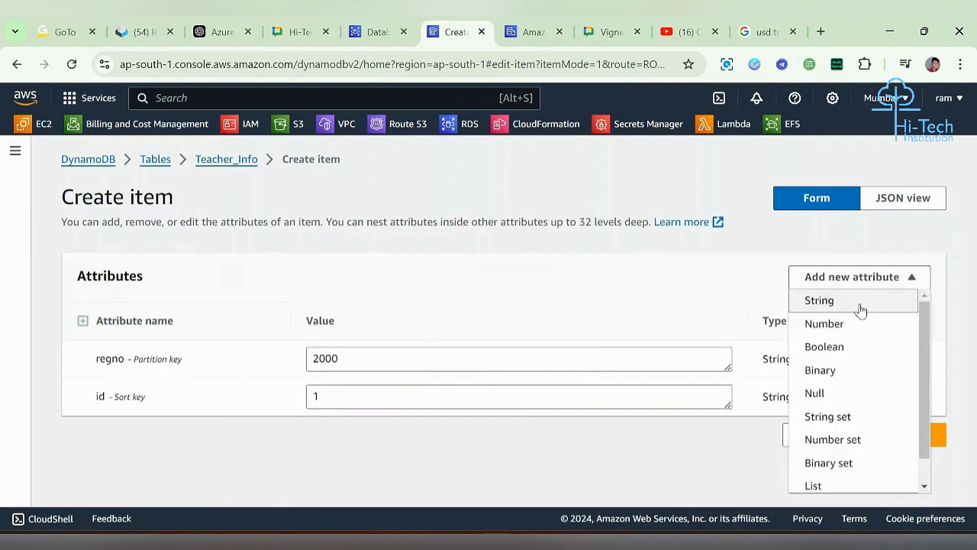
left_click(840, 309)
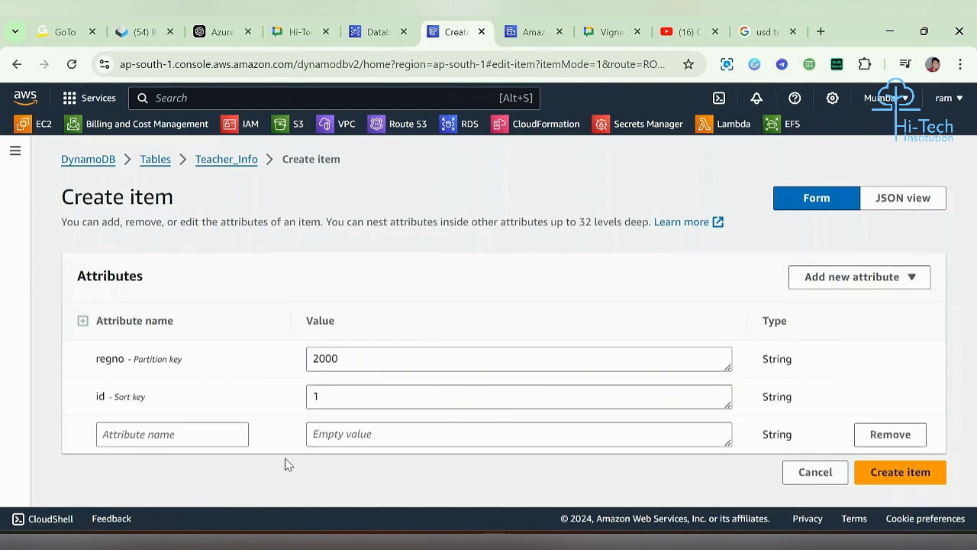
left_click(188, 430)
type("name")
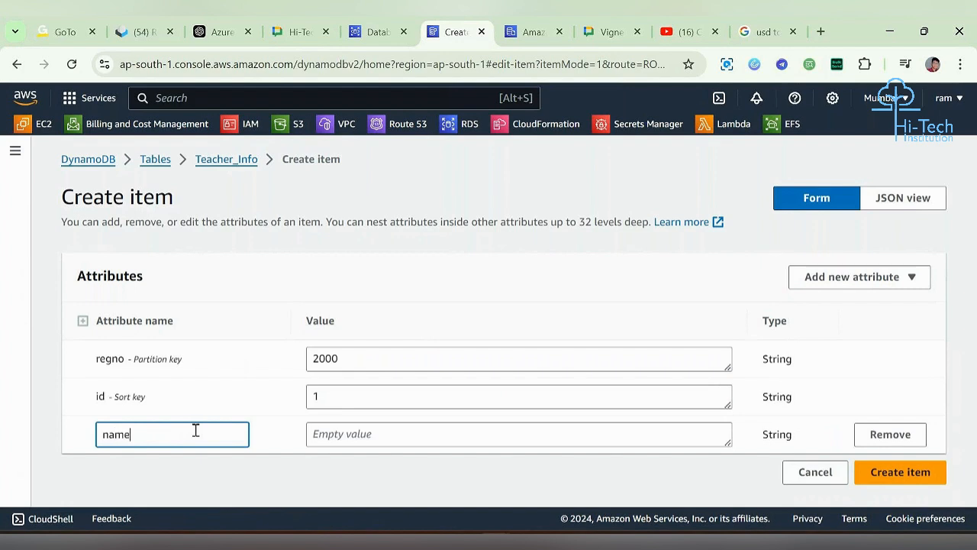
left_click(347, 429)
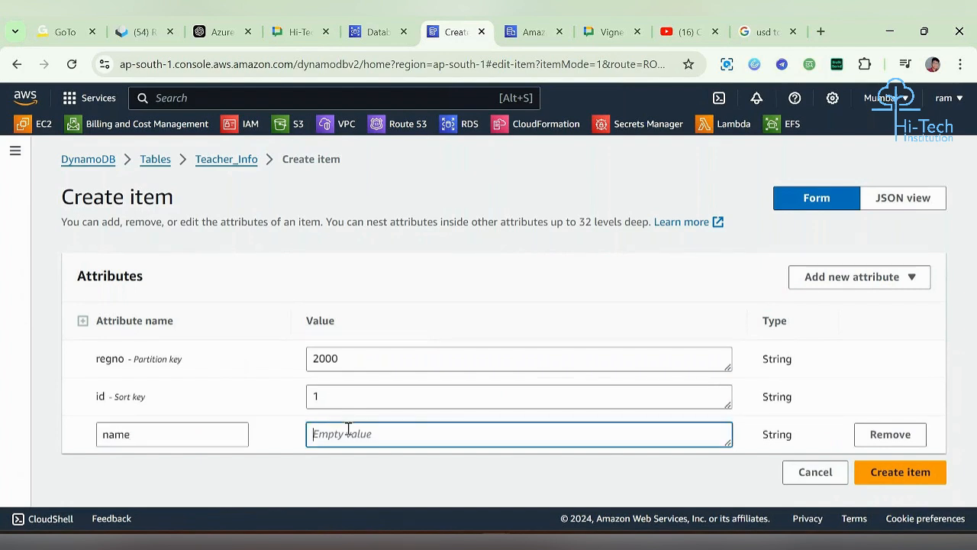
type("shalini")
- Add a String attribute role with the value "maths teacher" and create the item
left_click(842, 295)
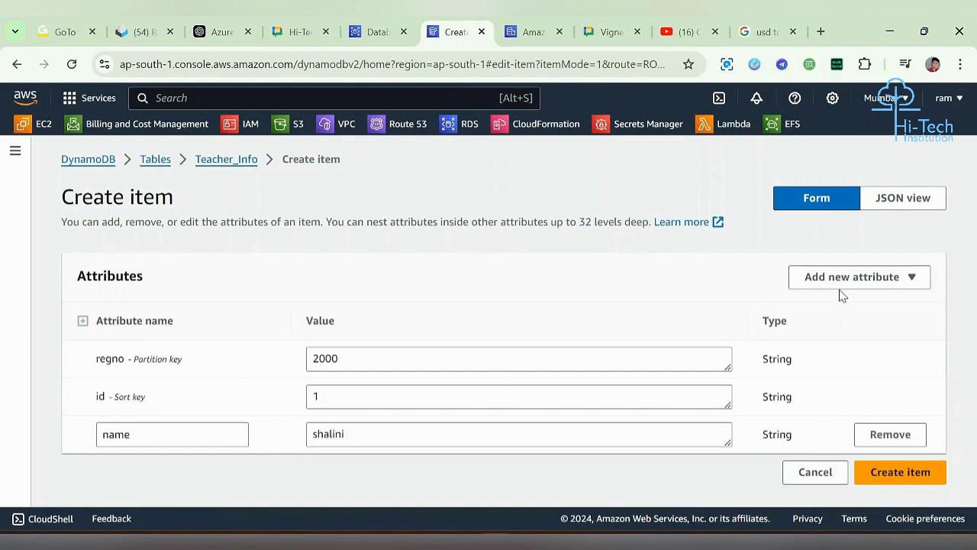
left_click(843, 278)
left_click(835, 303)
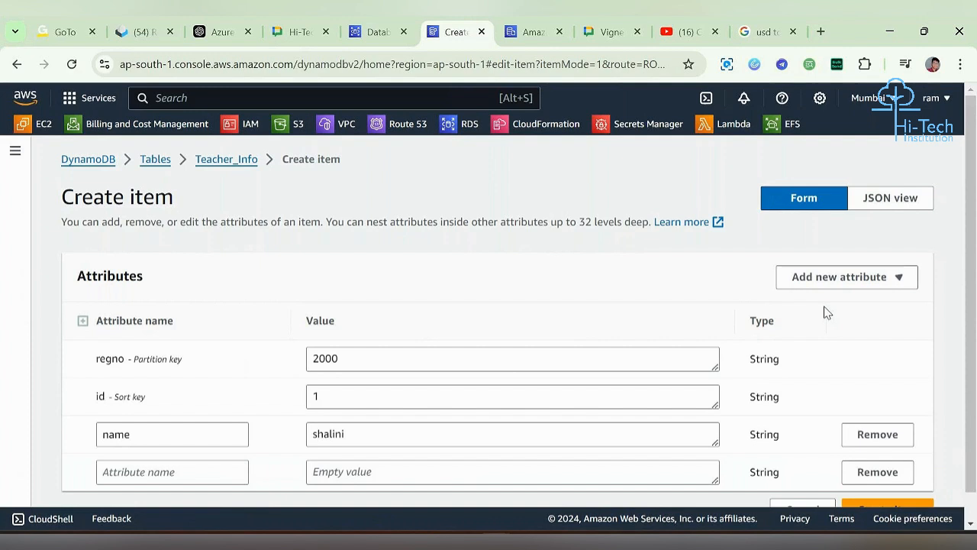
left_click(197, 472)
type("ro")
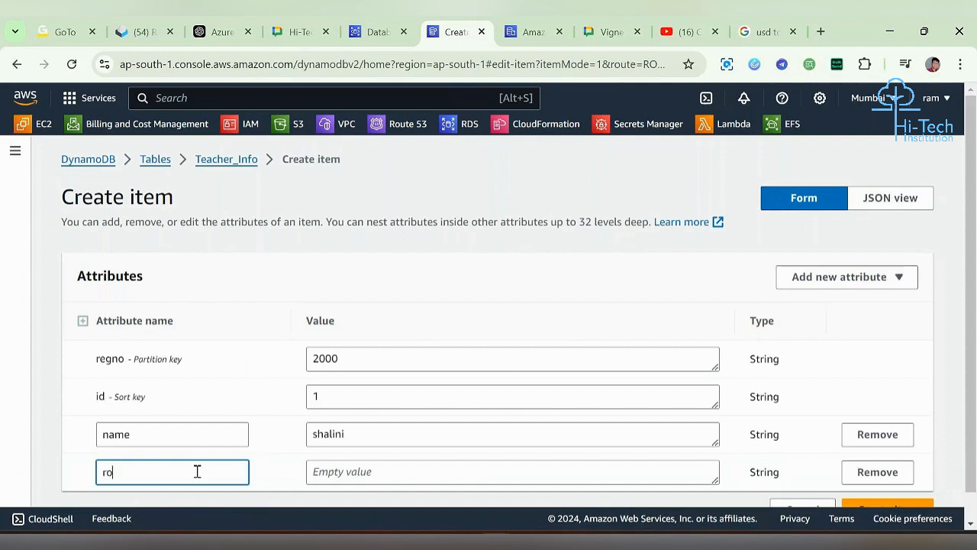
type("le")
left_click(350, 464)
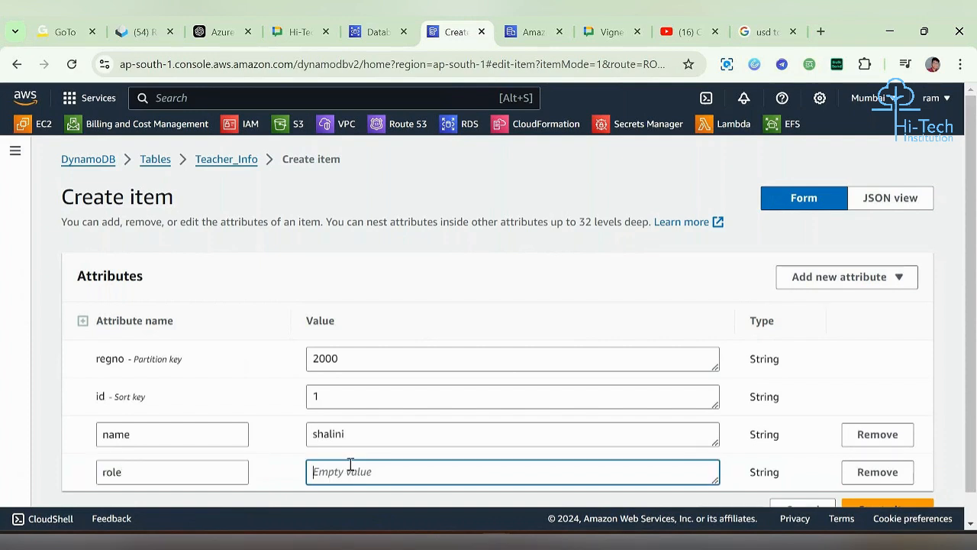
type("mat")
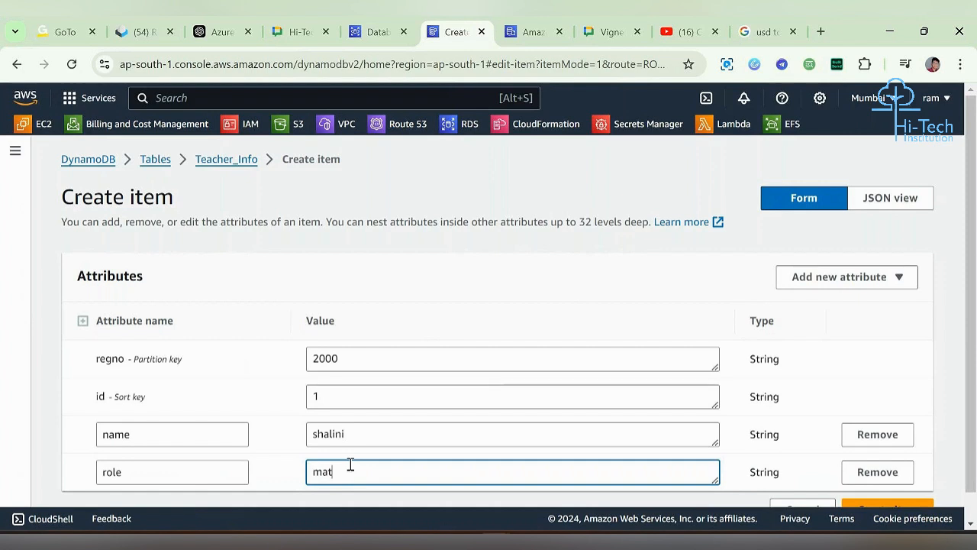
type("hs teacher")
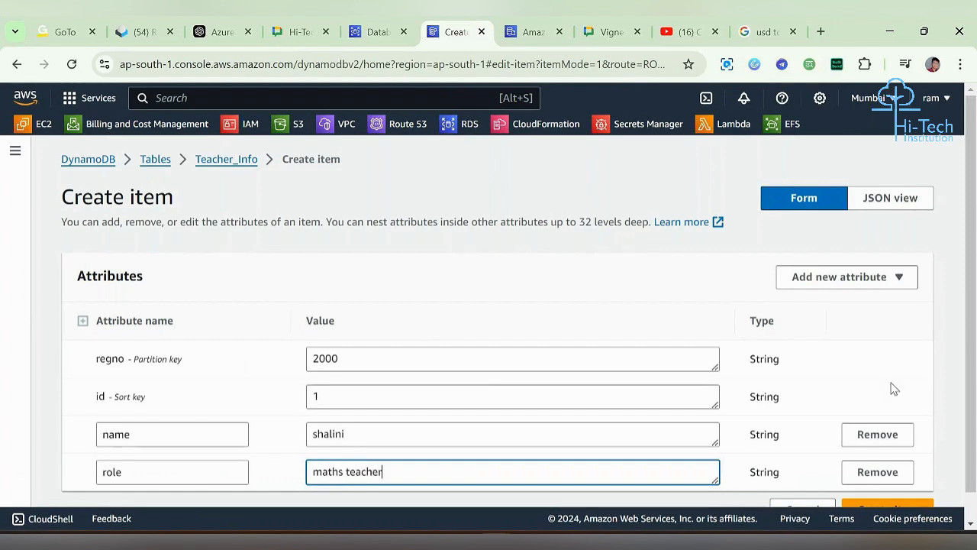
left_click(918, 504)
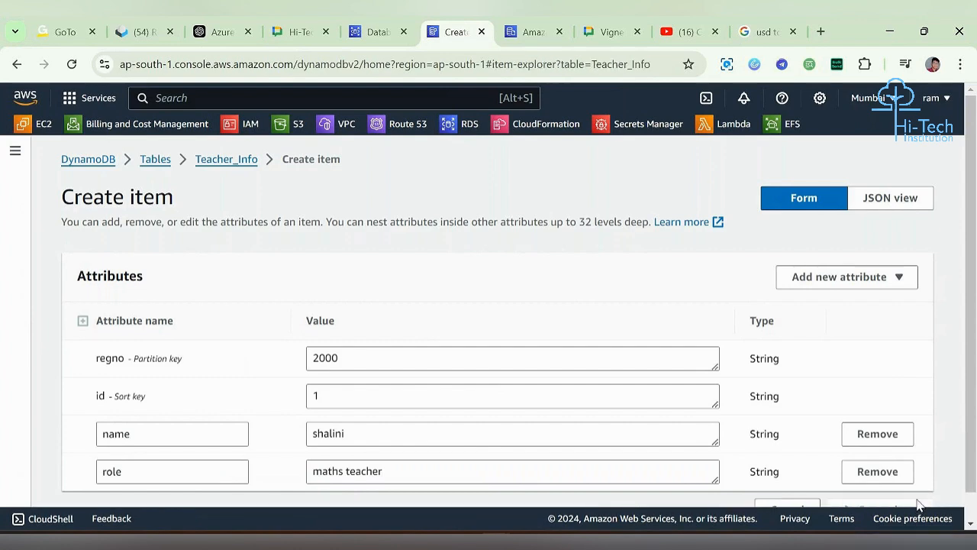
- Check the returned Teacher_Info item and the read capacity units consumed by the scan
scroll(577, 454, "down", 3)
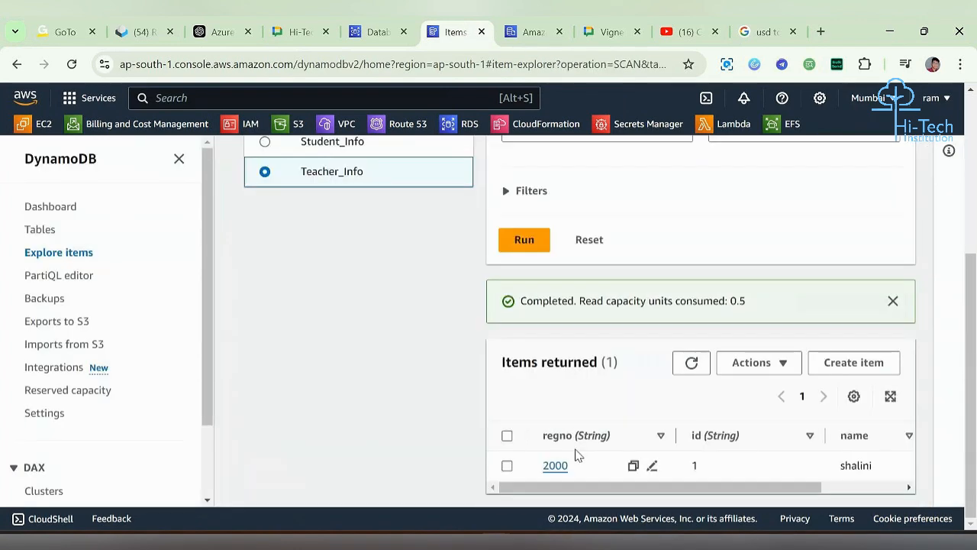
scroll(616, 378, "up", 2)
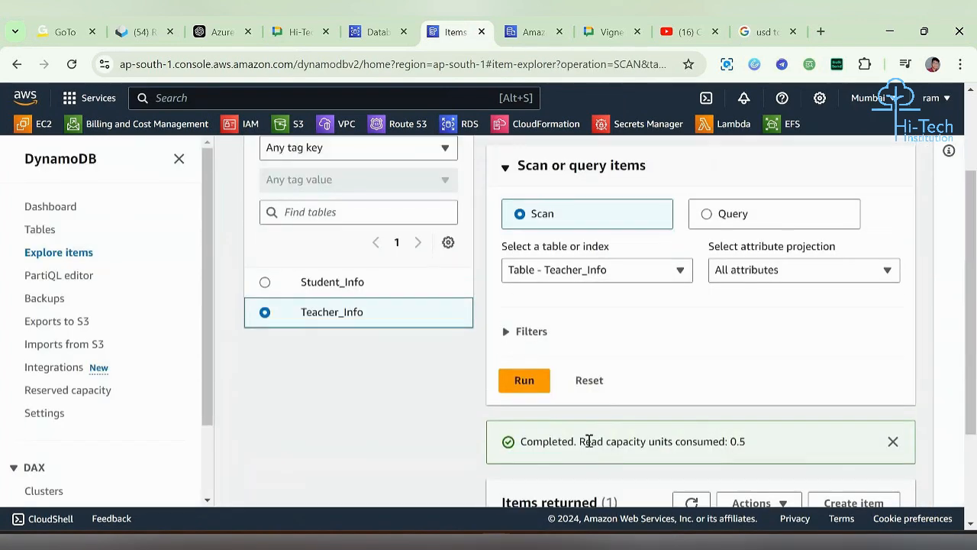
left_click_drag(579, 442, 788, 451)
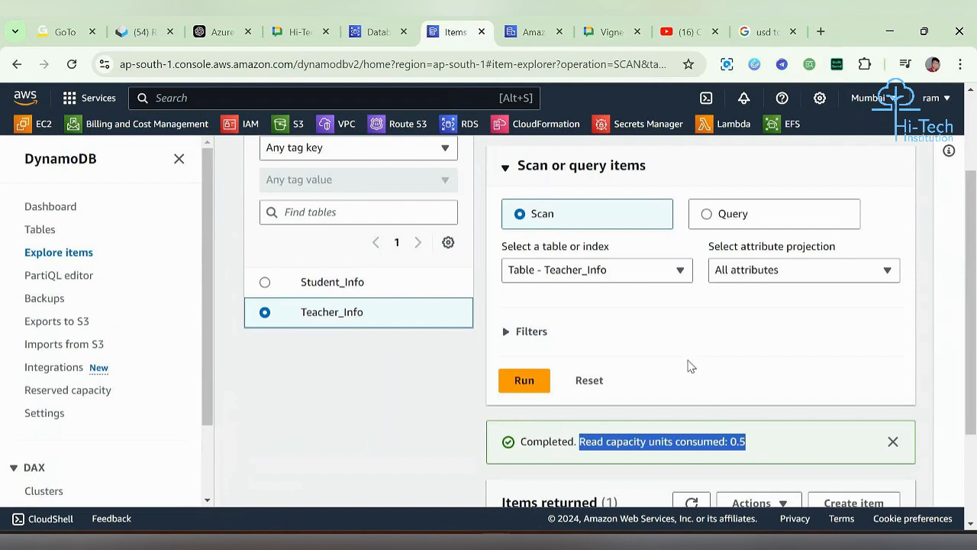
scroll(688, 366, "down", 2)
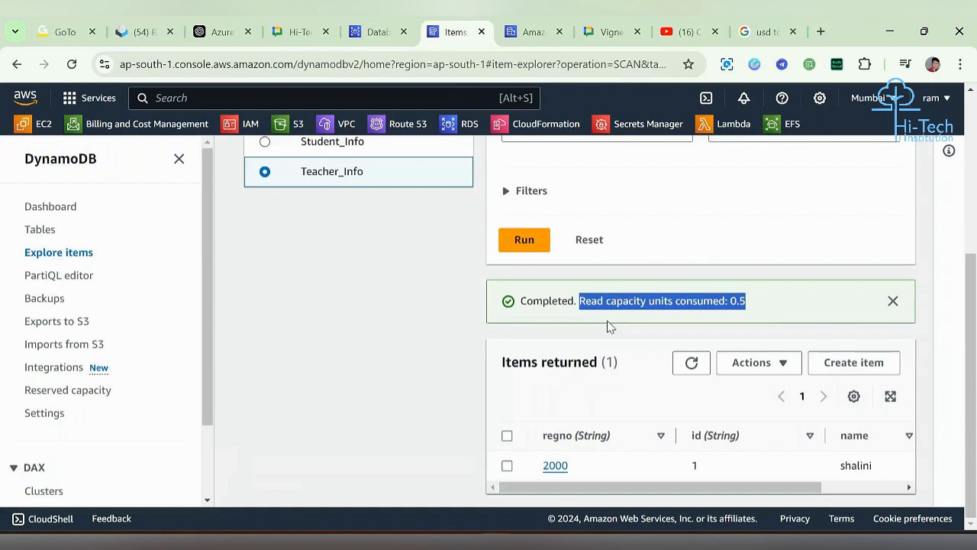
left_click(777, 315)
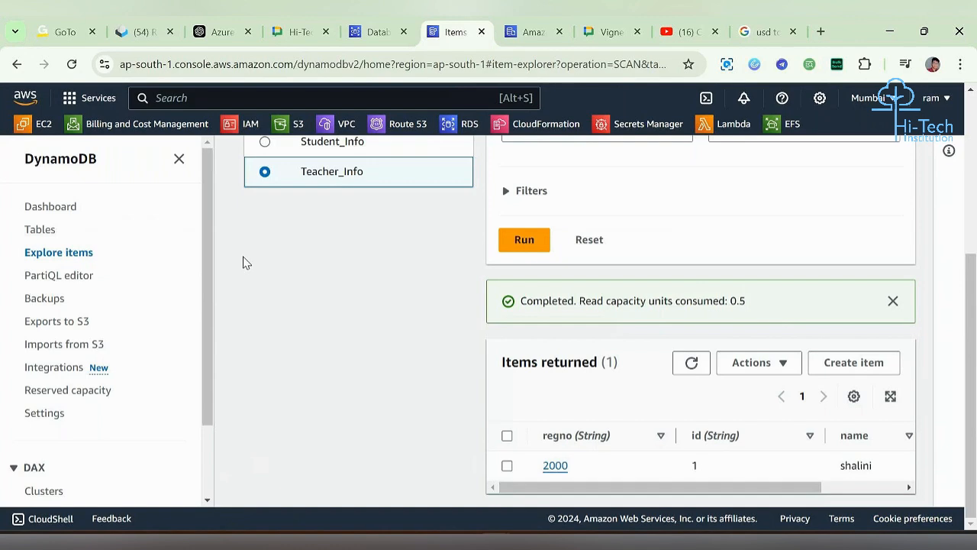
- Look at the Backups page and the settings for exporting a table to Amazon S3, returning to the exports list
left_click(69, 297)
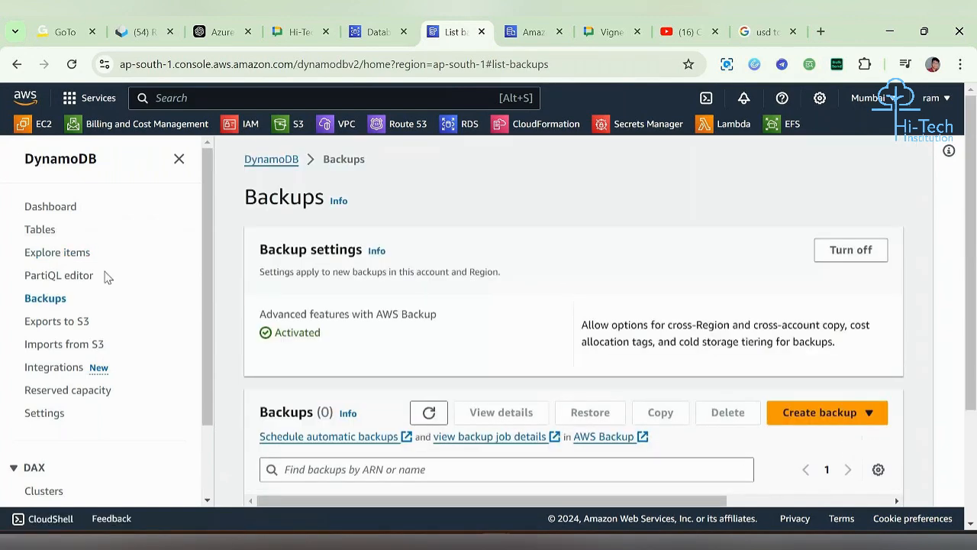
left_click(79, 321)
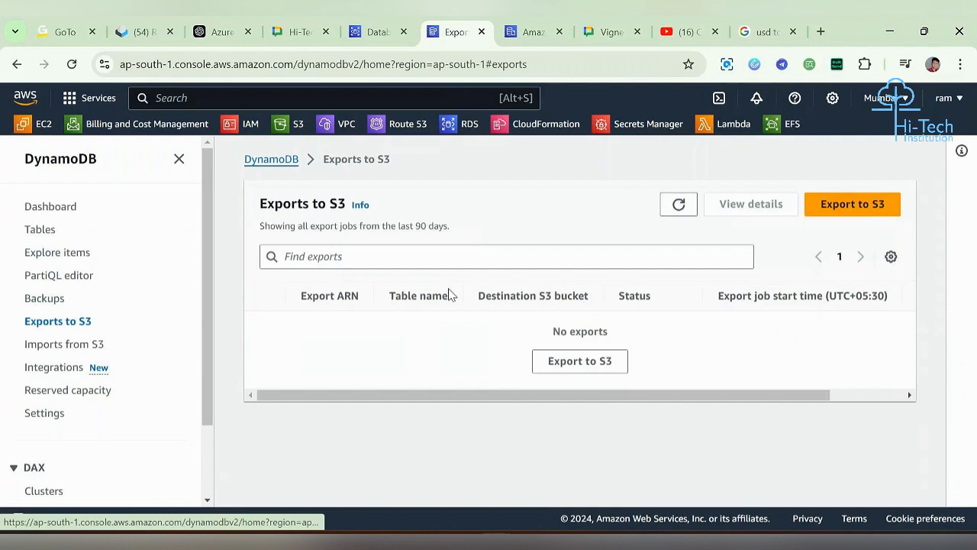
left_click(557, 361)
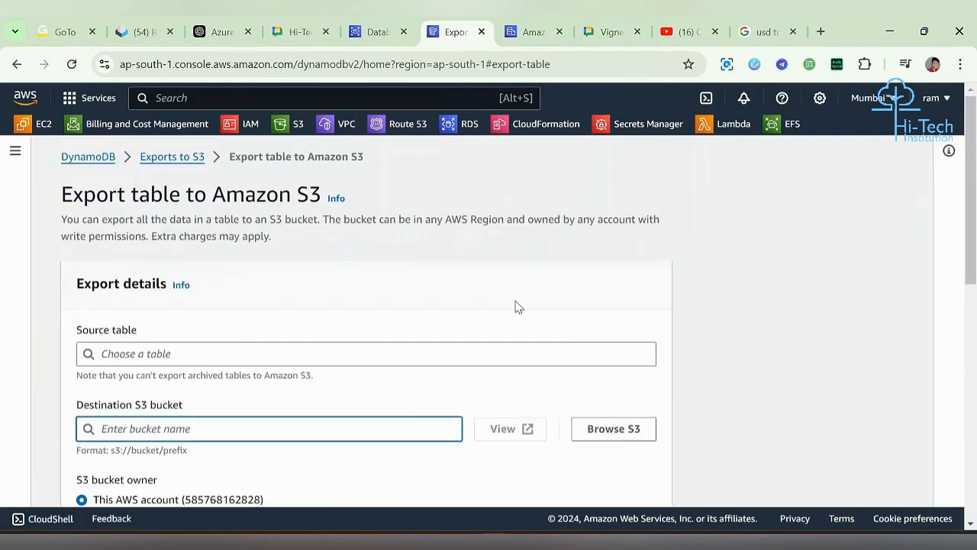
scroll(516, 306, "down", 3)
scroll(516, 306, "down", 3)
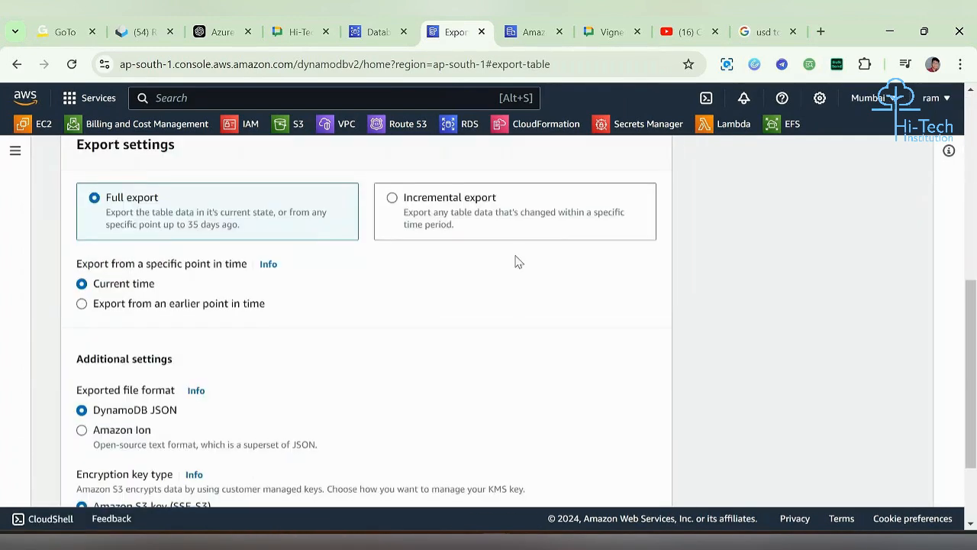
scroll(515, 261, "up", 6)
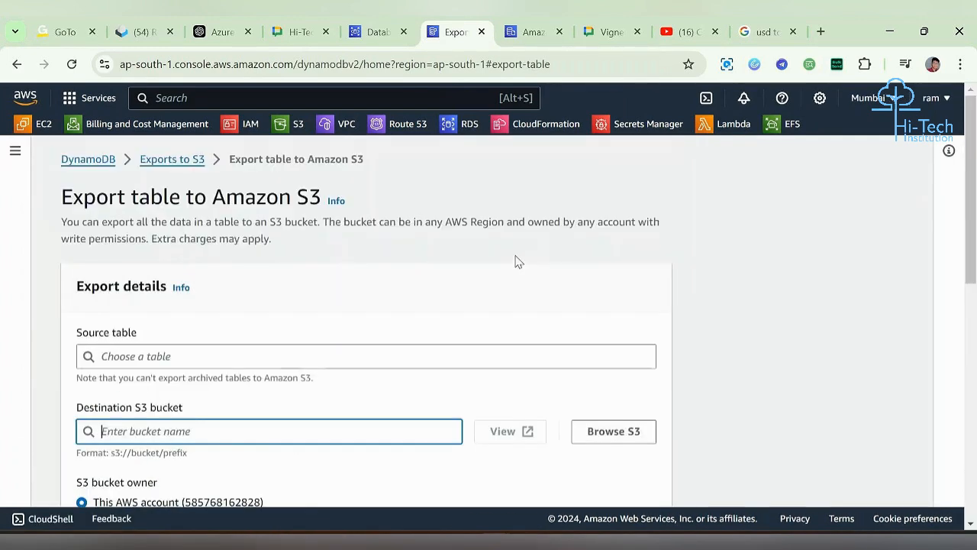
left_click(172, 160)
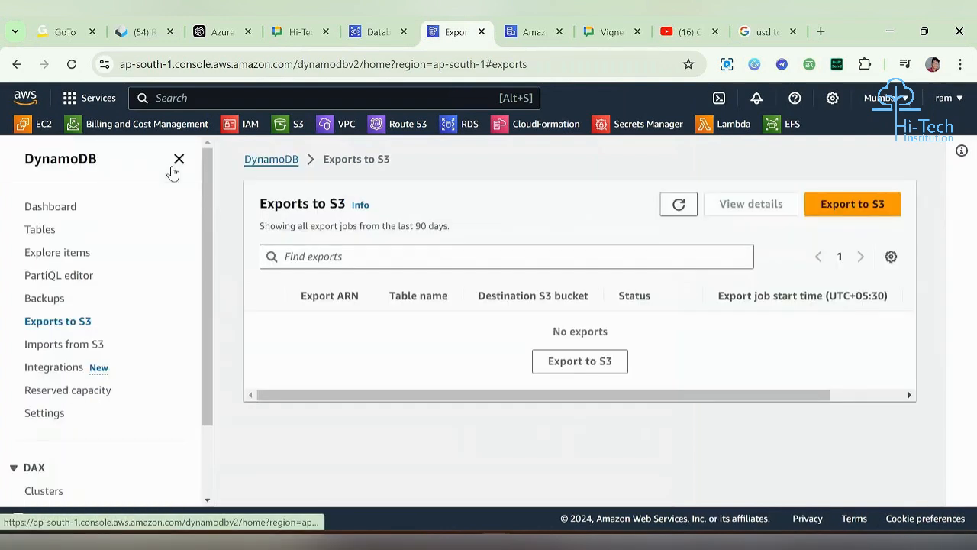
- Look over the DynamoDB dashboard, then return to the tables list and refresh it
left_click(70, 211)
scroll(558, 442, "down", 2)
scroll(558, 443, "up", 2)
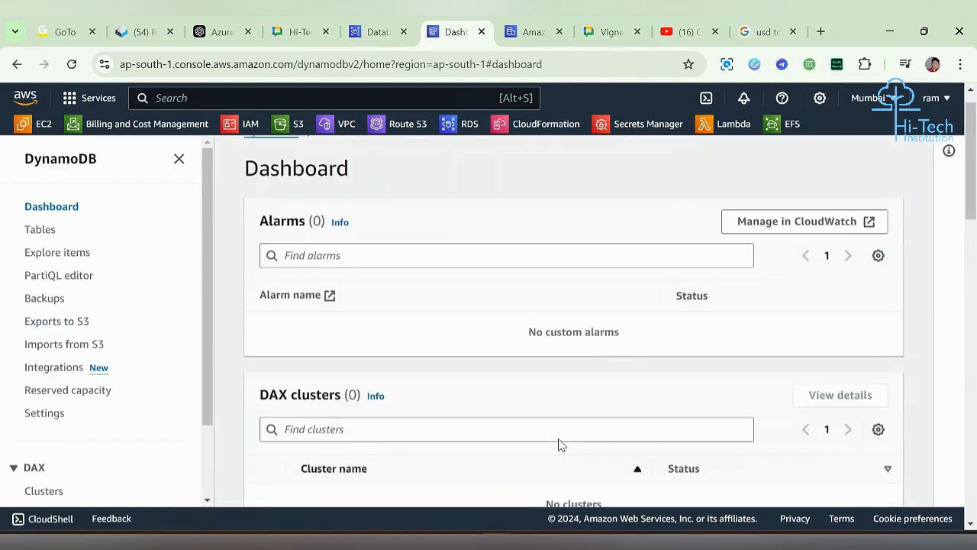
left_click(42, 230)
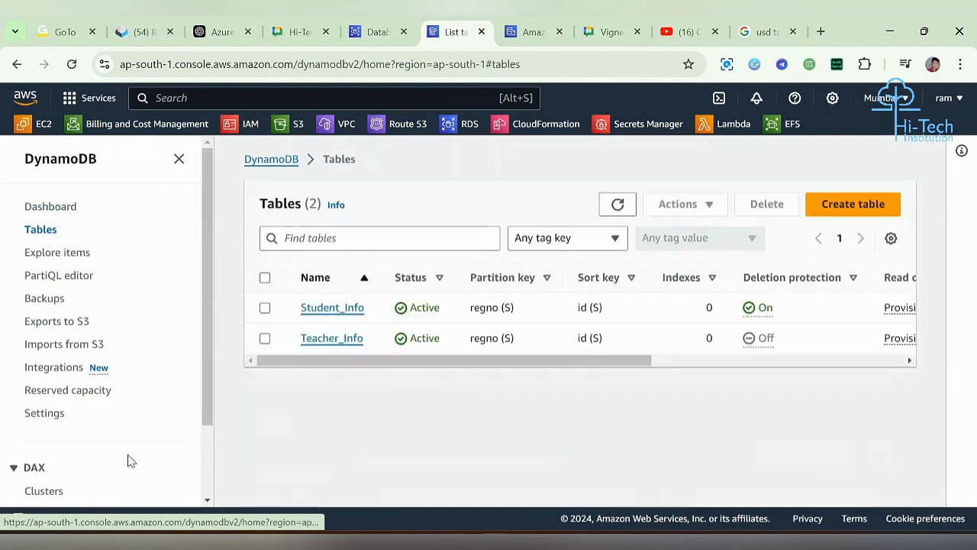
scroll(127, 461, "down", 2)
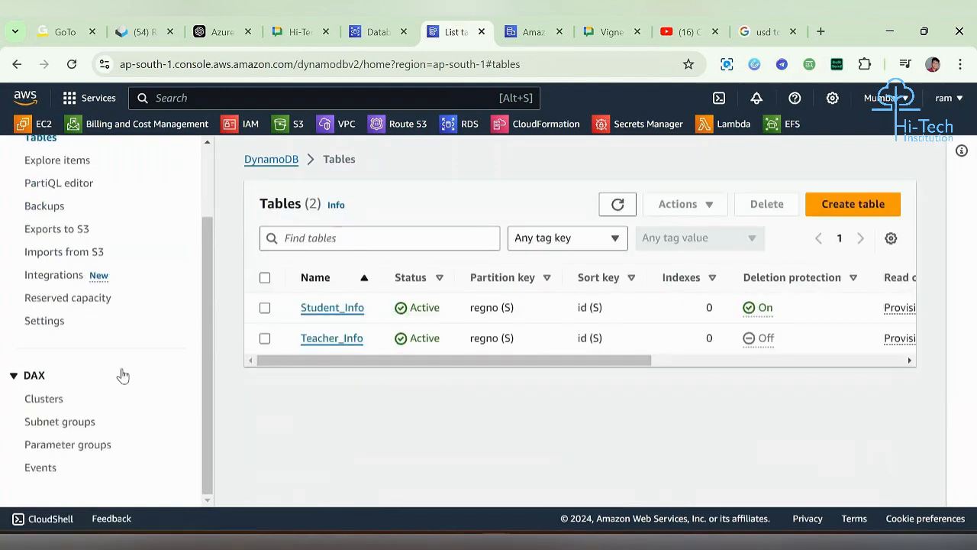
scroll(148, 326, "up", 2)
scroll(149, 325, "down", 2)
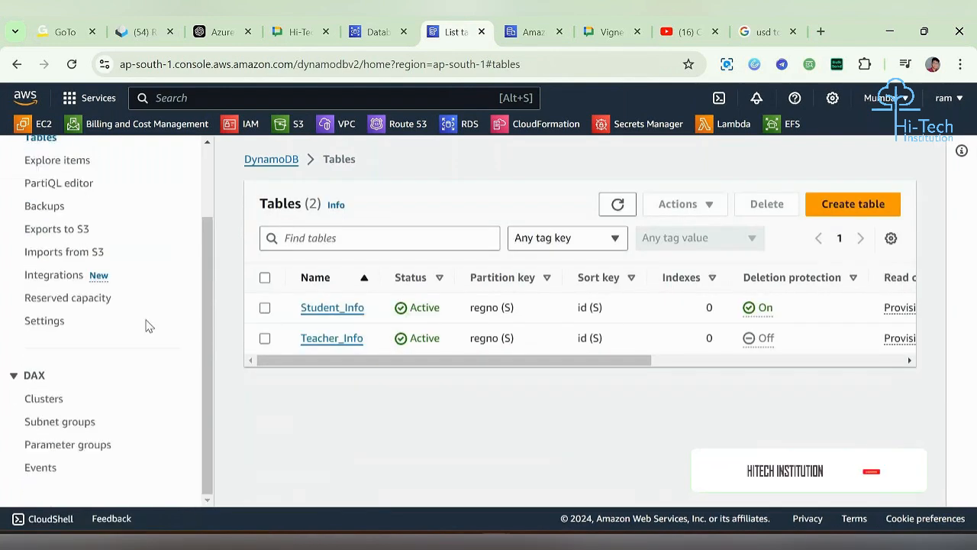
scroll(159, 323, "up", 1)
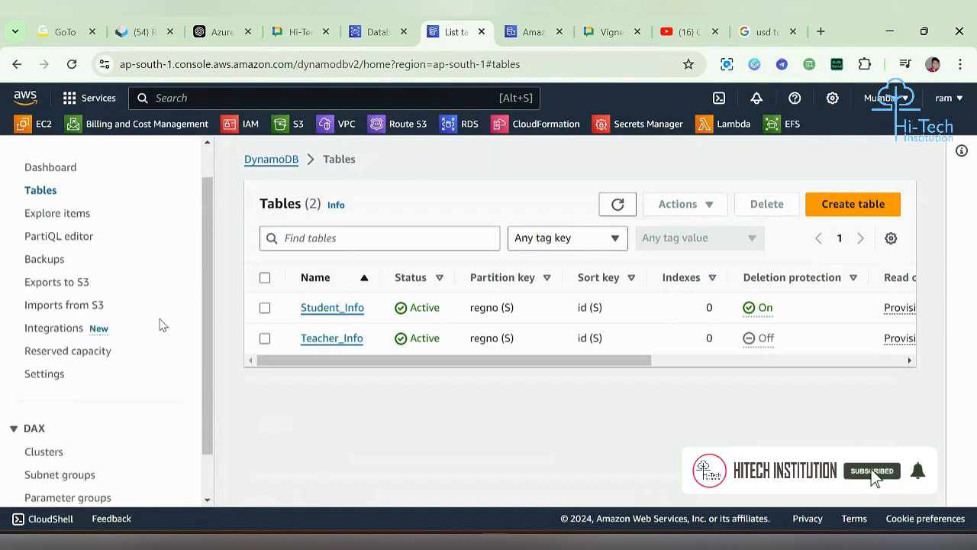
scroll(160, 323, "up", 1)
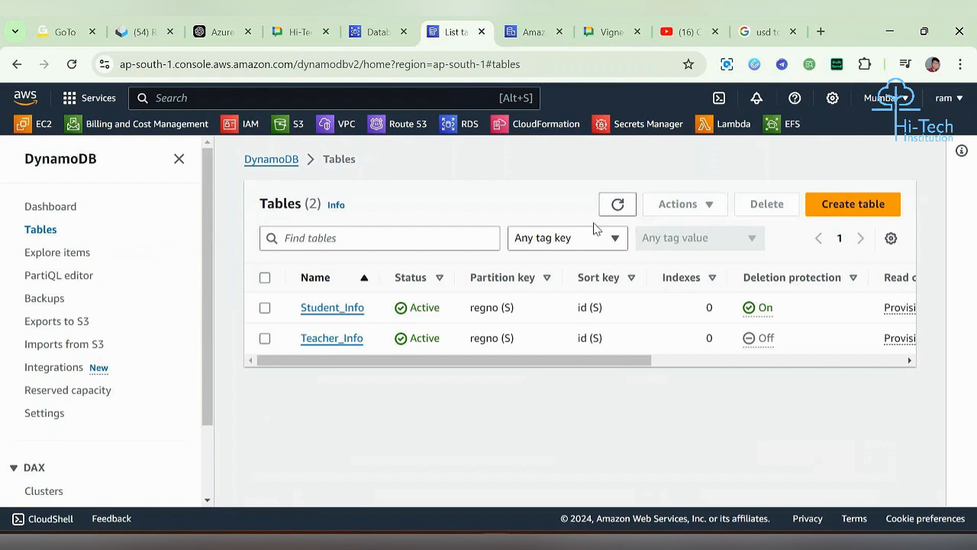
left_click(619, 206)
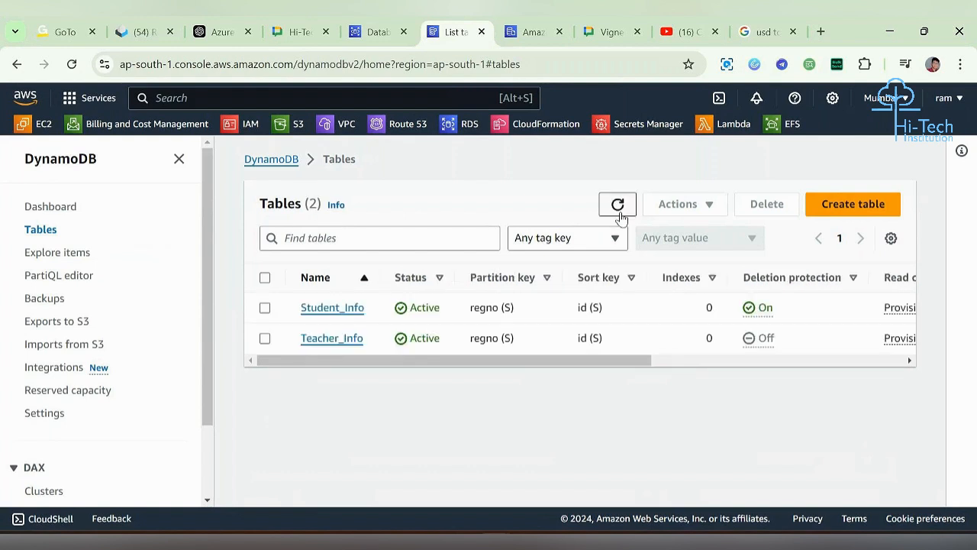